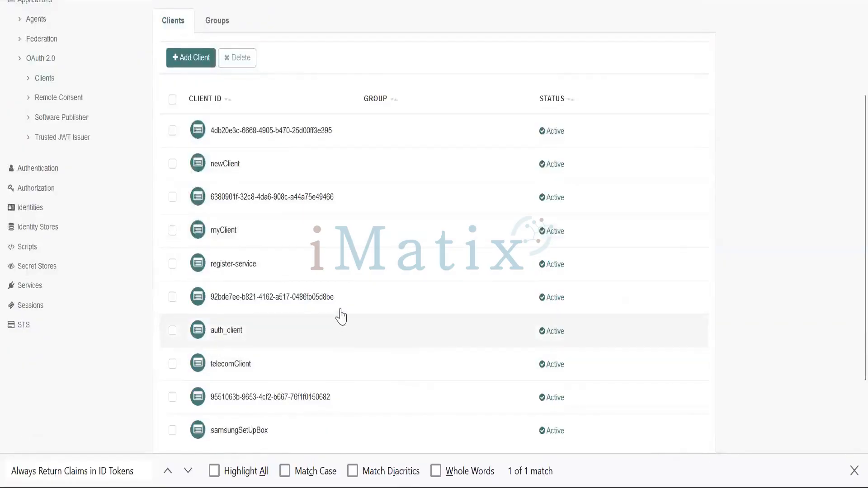
Switch to Postman and open the JSON body of the "Dynamic cleint registeration" request.
key(alt+Tab)
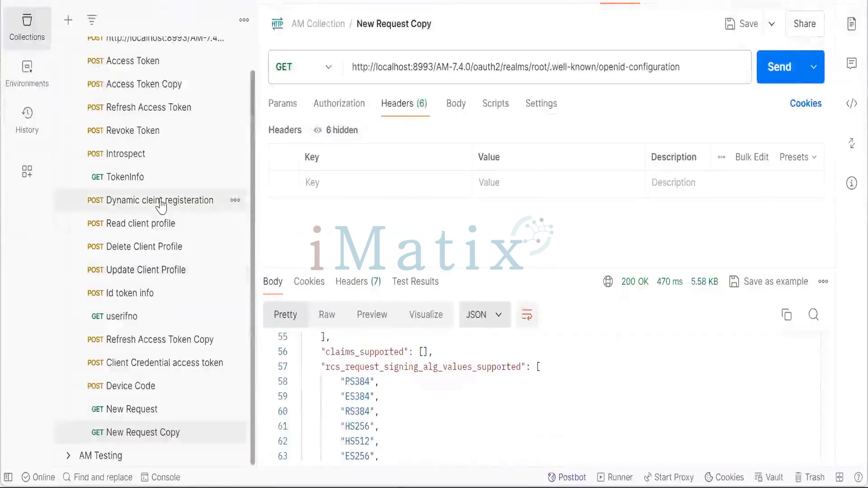
click(161, 206)
click(321, 221)
key(ctrl+a)
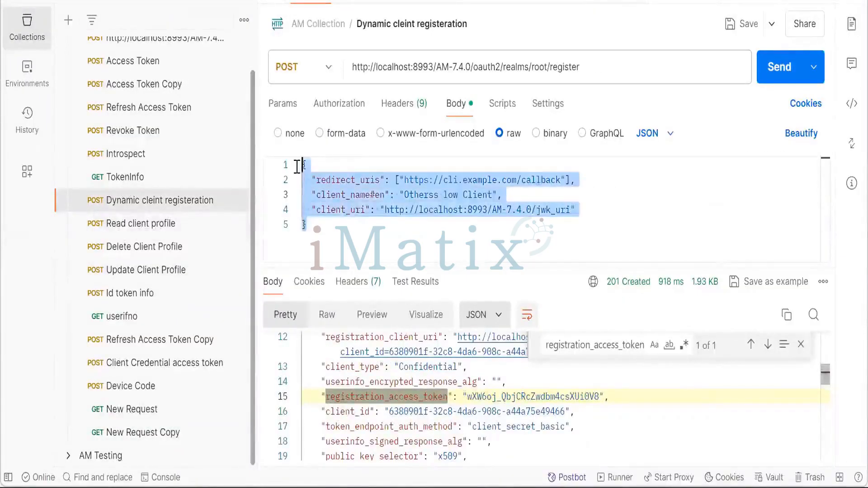
click(473, 223)
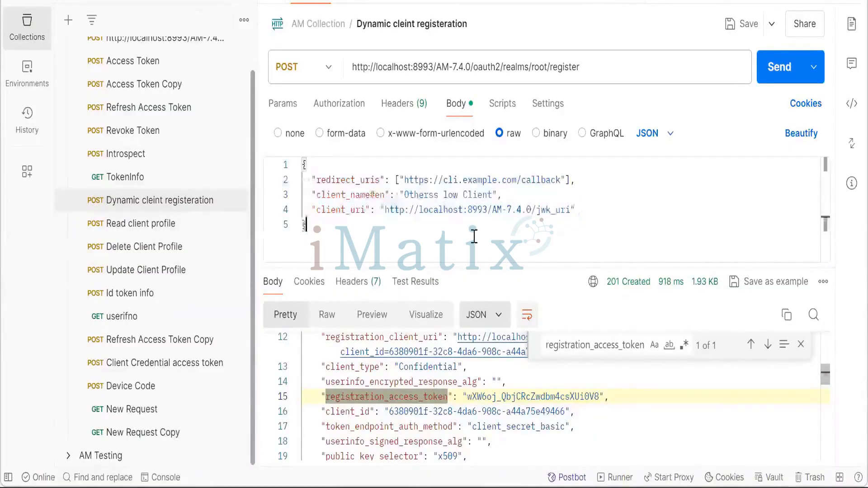
Set the client_name#en value in the request body to "bankClient".
double_click(433, 195)
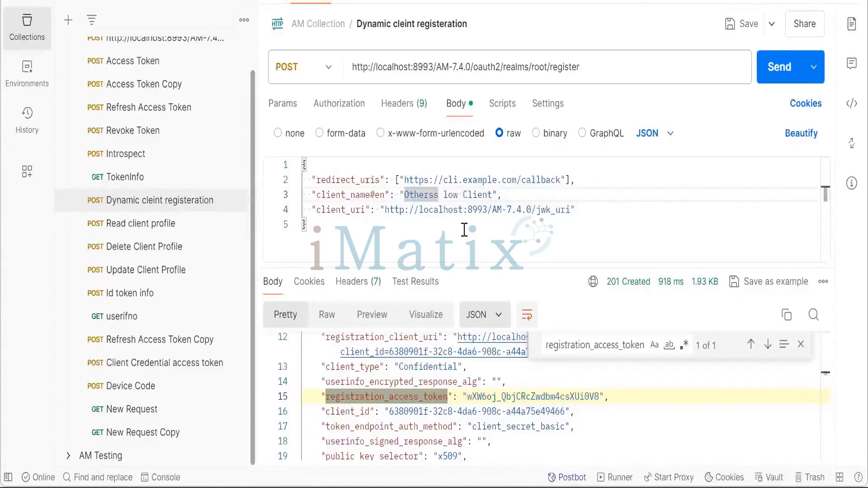
double_click(449, 196)
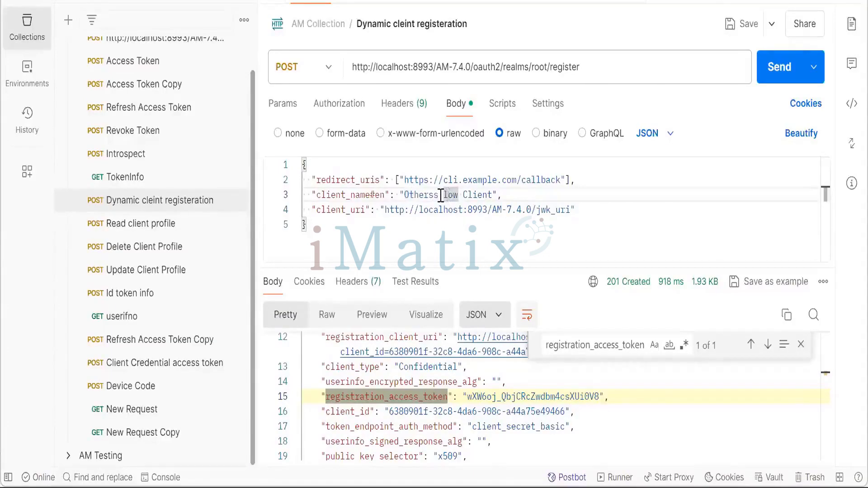
double_click(440, 196)
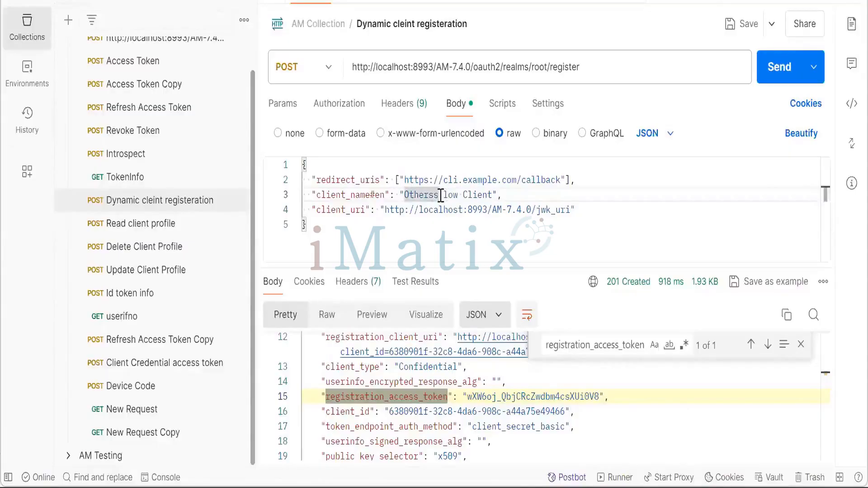
key(Delete)
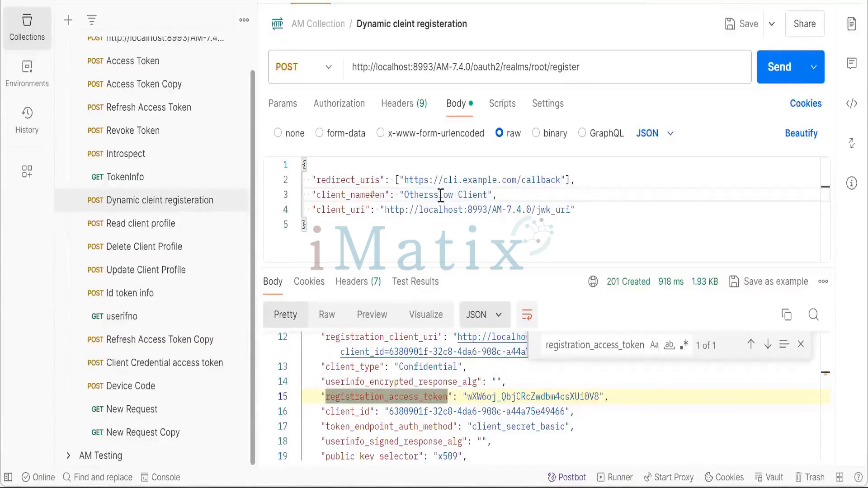
key(Delete)
key(Delete)
key(BackSpace)
key(BackSpace)
key(BackSpace)
key(BackSpace)
key(BackSpace)
key(BackSpace)
key(BackSpace)
key(BackSpace)
text(BANK)
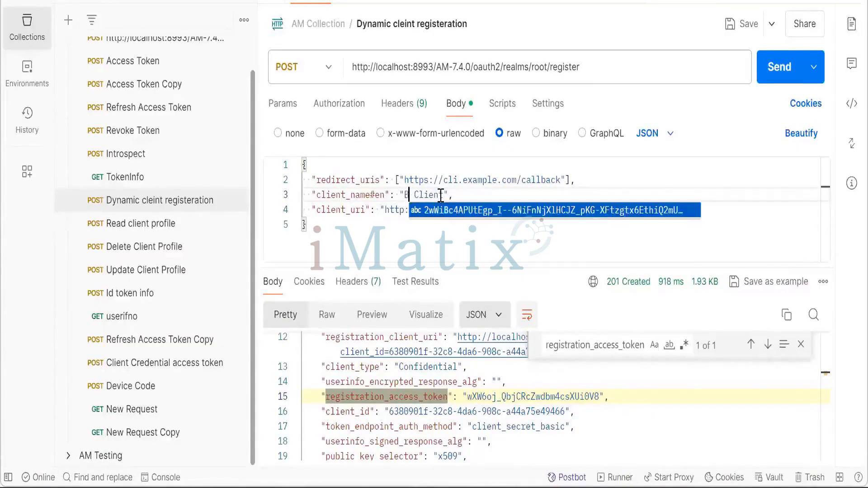
key(BackSpace)
key(BackSpace)
key(BackSpace)
key(BackSpace)
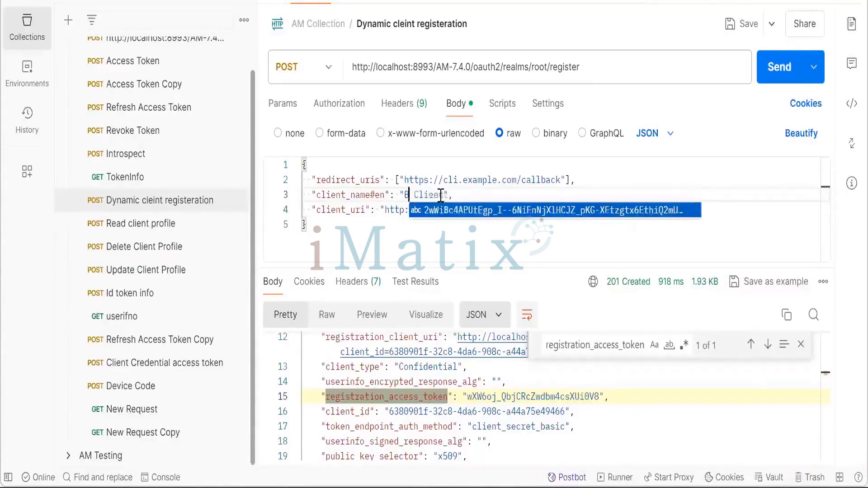
text(bank)
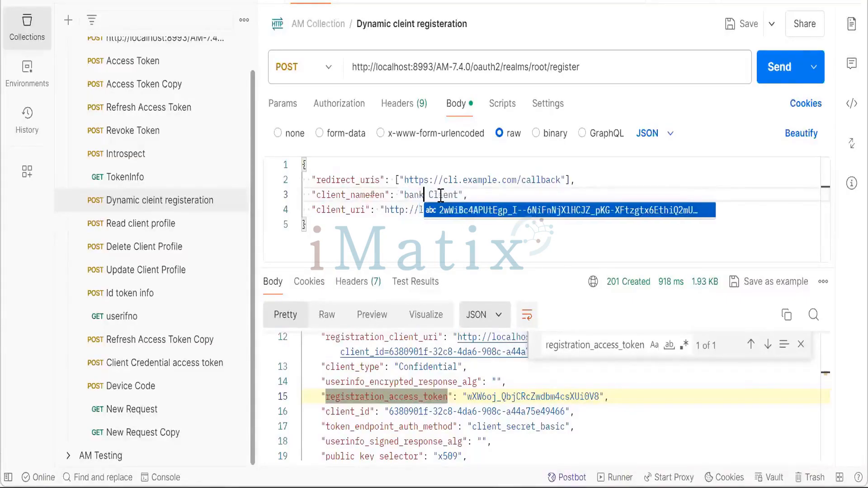
key(Delete)
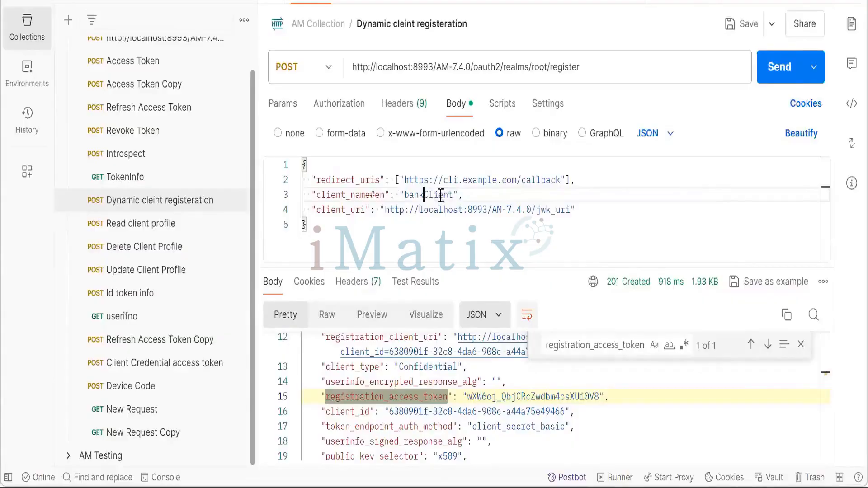
click(563, 229)
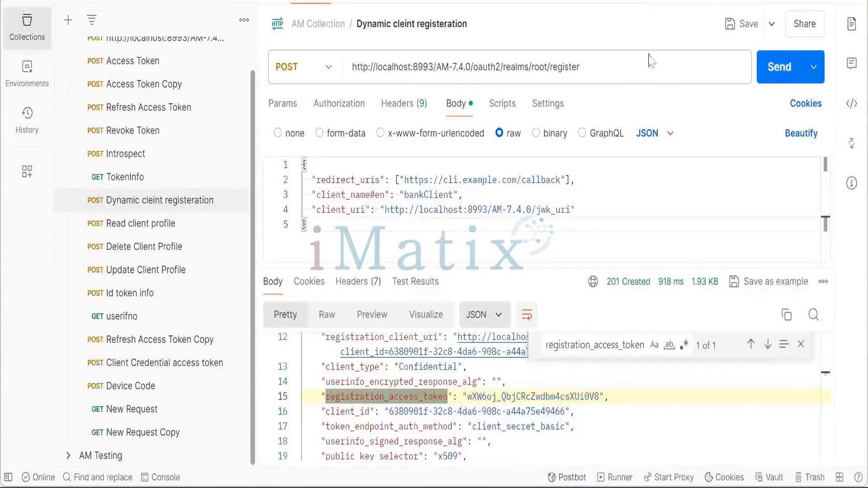
Send the client registration POST request and dismiss the search box over the response.
click(641, 66)
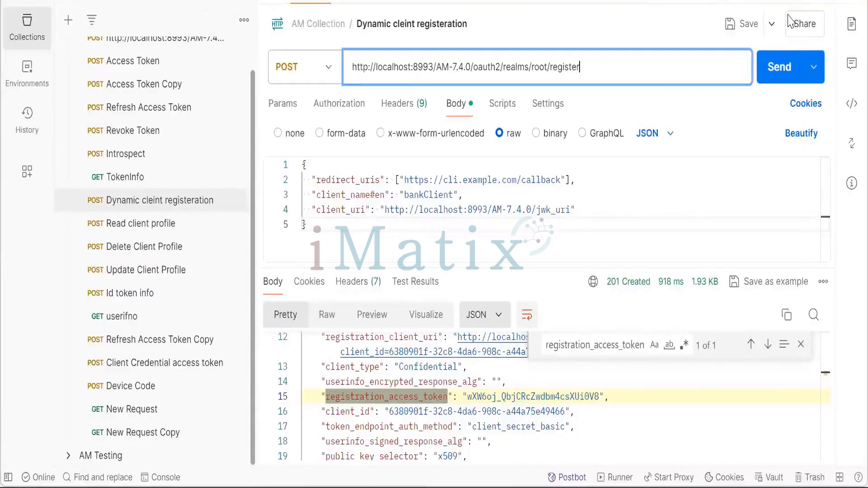
click(777, 75)
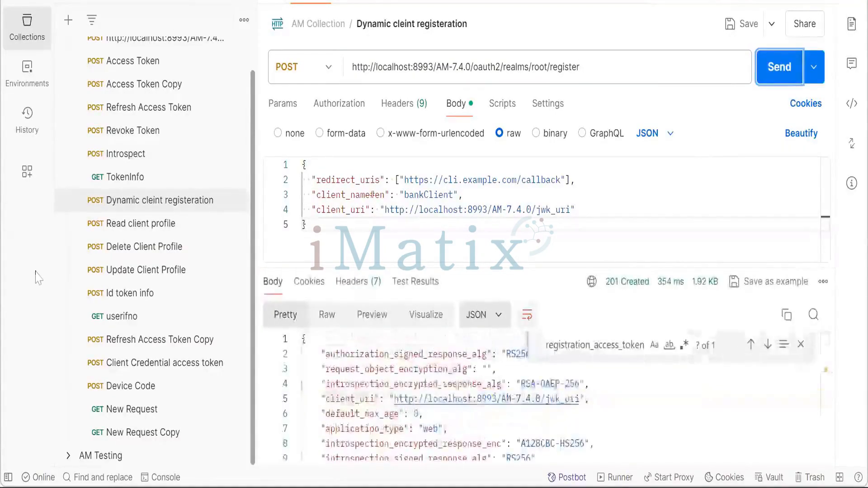
click(801, 344)
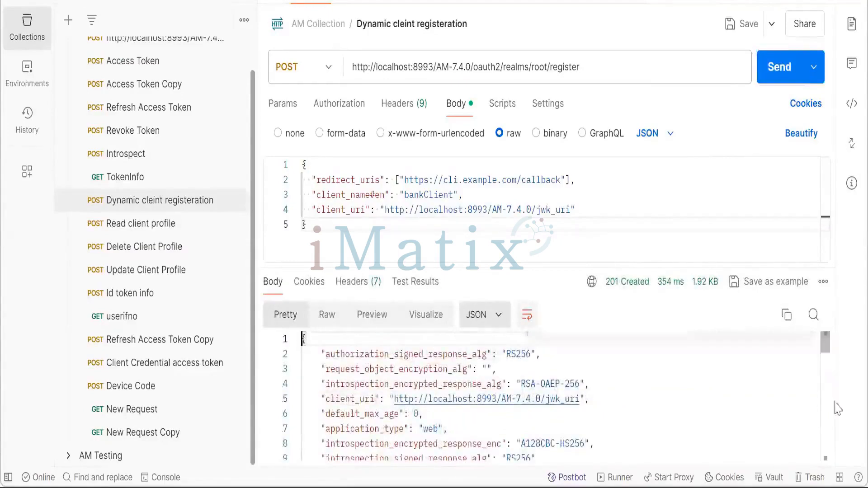
Copy the entire JSON response of the registration request from its closing brace to its first line.
scroll(418, 408, down, 4)
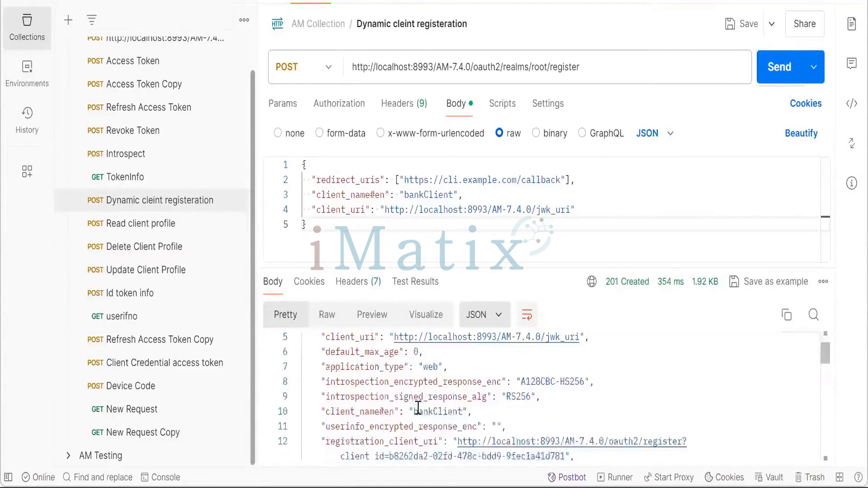
scroll(419, 408, down, 4)
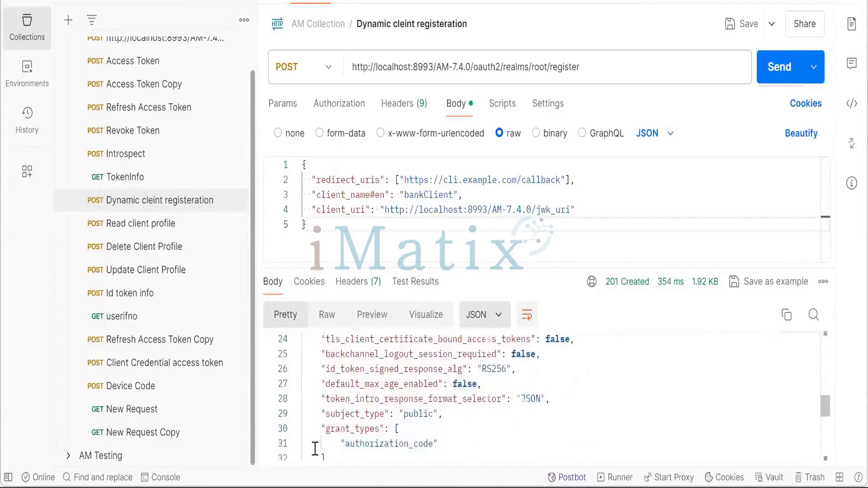
scroll(305, 449, down, 3)
drag(304, 449, 268, 265)
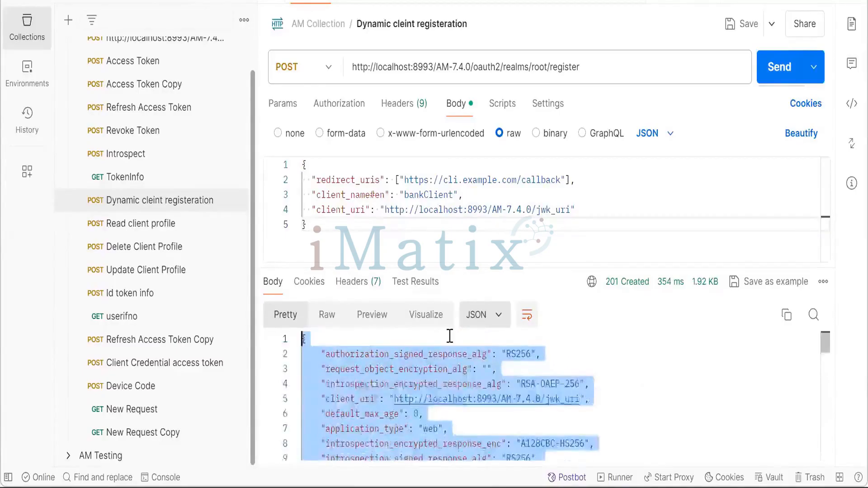
Switch to the text editor, open the client registration notes file, and add a separator line of equals signs at its end.
click(489, 486)
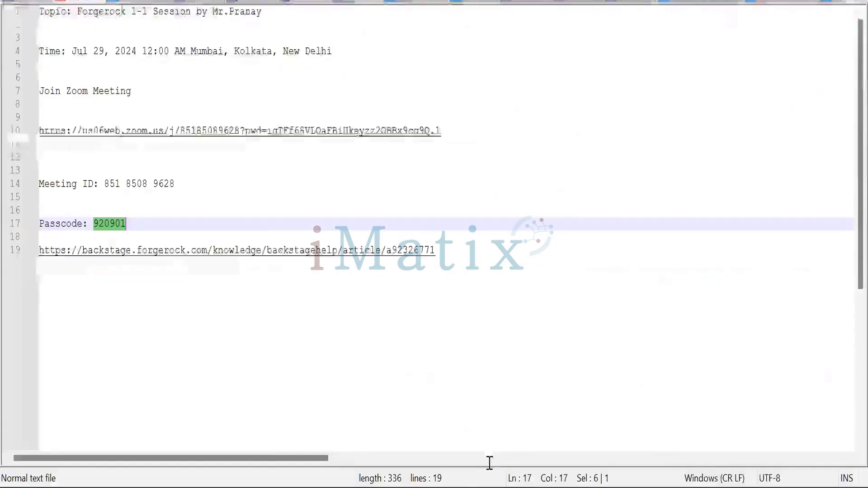
click(197, 2)
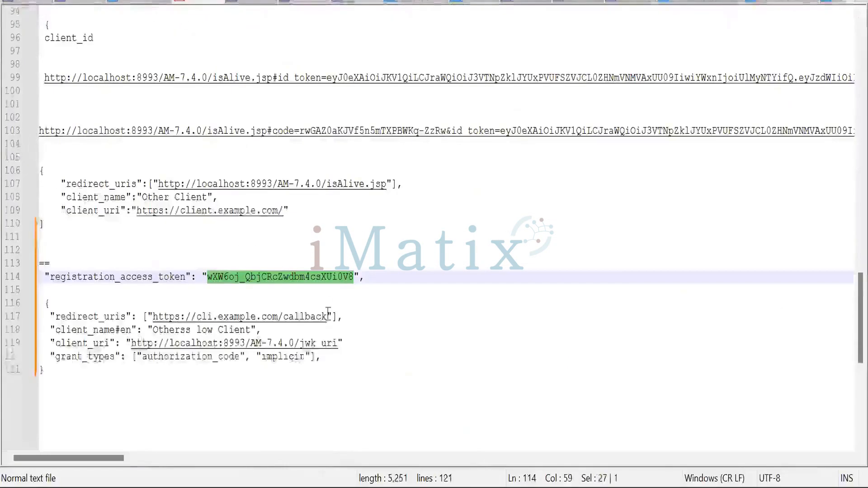
click(250, 298)
key(Return)
key(Return)
key(Return)
text(================================)
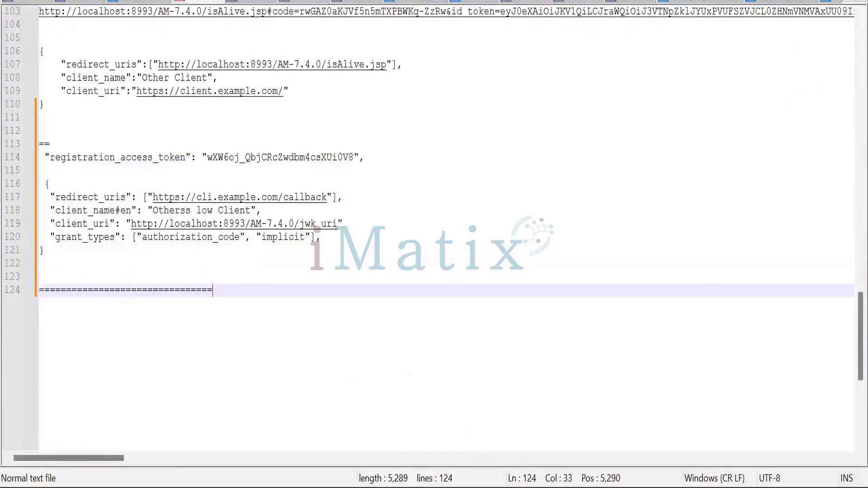
Paste the registration response, including its client secret and registration access token, below the separator and close it with another line of equals signs.
key(Return)
key(ctrl+v)
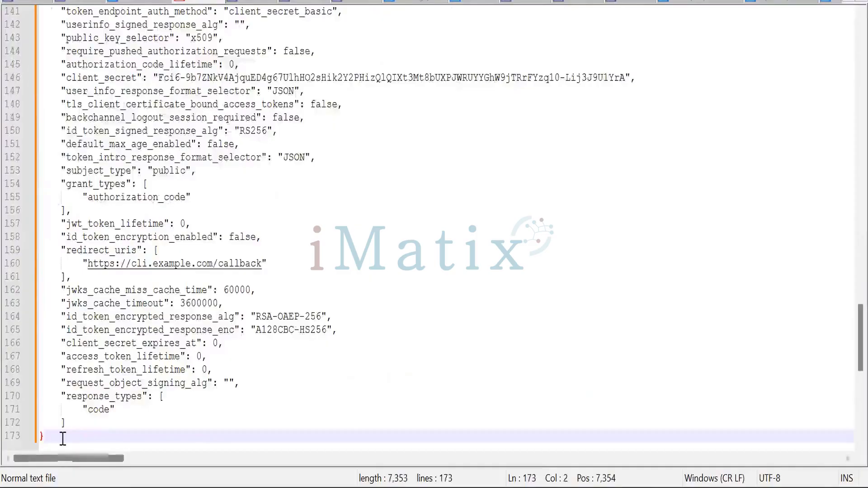
key(Return)
key(Return)
text(======================)
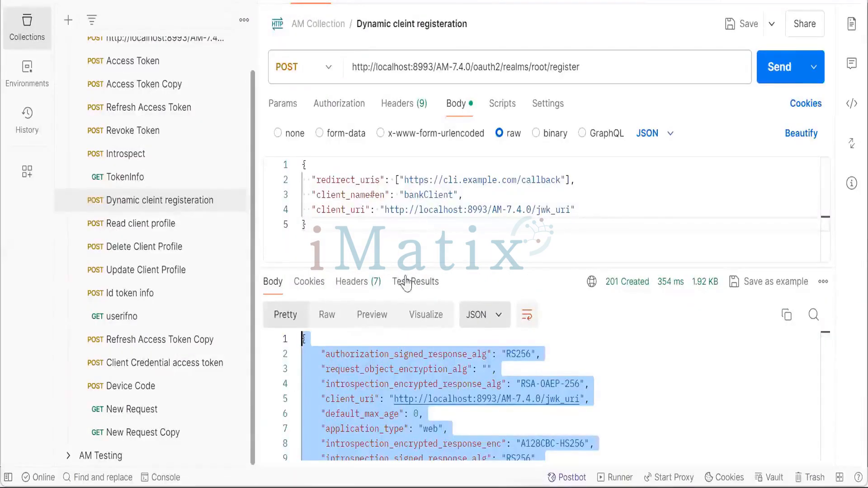
Search the registration response in Postman for "clientid" and select the client ID value in registration_client_uri.
click(543, 417)
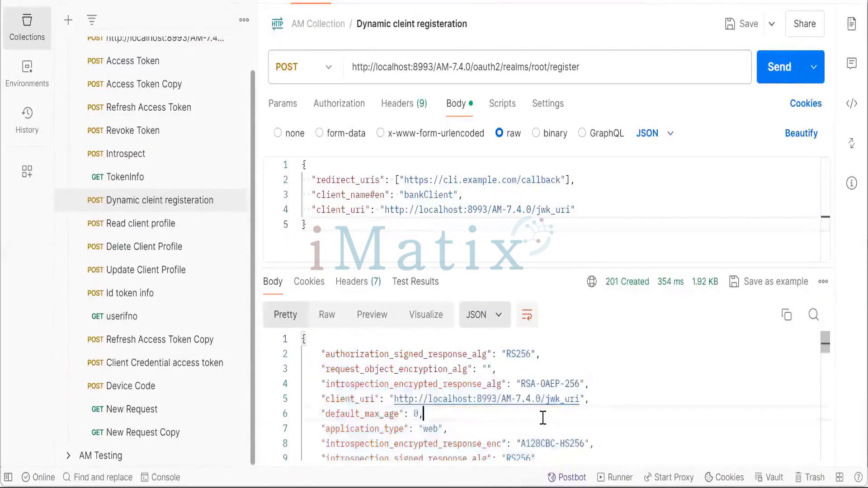
key(ctrl+f)
text(clien)
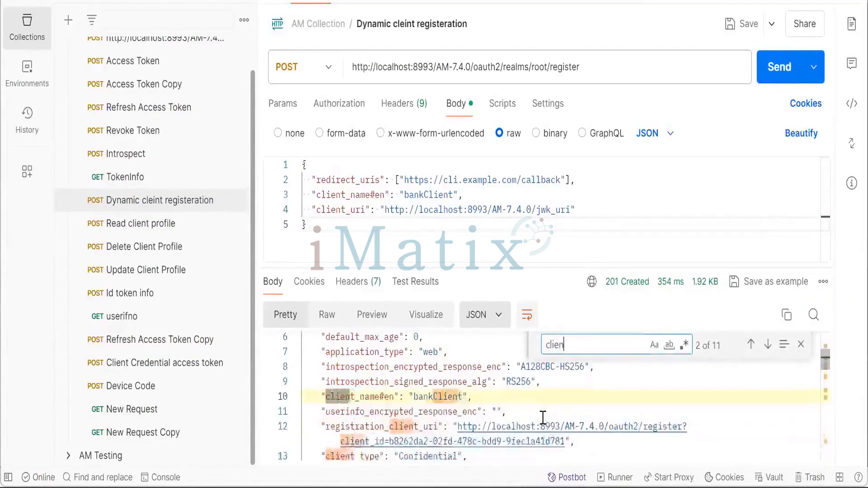
text(tid)
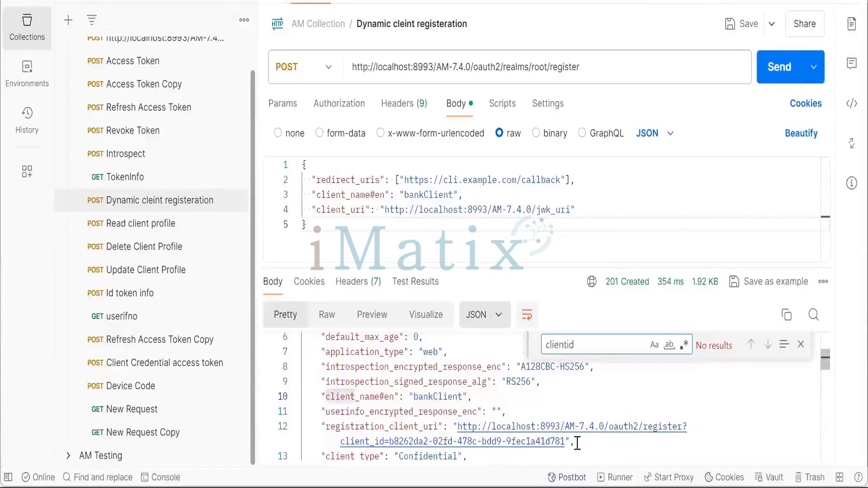
drag(566, 440, 388, 441)
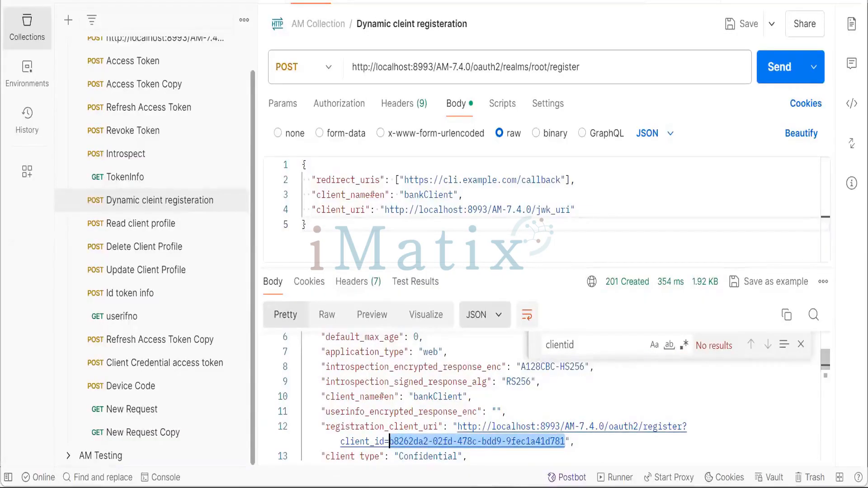
Switch to ForgeRock Access Management in Firefox and refresh the OAuth 2.0 clients list.
mouse_move(509, 487)
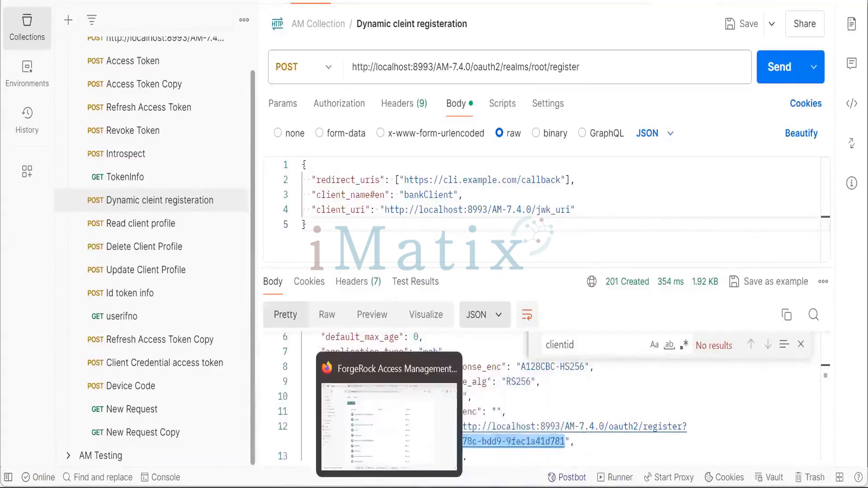
click(382, 461)
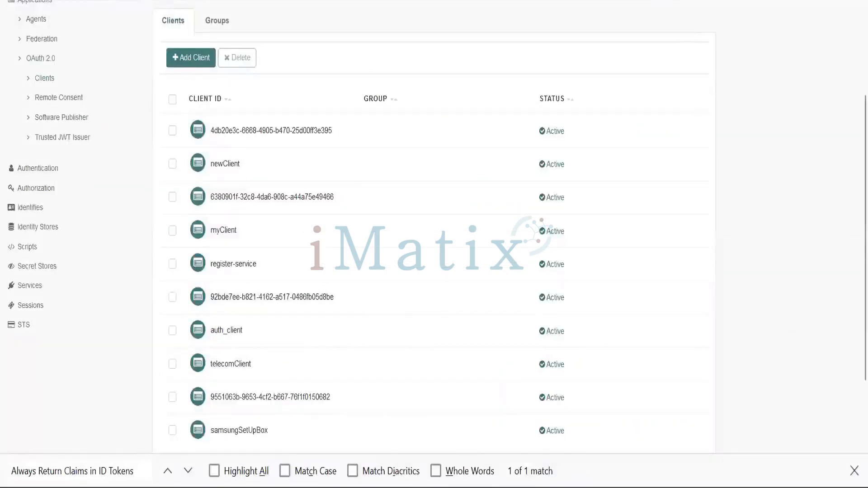
key(F5)
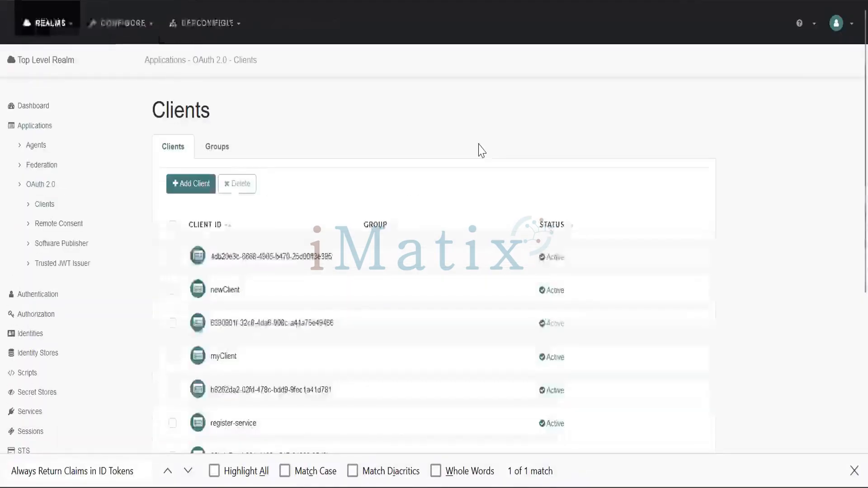
key(ctrl+f)
text("response_types": [ "code" ] })
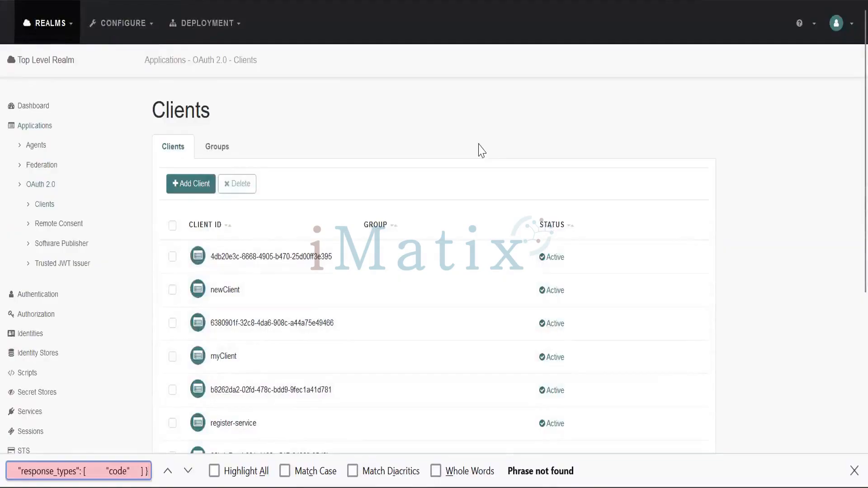
scroll(481, 151, down, 2)
Copy the new client's ID from the response in Postman, and use it to find and open that client in the ForgeRock clients list.
key(alt+Tab)
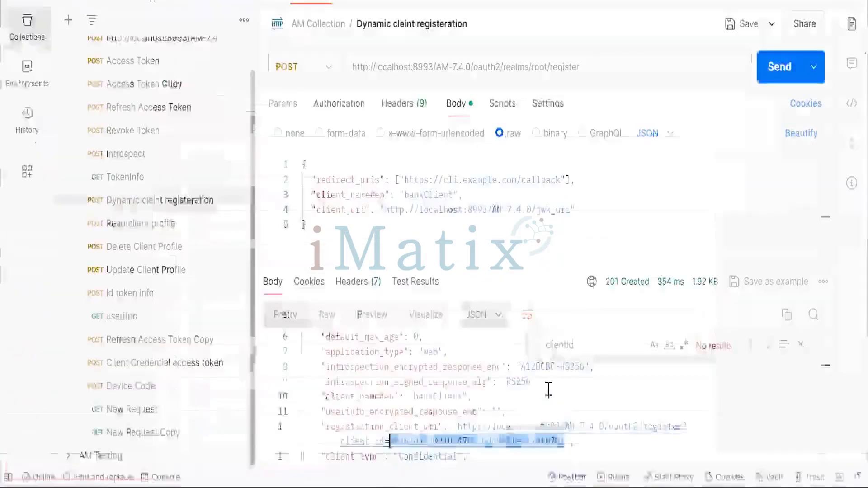
key(ctrl+c)
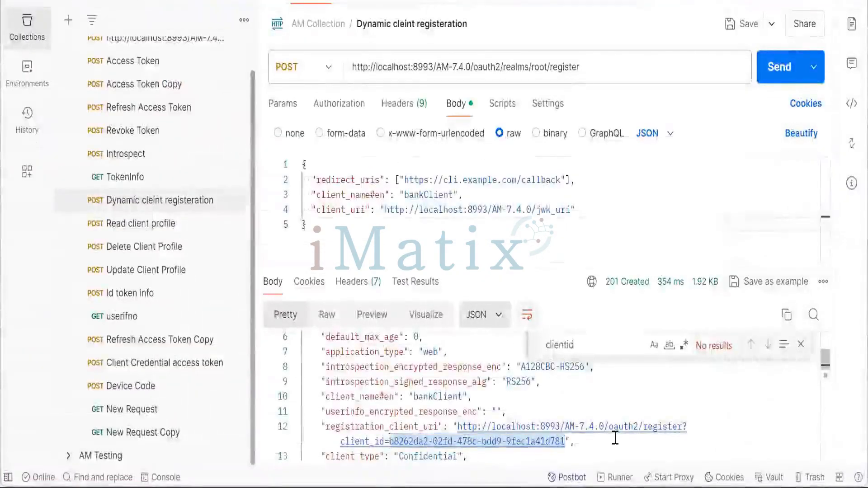
key(alt+Tab)
key(ctrl+f)
key(ctrl+v)
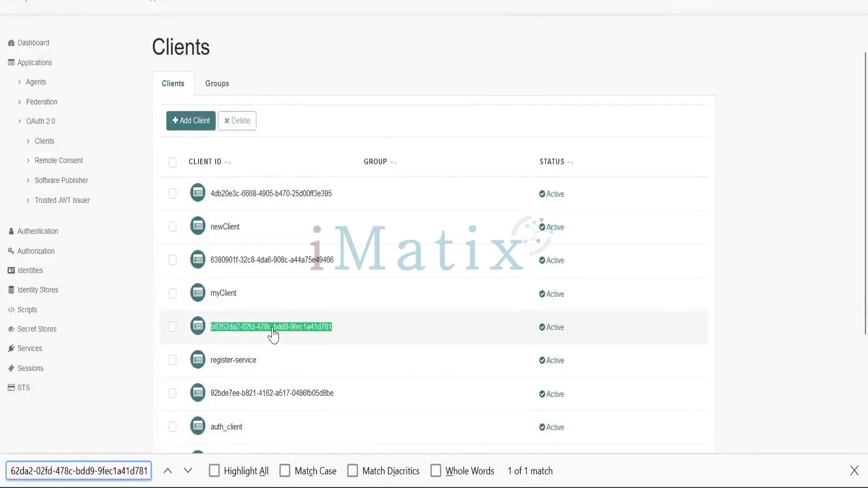
click(352, 341)
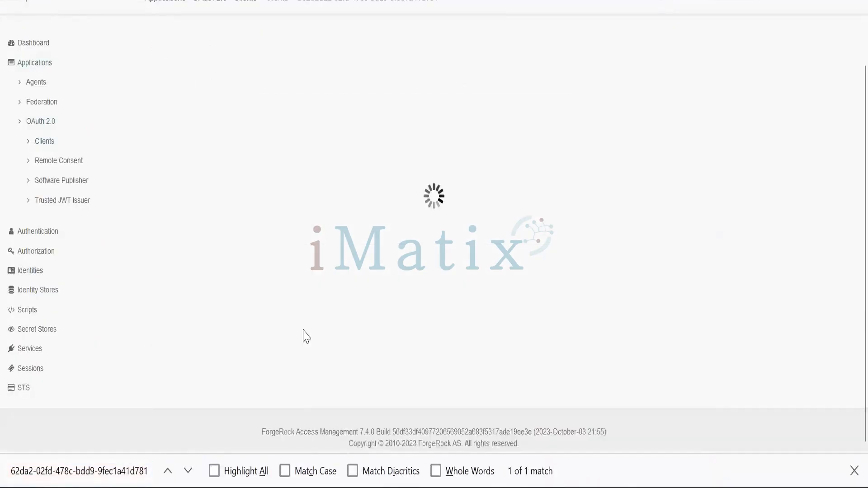
Review the new client's core settings in ForgeRock, and switch to Postman and highlight the registration request's whole JSON body.
scroll(235, 250, down, 3)
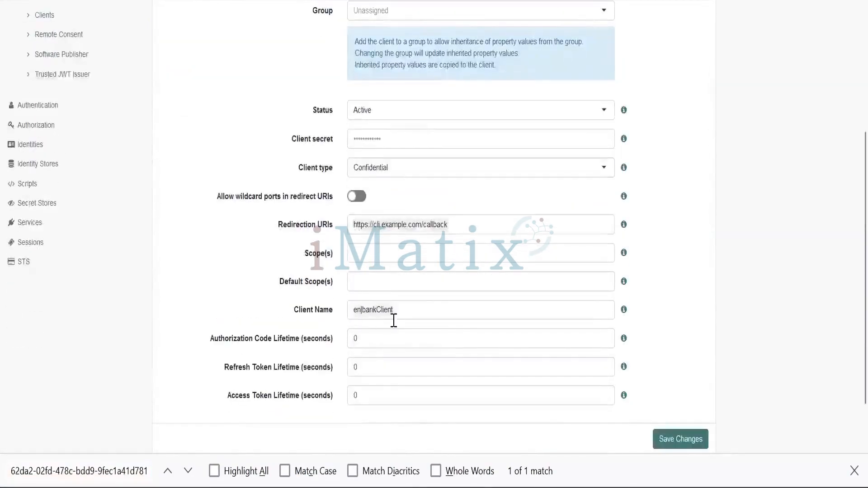
scroll(224, 285, up, 5)
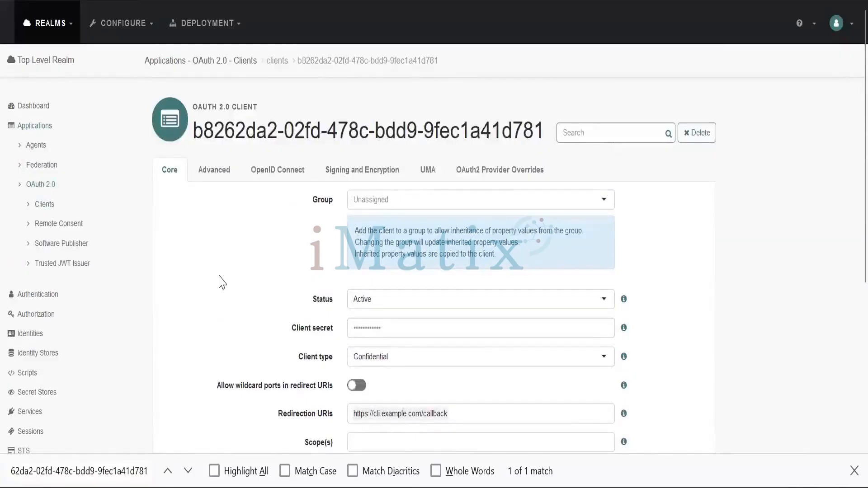
key(alt+Tab)
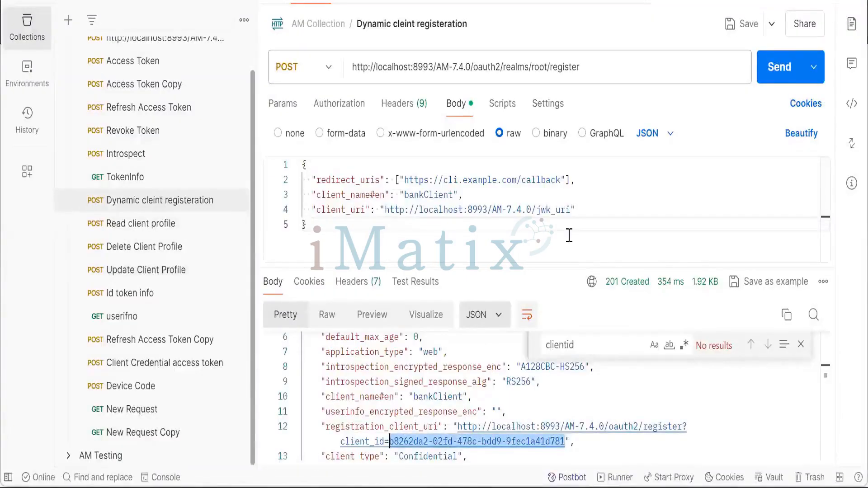
click(600, 215)
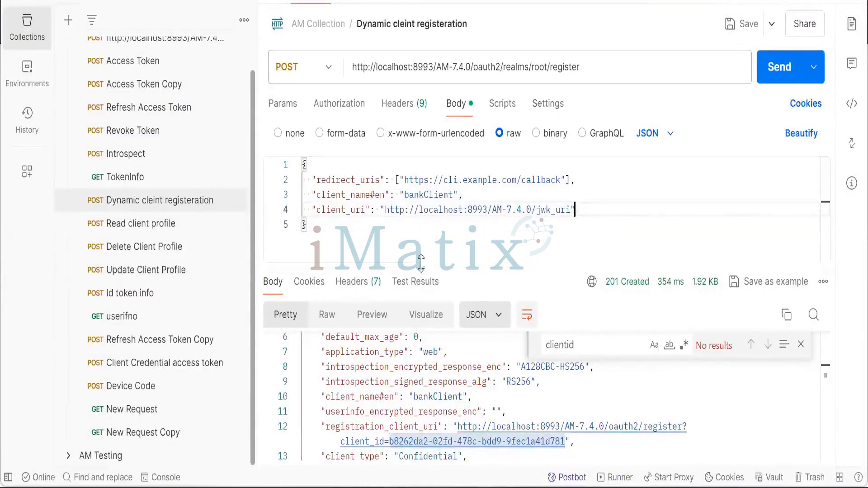
drag(321, 221, 295, 165)
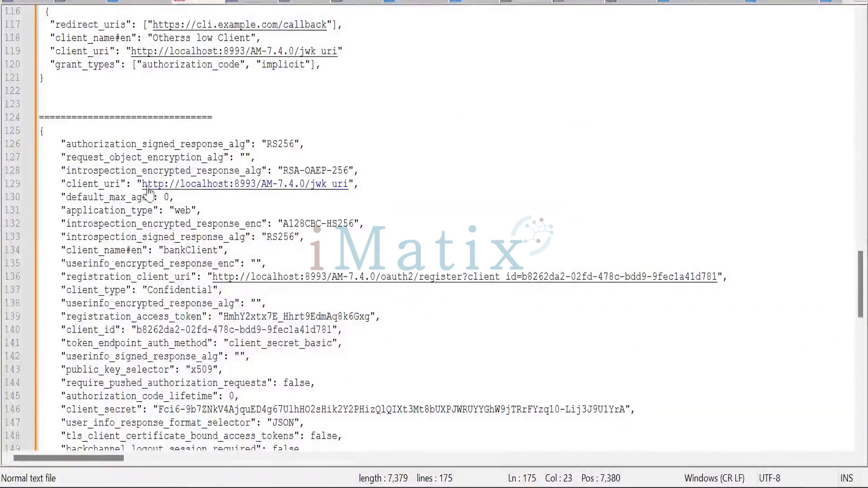
Review the saved registration response in the text editor, highlighting its registration_access_token entry.
scroll(153, 273, down, 2)
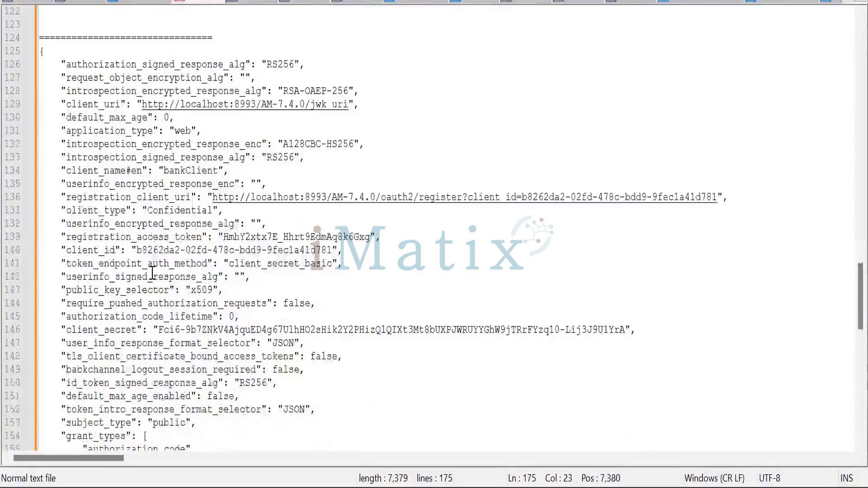
scroll(109, 338, down, 2)
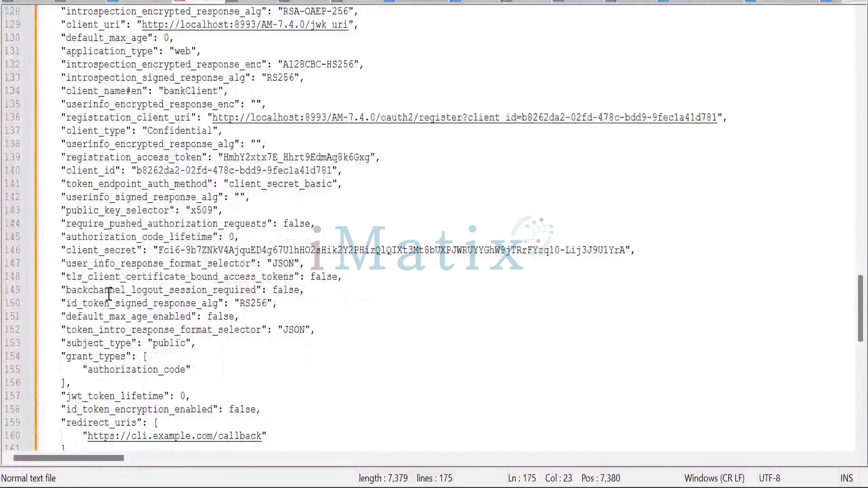
scroll(181, 277, up, 2)
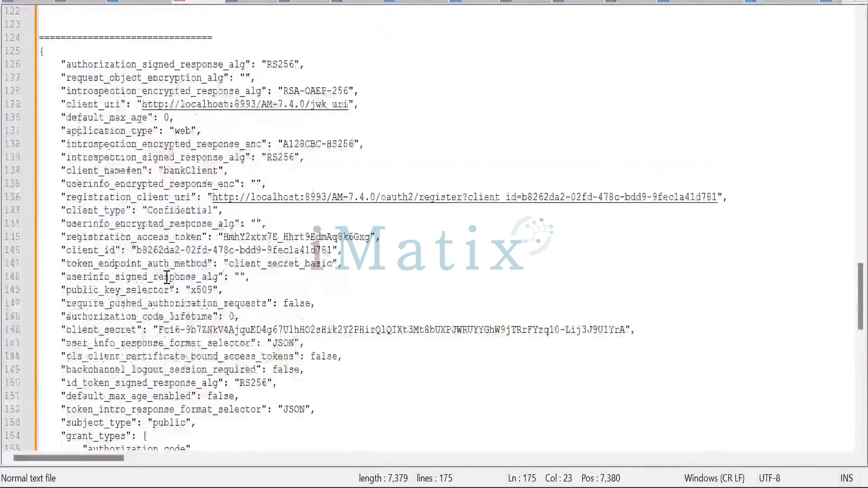
double_click(118, 237)
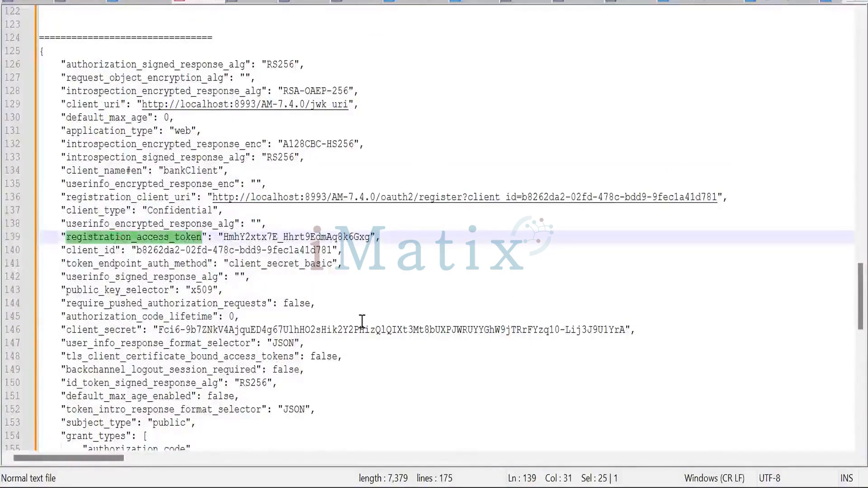
drag(389, 237, 55, 241)
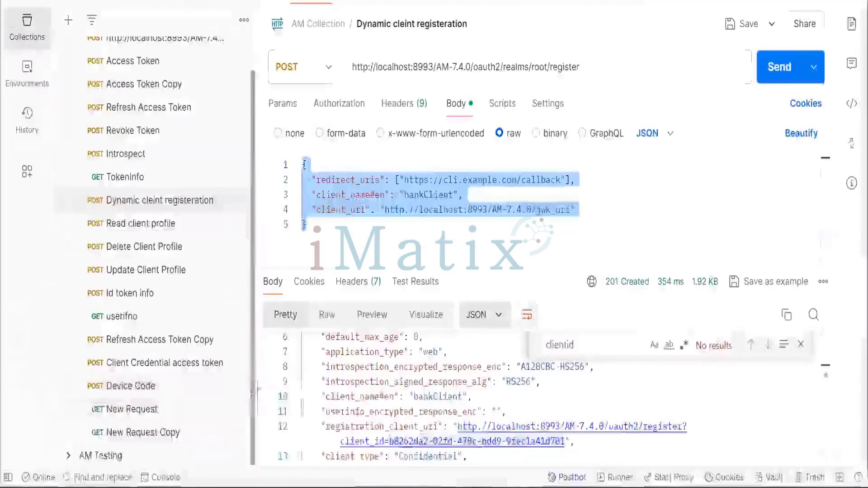
Duplicate the openId_IdToken request in Postman's AMCollection.
click(251, 385)
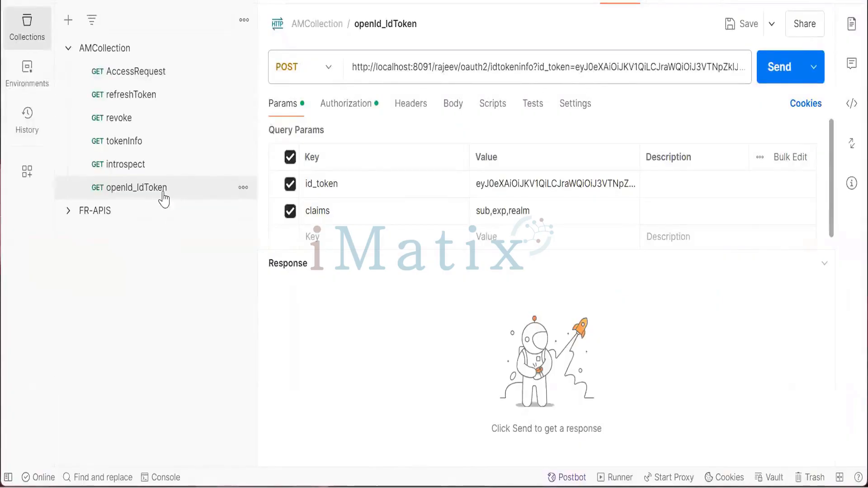
click(163, 198)
right_click(157, 192)
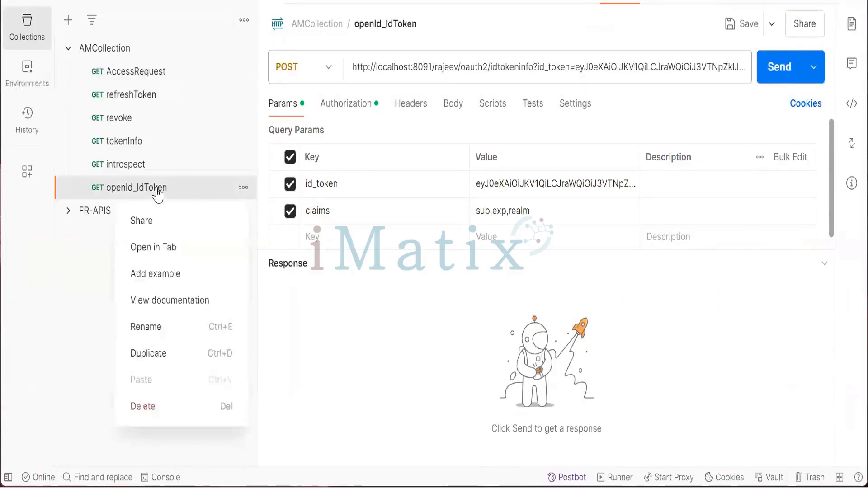
click(172, 352)
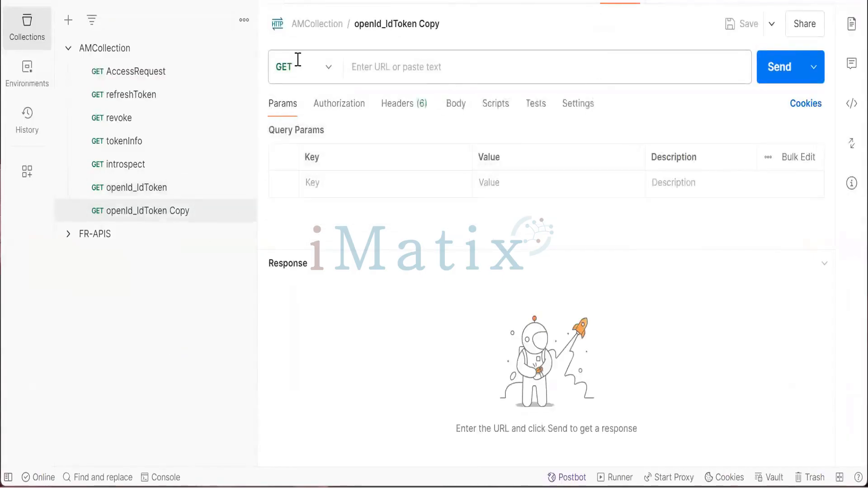
Rename the duplicated request as dynamicClientReg.
click(400, 25)
key(BackSpace)
text(D)
key(BackSpace)
text(dynam)
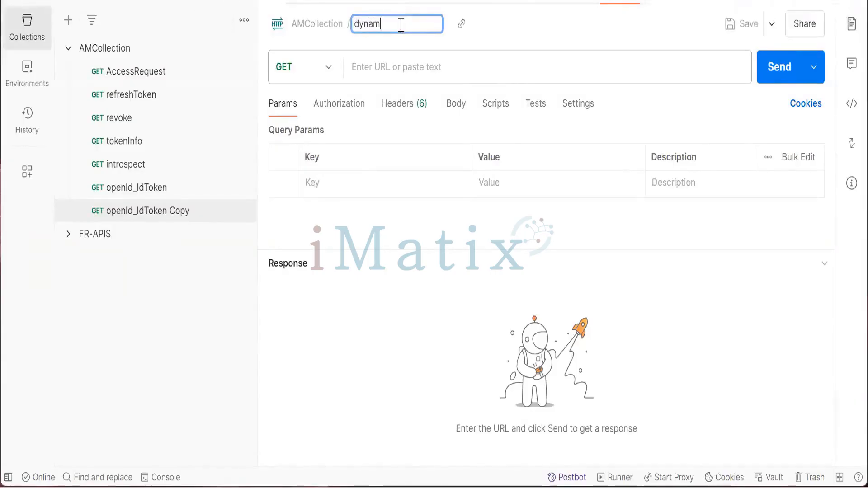
text(icClientReg)
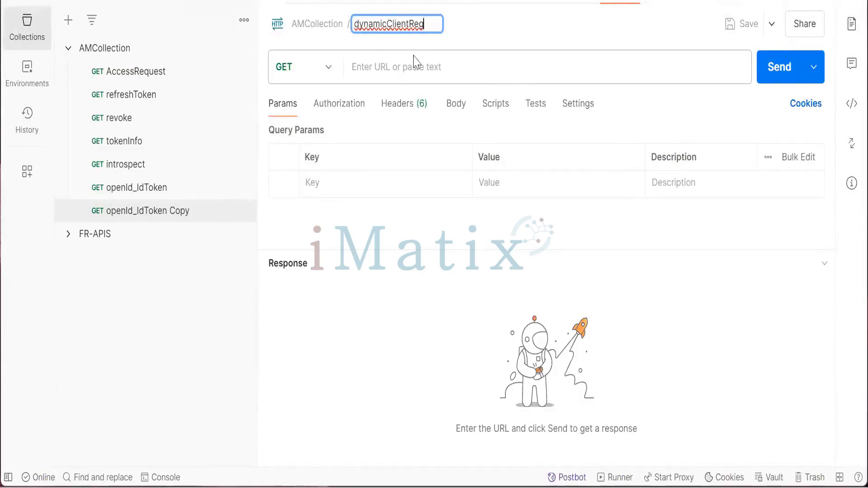
key(Return)
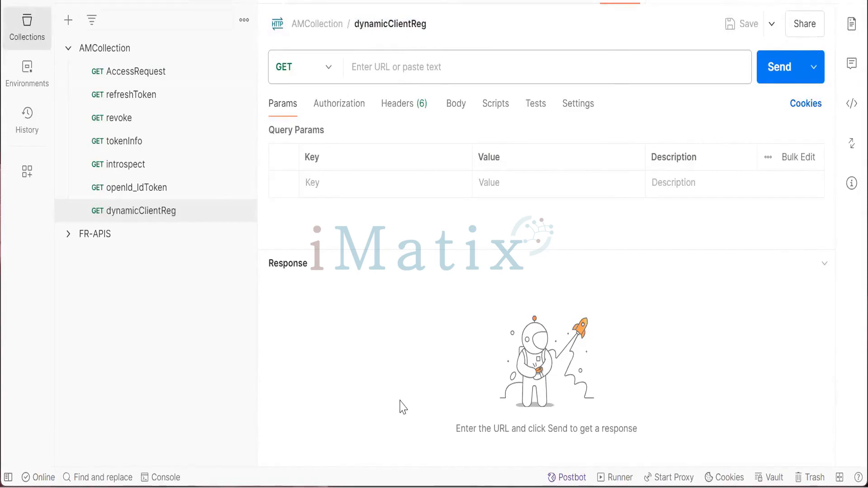
key(alt+Tab)
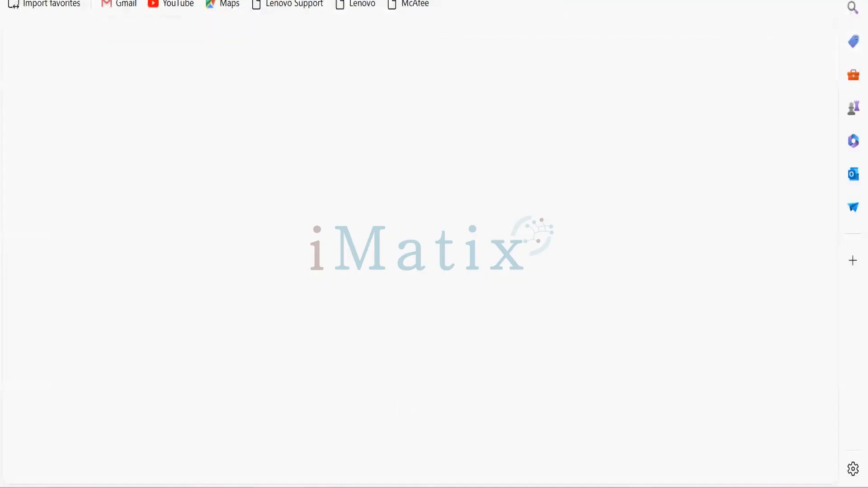
click(377, 0)
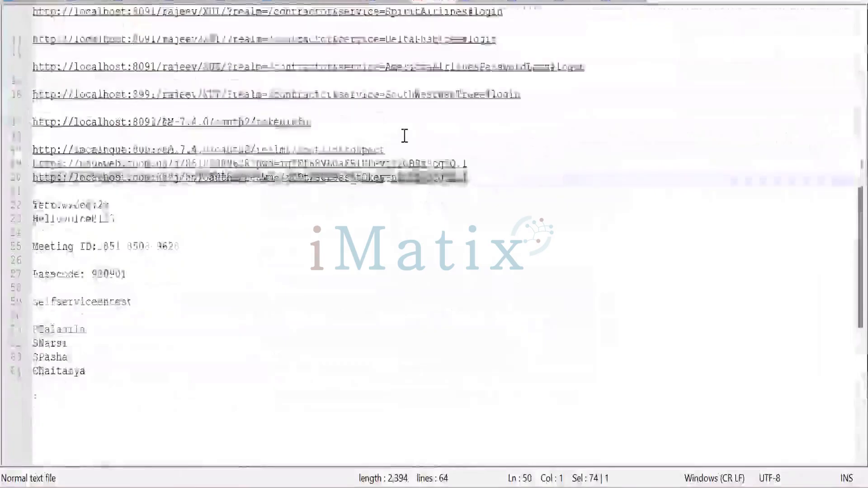
scroll(403, 136, up, 1)
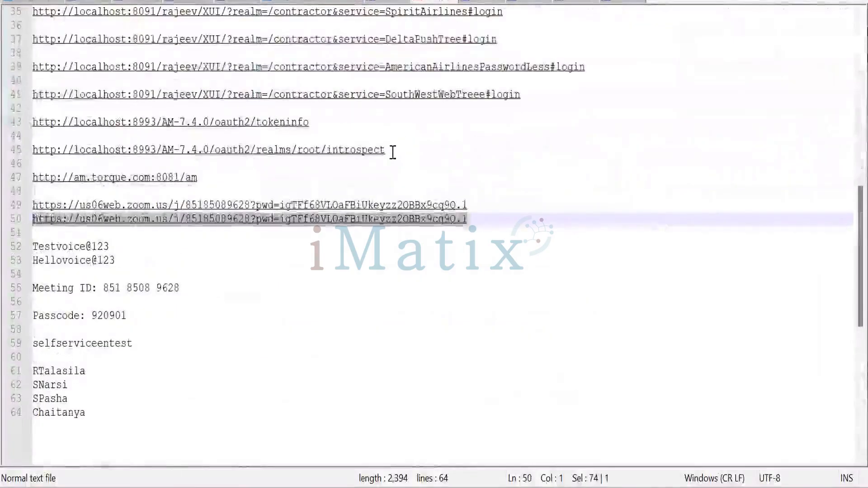
click(392, 151)
key(Return)
key(Return)
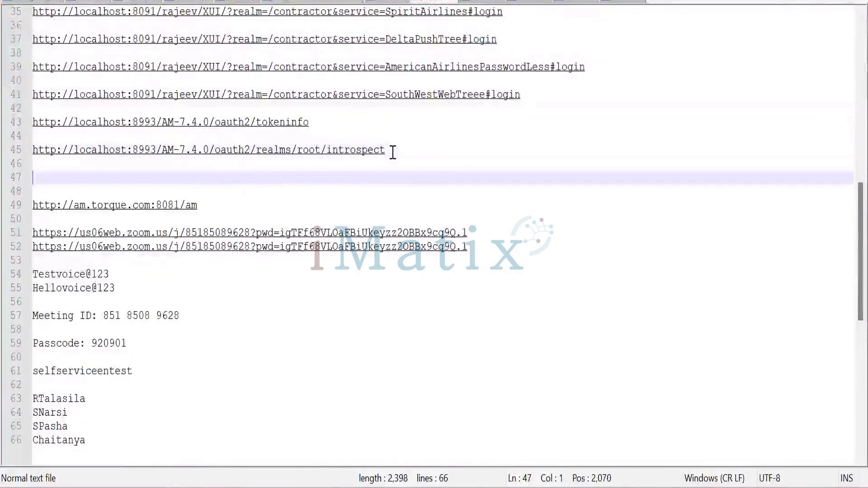
key(ctrl+v)
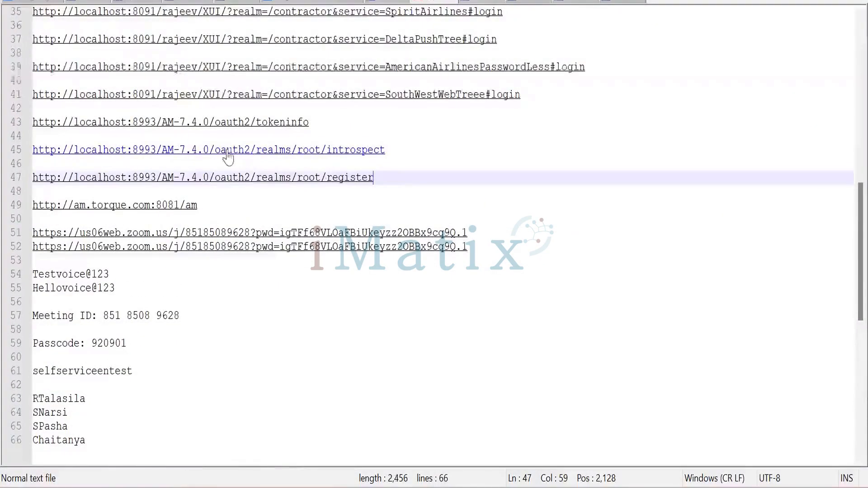
drag(215, 153, 27, 158)
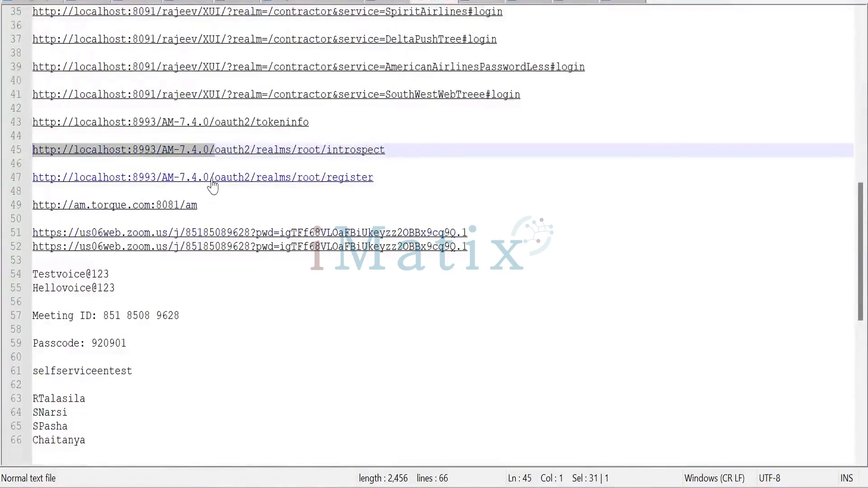
drag(214, 181, 36, 185)
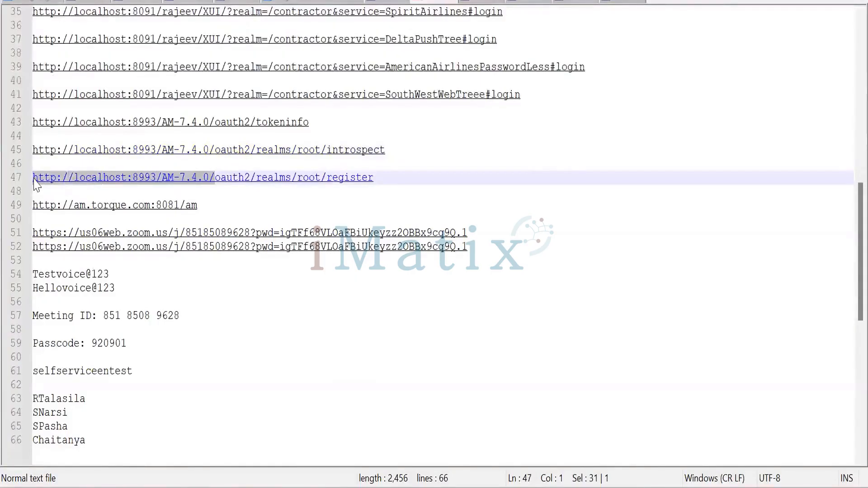
key(Right)
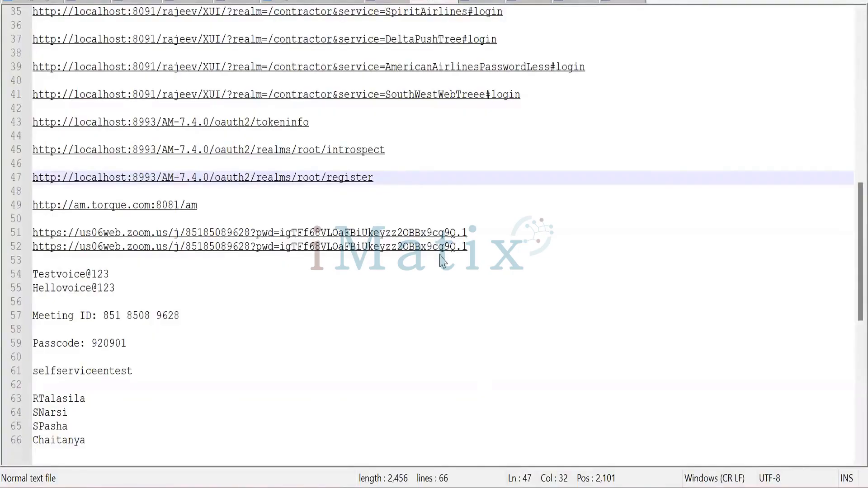
click(647, 251)
scroll(647, 250, up, 1)
scroll(647, 255, up, 3)
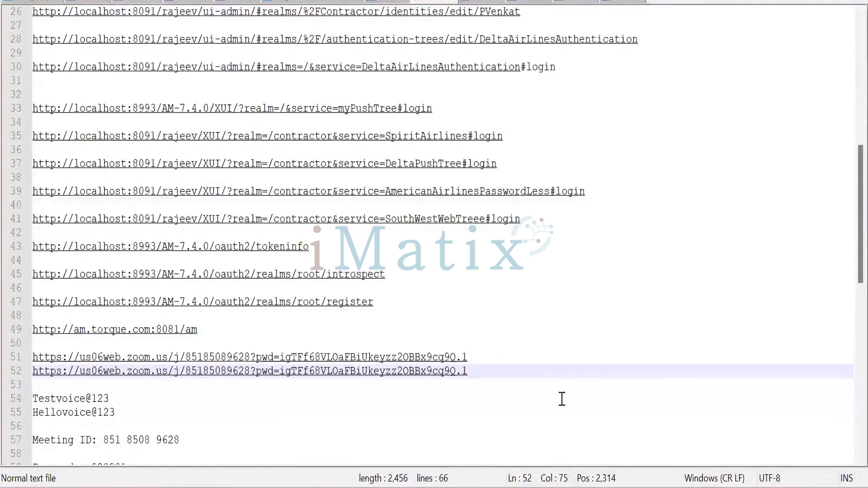
mouse_move(505, 487)
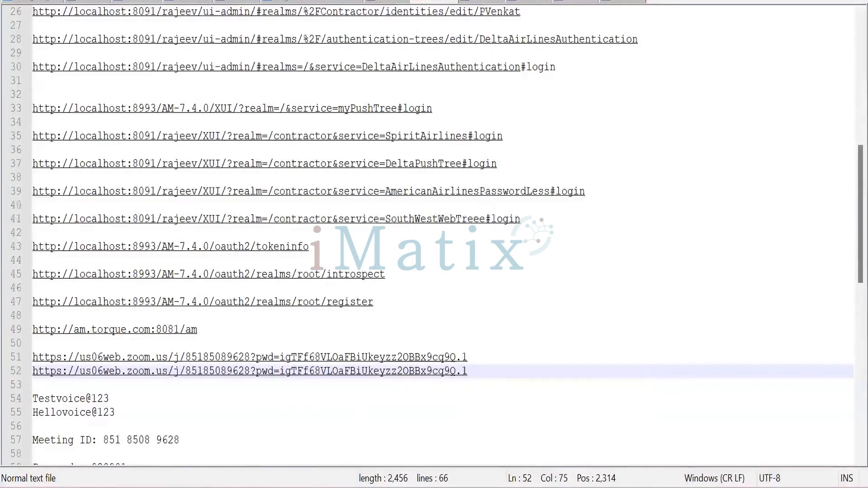
click(618, 2)
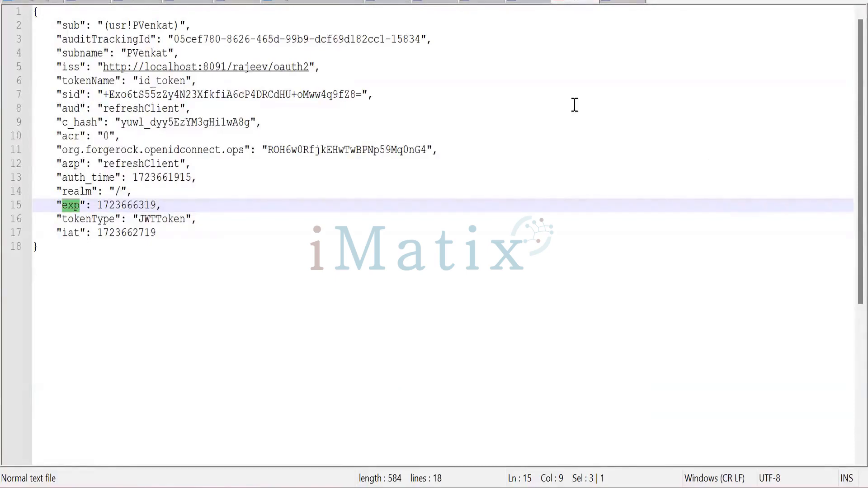
click(614, 84)
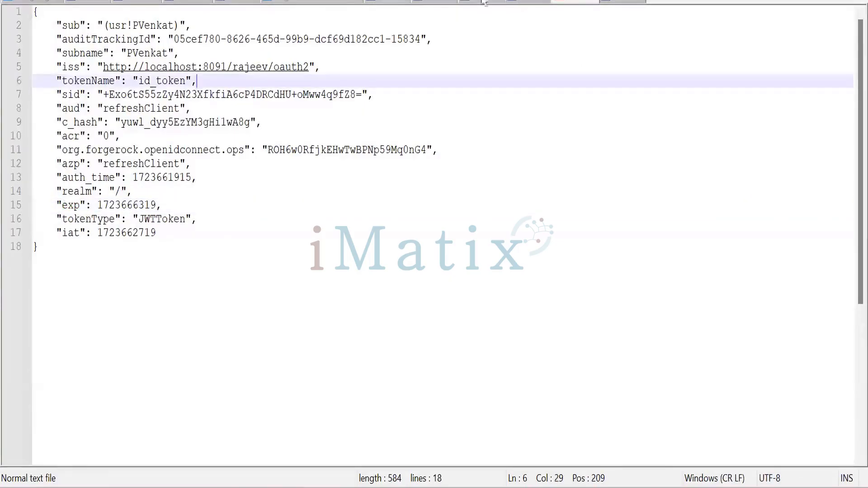
Paste the bankClient registration body with redirect_uris, client_name#en and client_uri below the register URL in the notes, leaving a blank line between them.
click(430, 6)
click(388, 300)
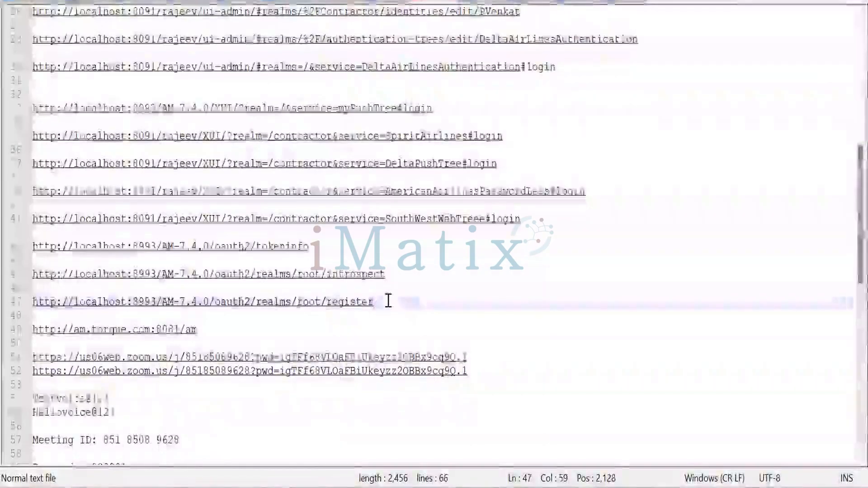
key(Return)
key(Return)
text({   "redirect_uris": ["https://cli.example.com/callback"],   "client_name#en": "bankClient",   "client_uri": "http://localhost:8993/AM-7.4.0/jwk_uri" })
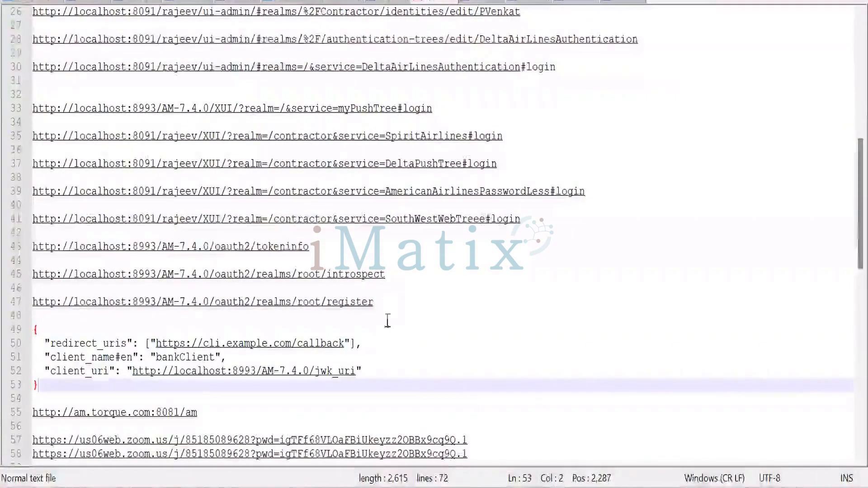
scroll(392, 341, down, 1)
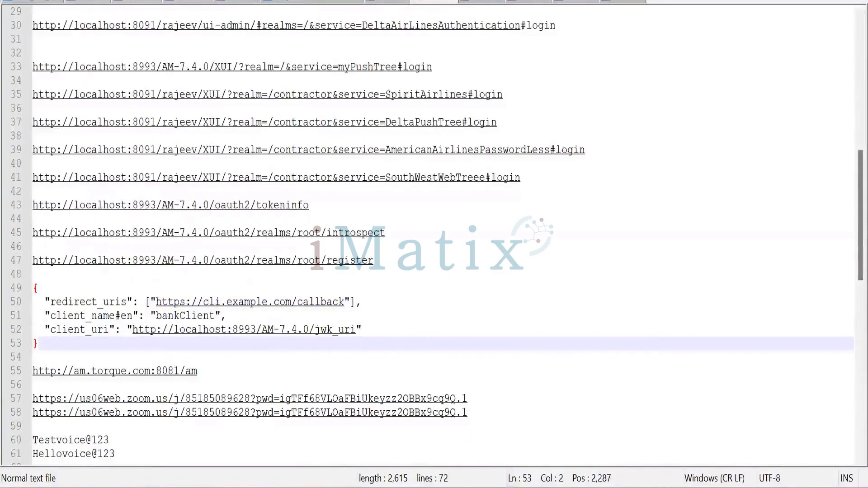
Copy the localhost:8091 base URL up to and including oauth2 from the alpha realm's authorize URL in the notes.
click(486, 487)
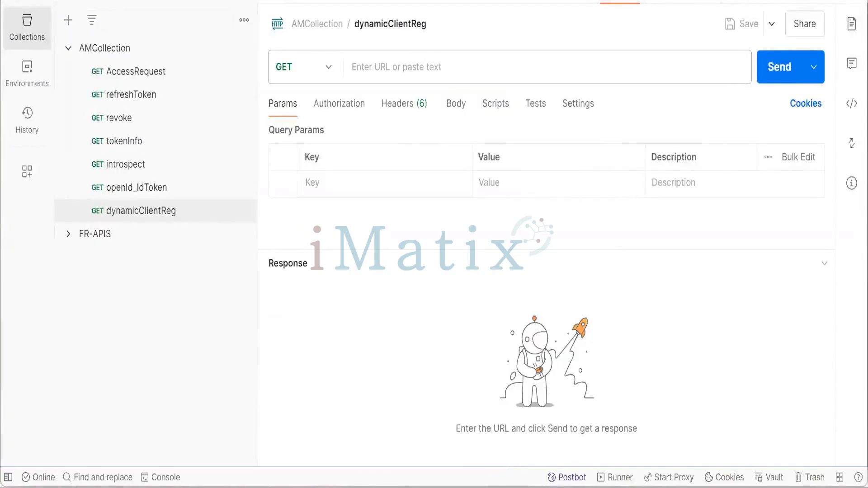
key(alt+Tab)
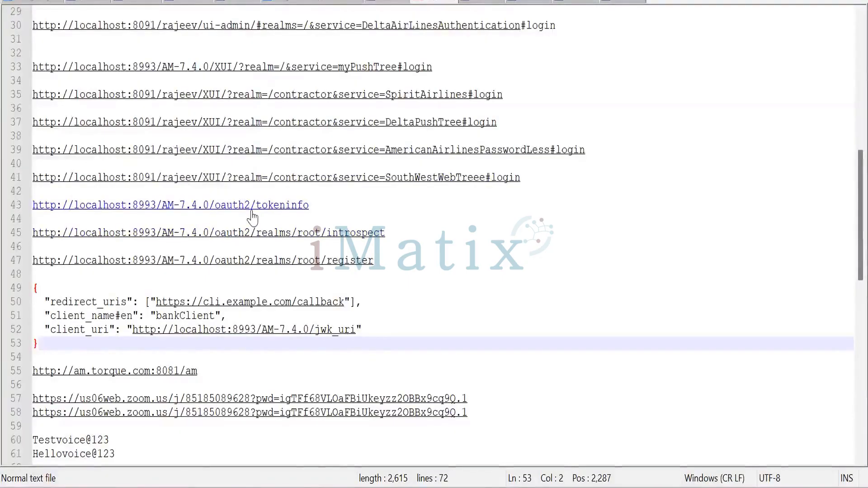
scroll(252, 217, up, 4)
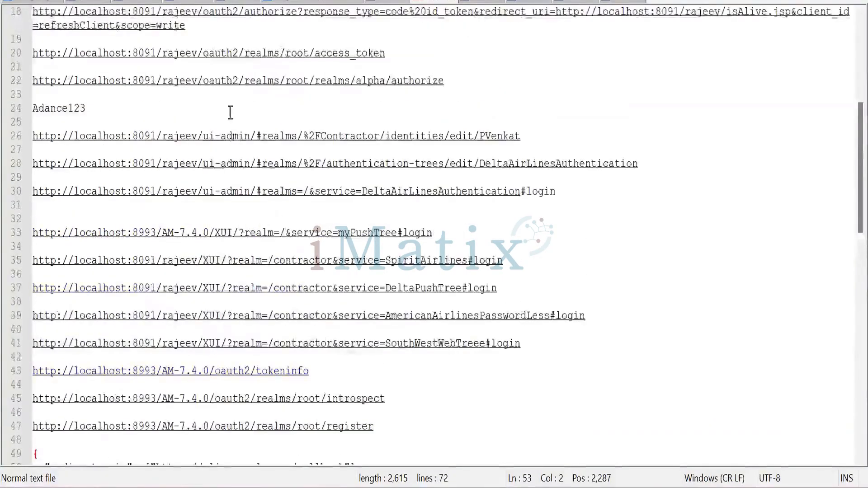
drag(239, 81, 36, 97)
drag(238, 80, 33, 81)
key(ctrl+c)
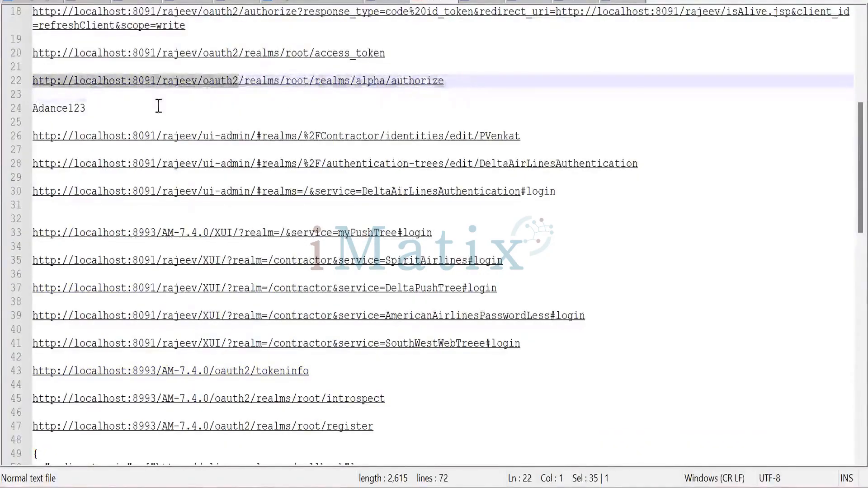
scroll(524, 235, down, 11)
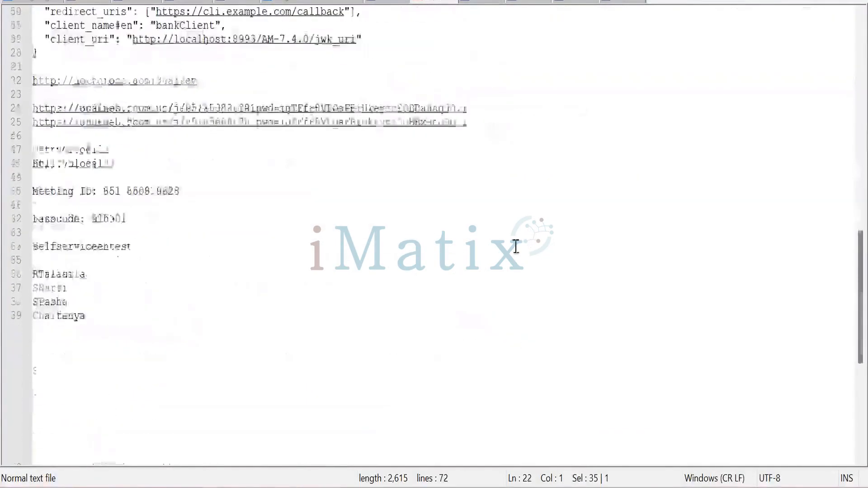
scroll(498, 251, up, 2)
scroll(452, 240, up, 2)
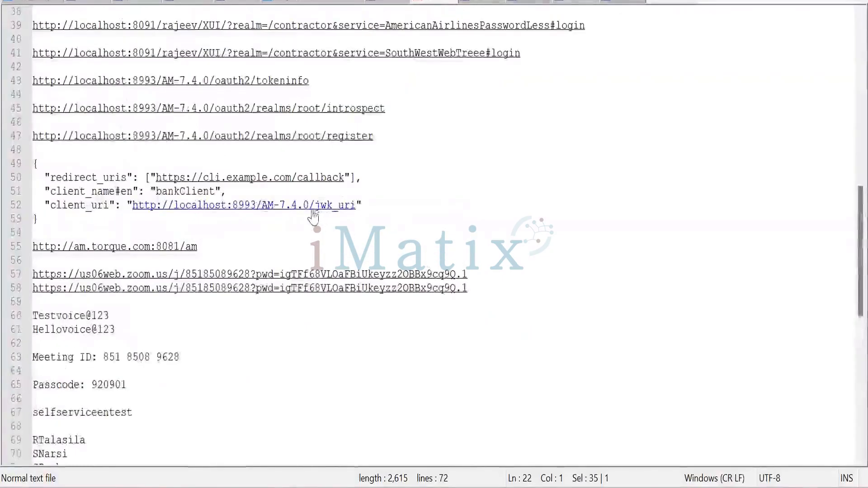
scroll(297, 219, up, 1)
drag(250, 177, 32, 179)
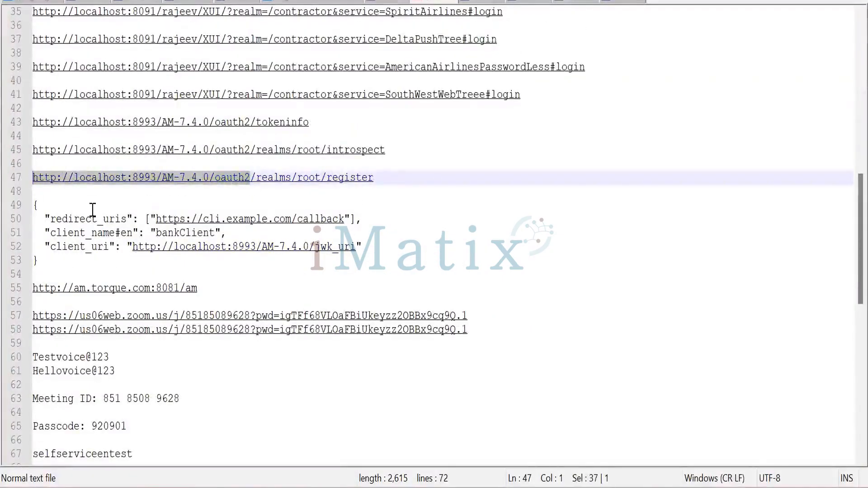
key(ctrl+v)
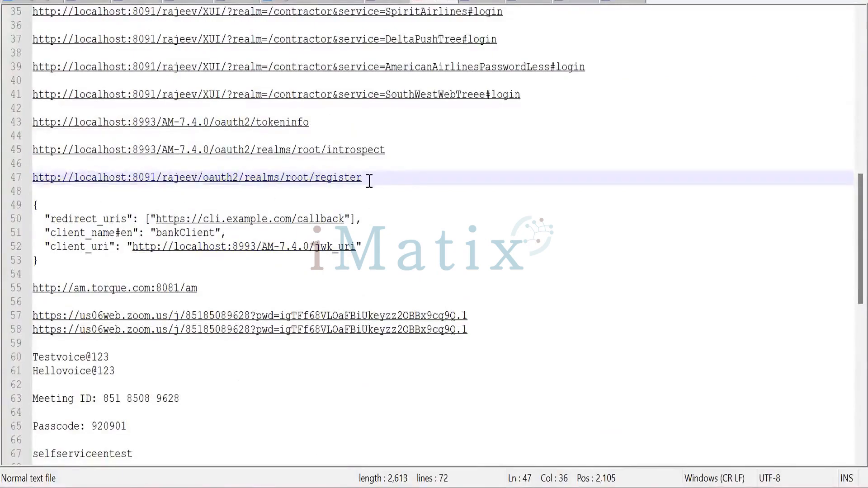
Copy the full register URL from the notes, switch to Postman and paste it as the dynamicClientReg request URL.
drag(364, 178, 67, 180)
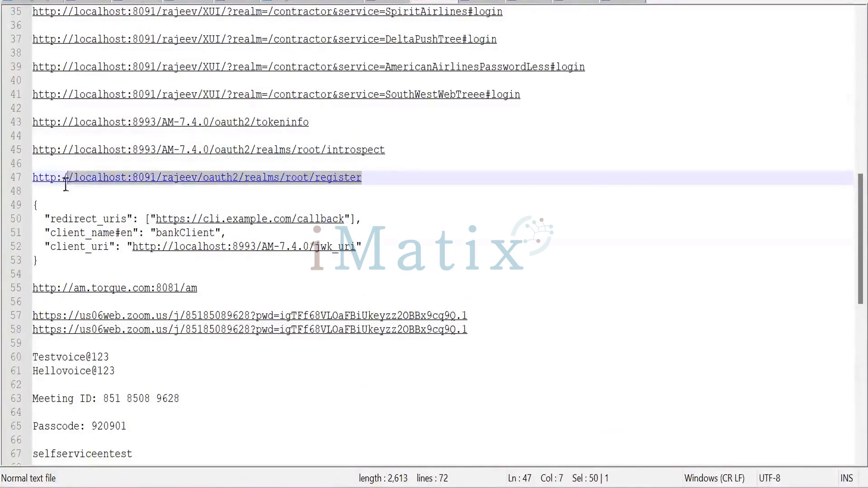
key(shift+Left)
key(shift+Left)
key(shift+Left)
key(shift+Left)
key(shift+Left)
key(shift+Left)
key(ctrl+c)
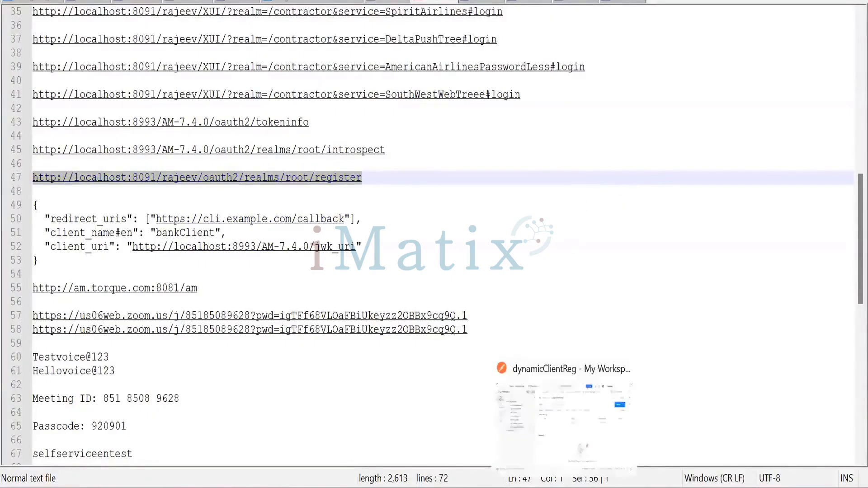
click(564, 487)
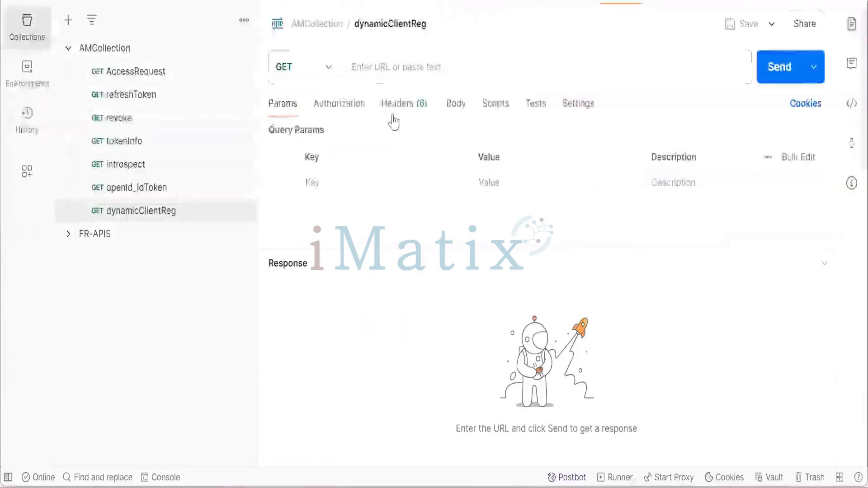
click(377, 68)
key(ctrl+v)
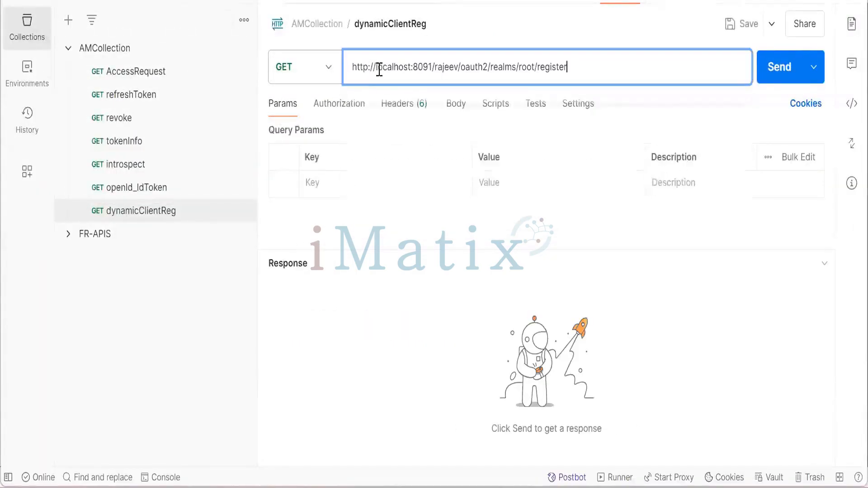
click(498, 272)
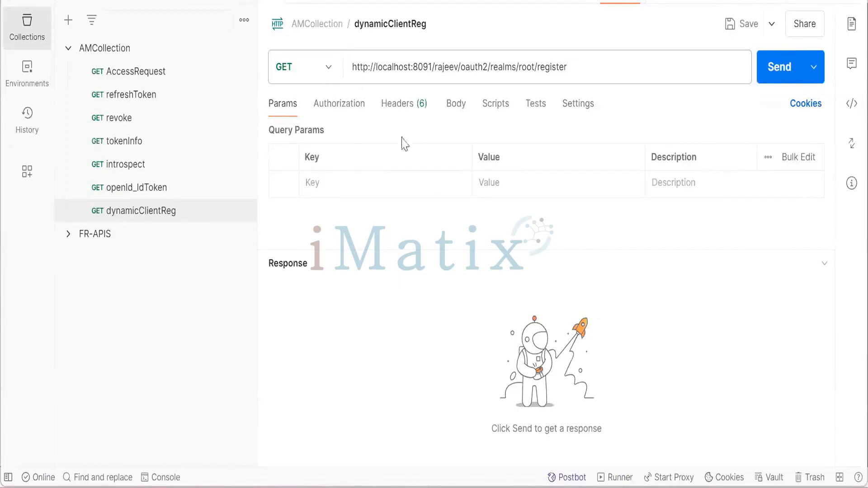
Set the request body to raw JSON and paste in the bankClient registration body copied from the notes.
click(456, 110)
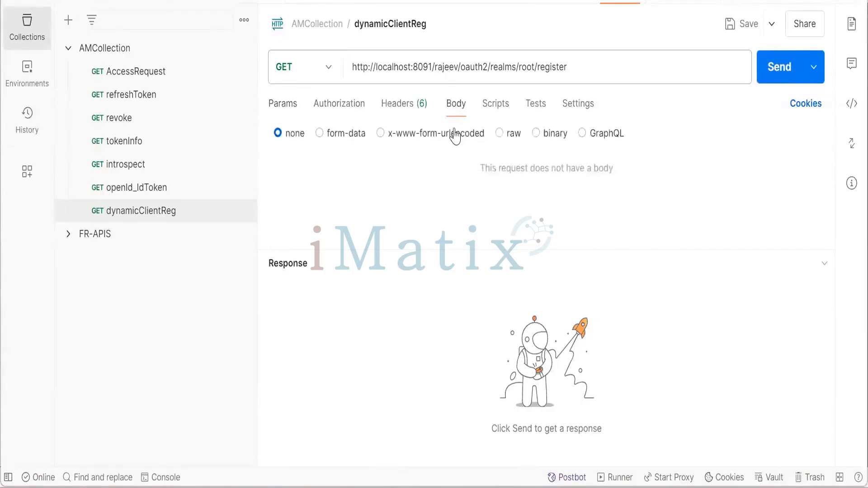
click(500, 133)
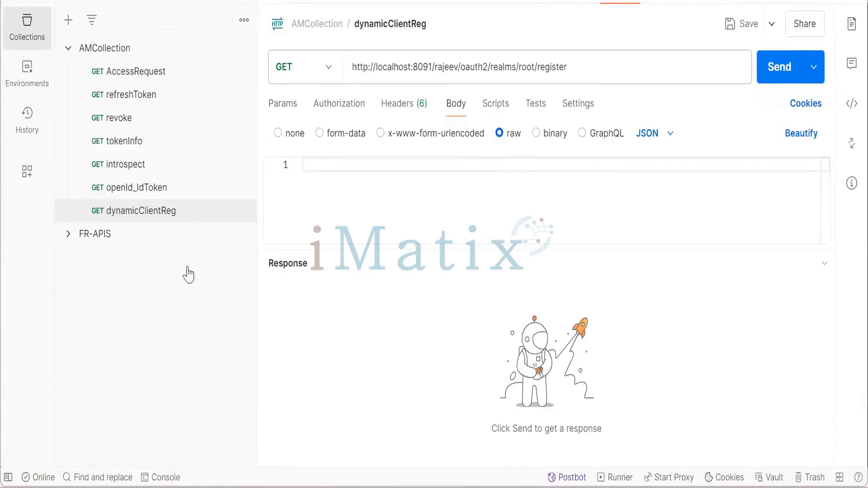
drag(39, 261, 34, 205)
key(ctrl+c)
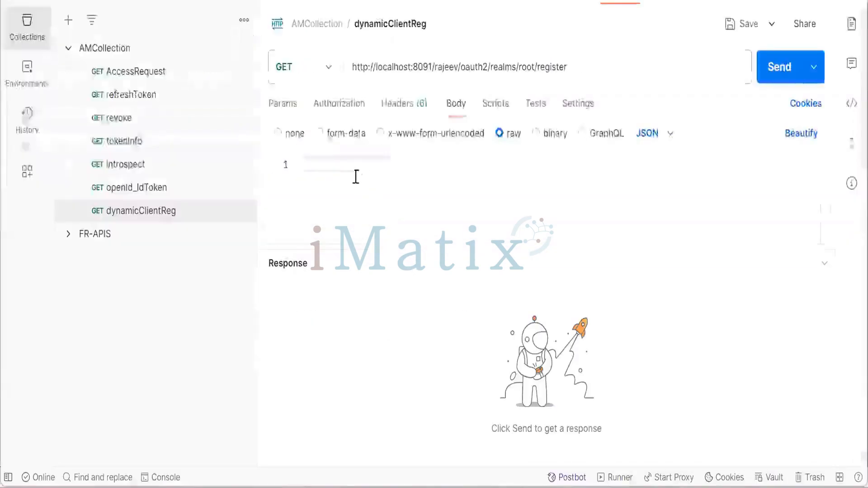
click(347, 166)
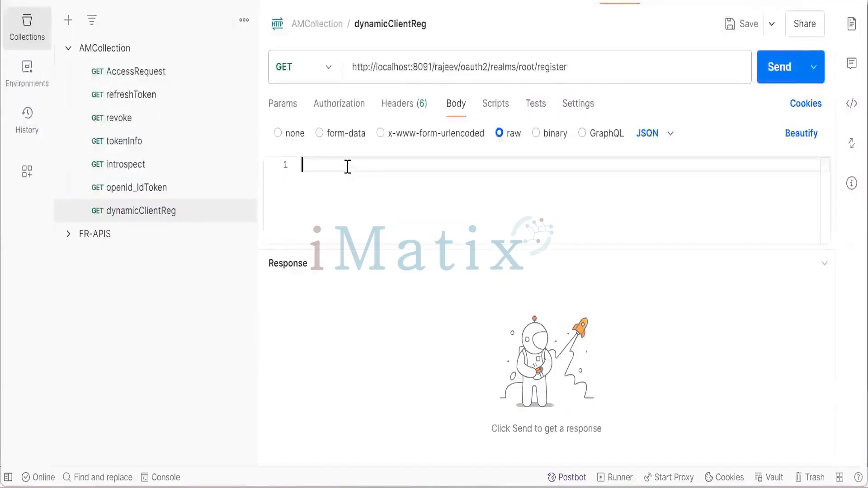
key(ctrl+v)
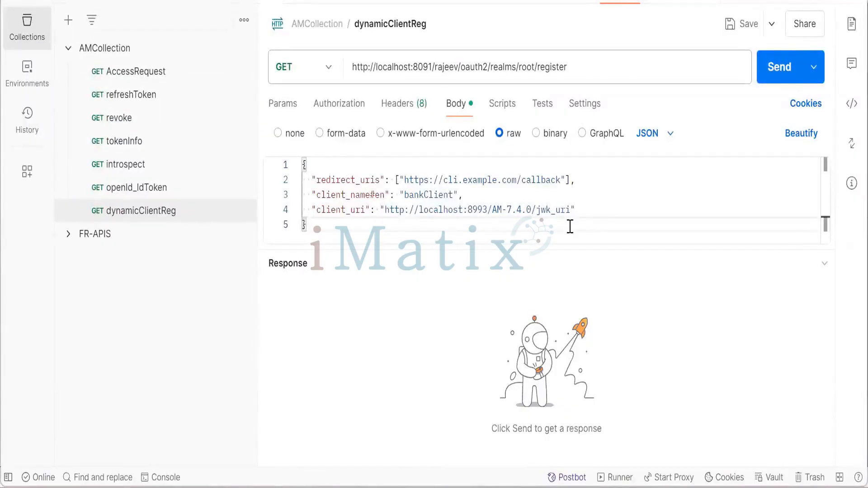
Change the dynamicClientReg request method to POST and save the request.
click(326, 68)
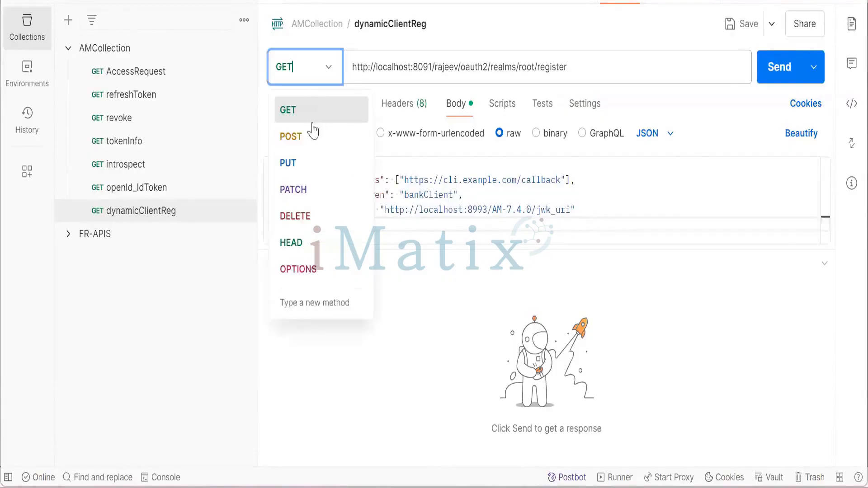
click(312, 137)
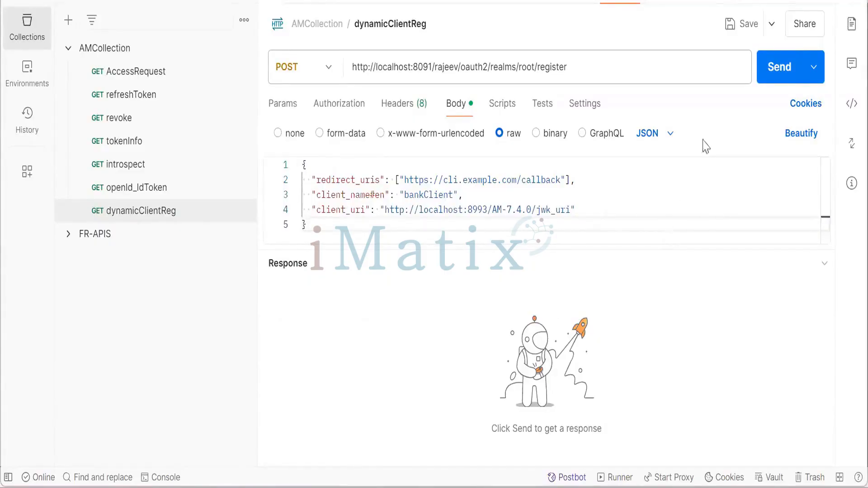
click(744, 29)
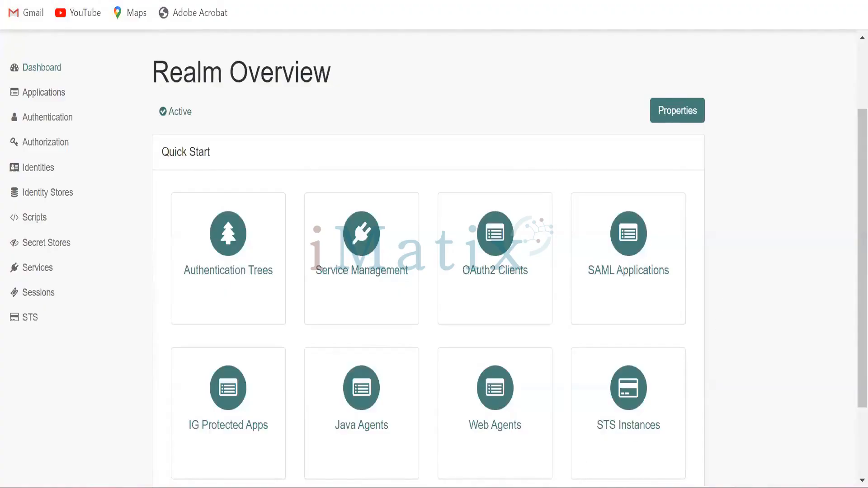
In the AM console's Contractor realm, enable Allow Open Dynamic Client Registration for the OAuth2 Provider service and save the changes.
mouse_move(534, 487)
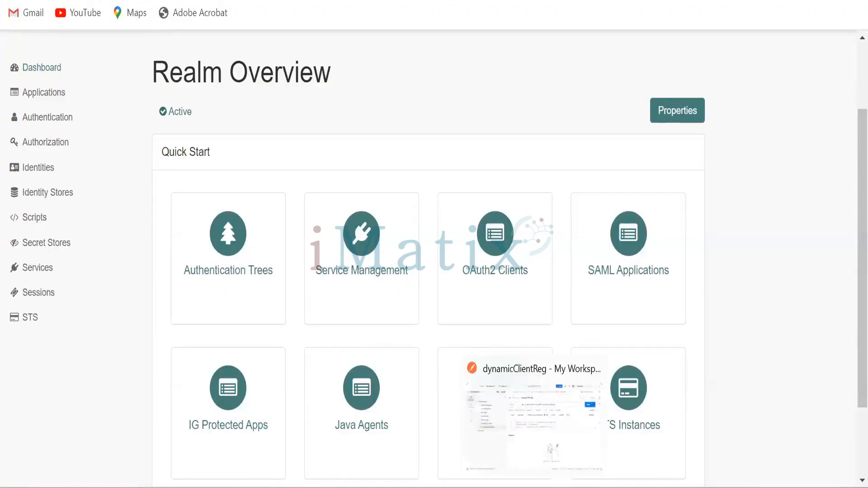
click(48, 271)
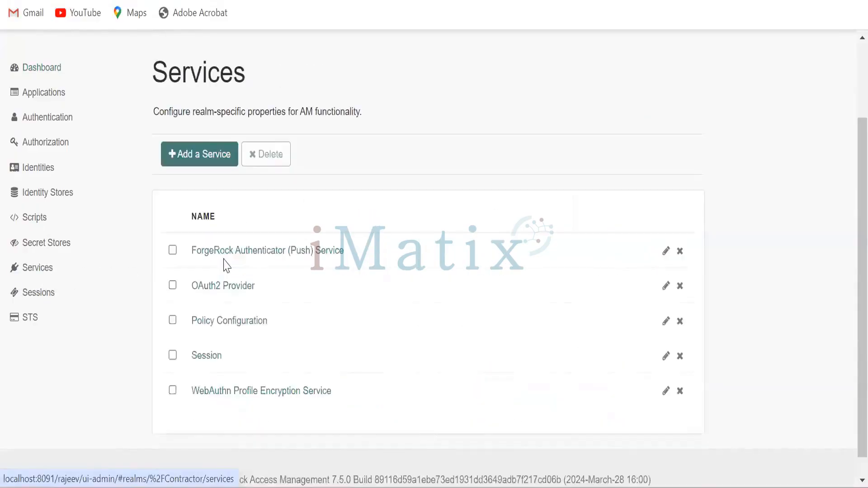
click(230, 288)
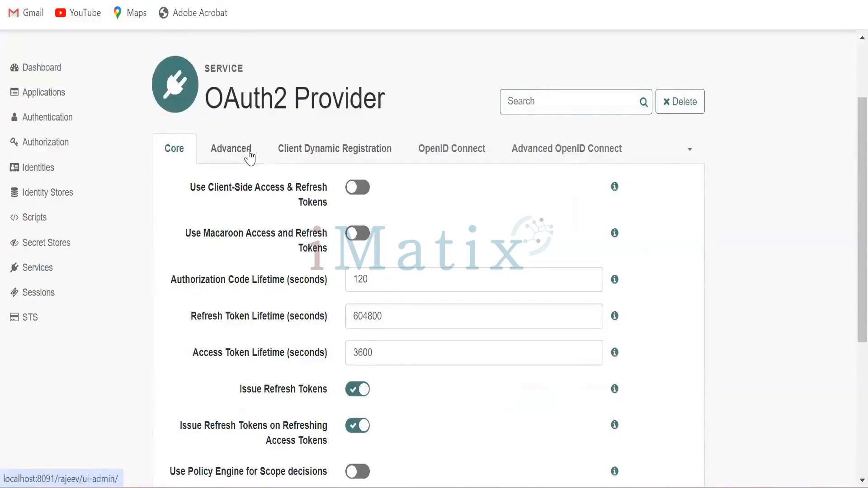
click(319, 151)
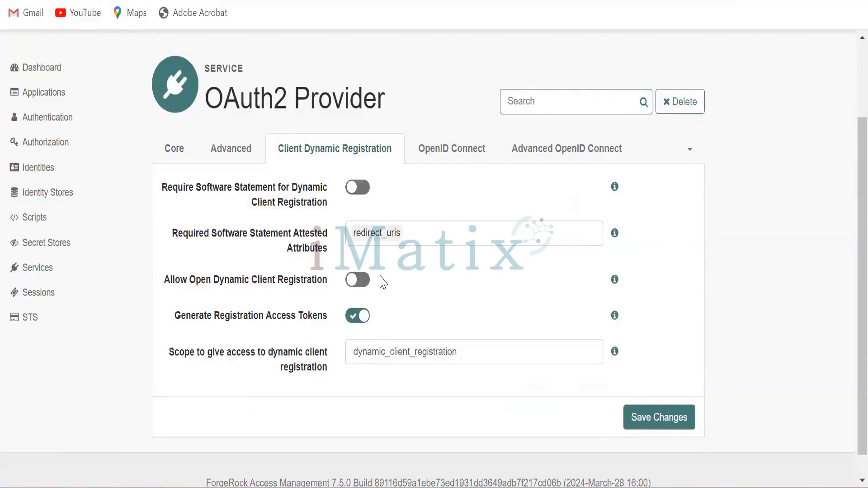
click(356, 281)
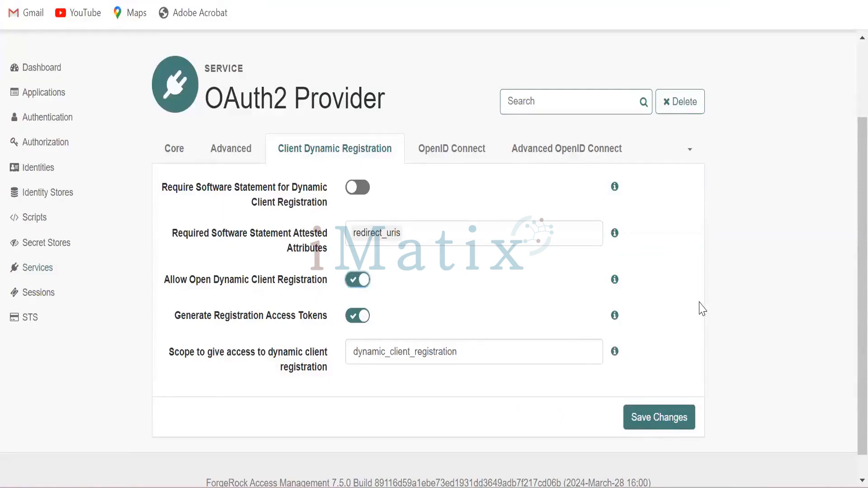
click(654, 414)
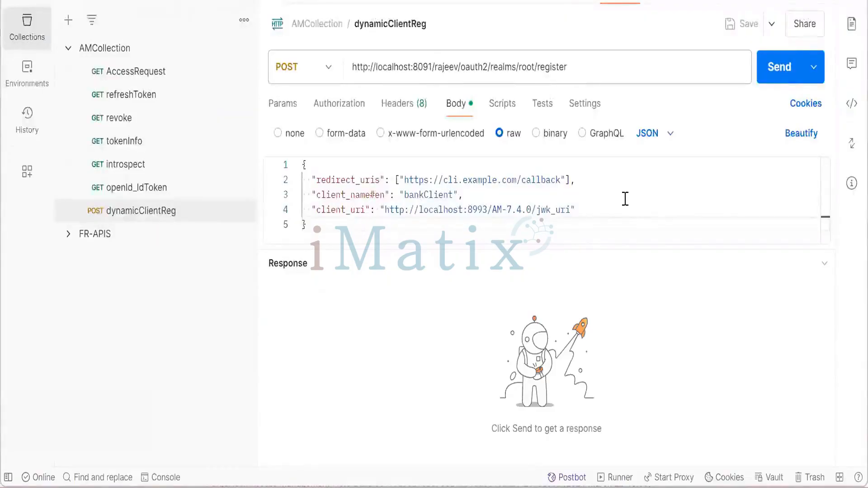
Send the dynamicClientReg request in Postman, and add a Content-Type request header with the value application/json.
click(770, 72)
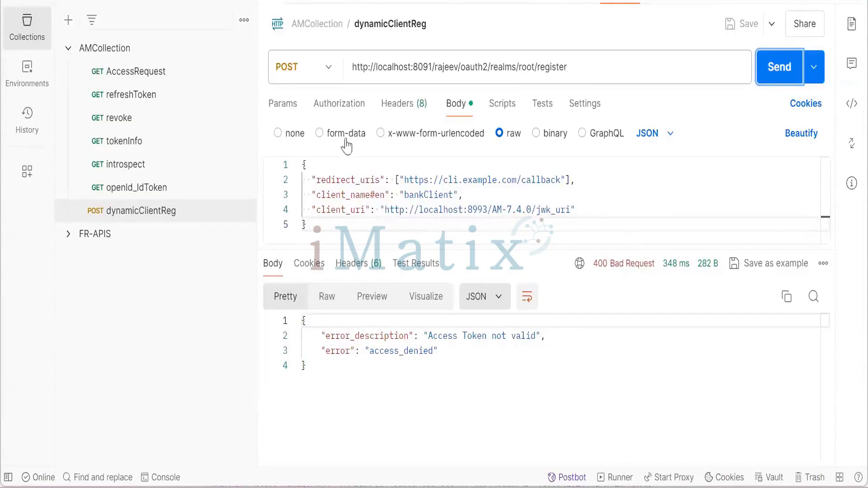
click(400, 109)
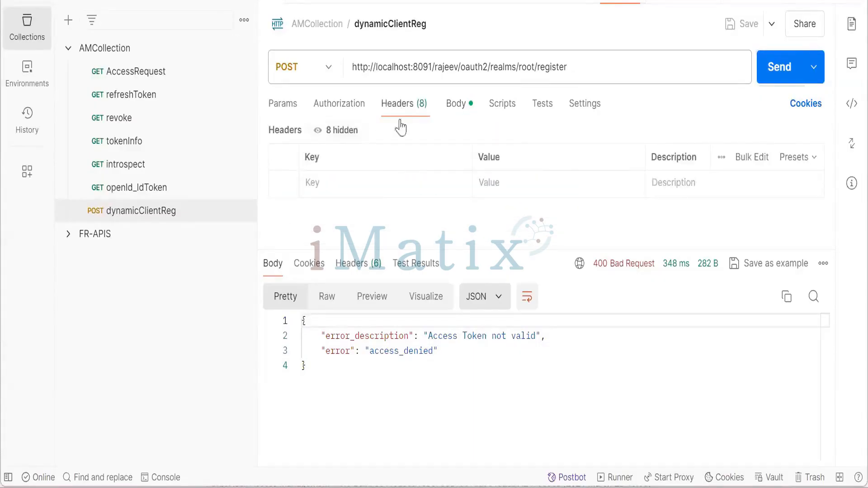
click(347, 180)
text(con)
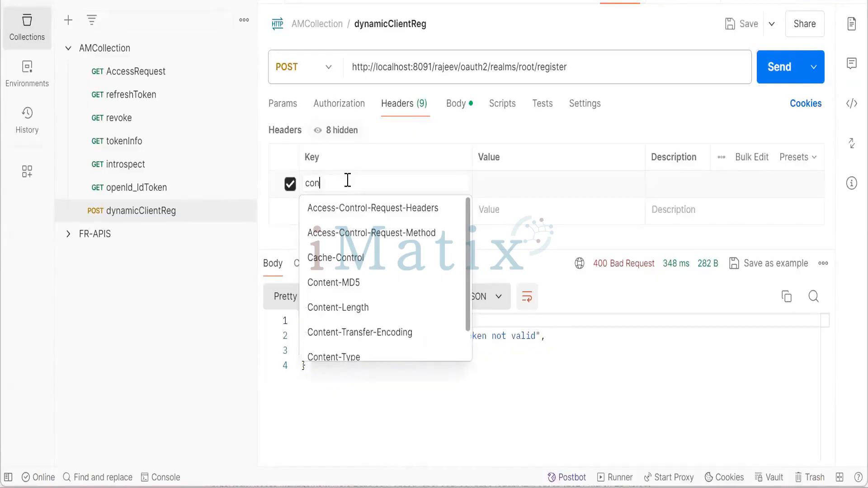
text(te)
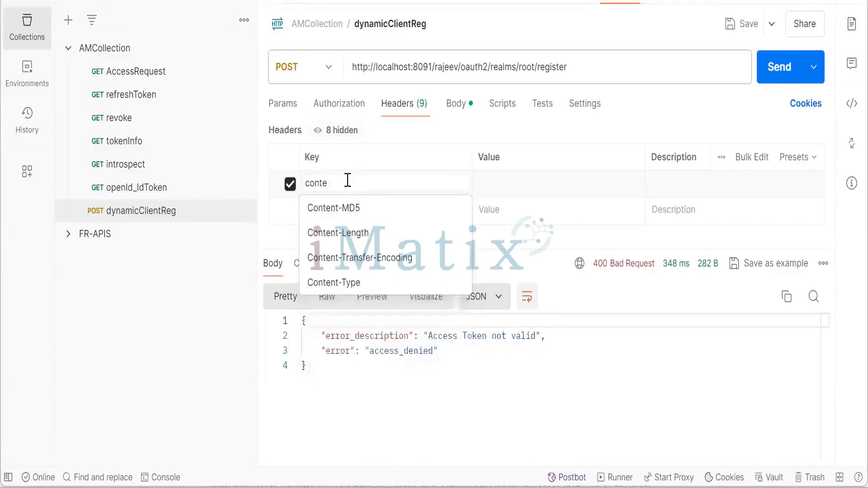
click(357, 283)
click(486, 185)
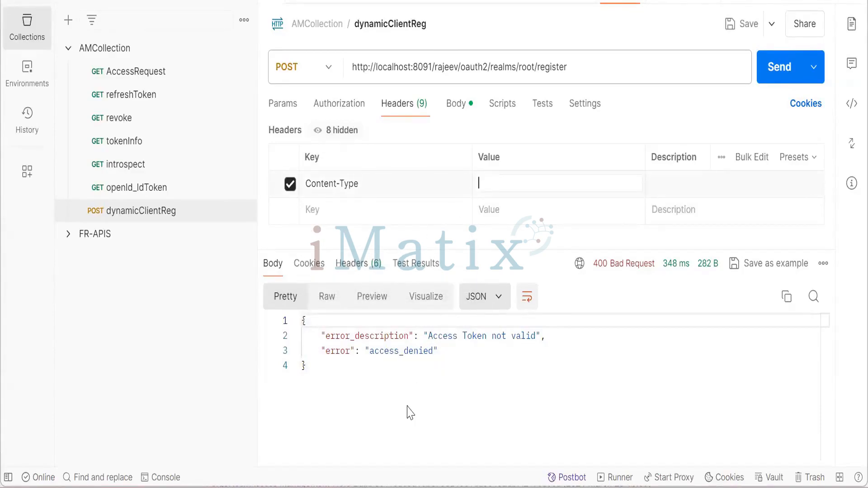
click(418, 238)
click(494, 186)
text(application/json)
Save the dynamicClientReg request with its Content-Type header and resend it to the register endpoint.
click(774, 71)
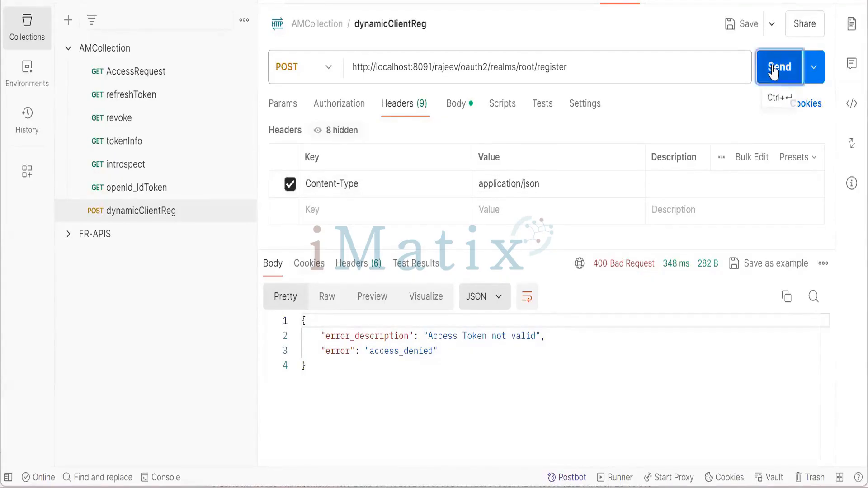
click(774, 71)
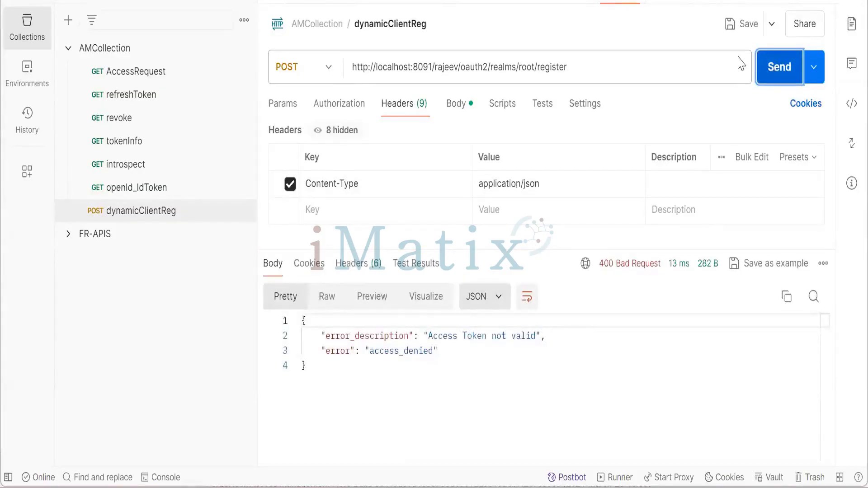
click(770, 73)
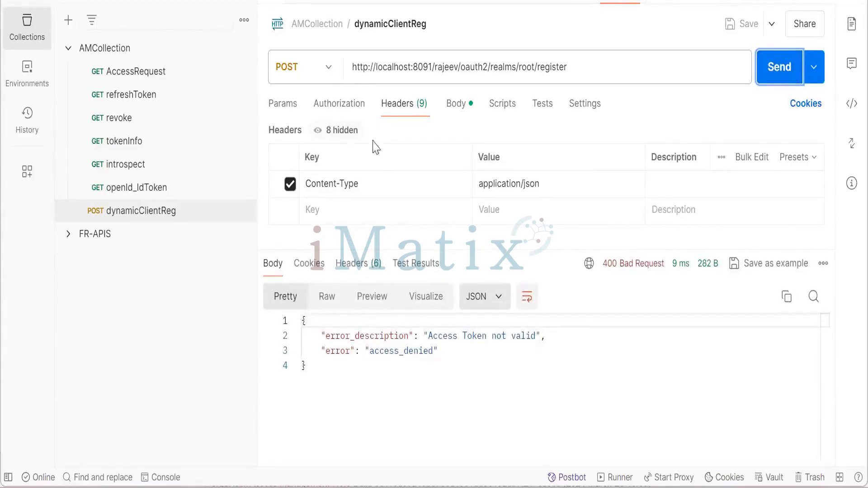
Review the request's authorization, query parameters and body, and switch back to the OAuth2 Provider's Client Dynamic Registration settings in the browser.
click(344, 109)
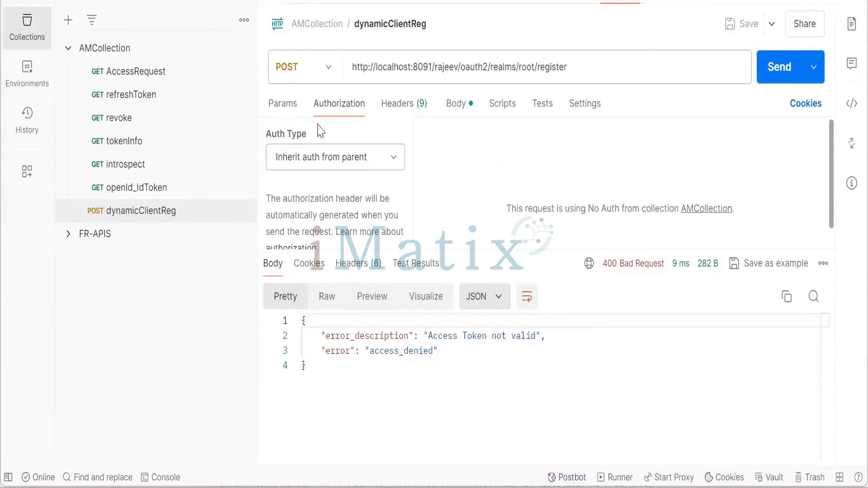
click(286, 115)
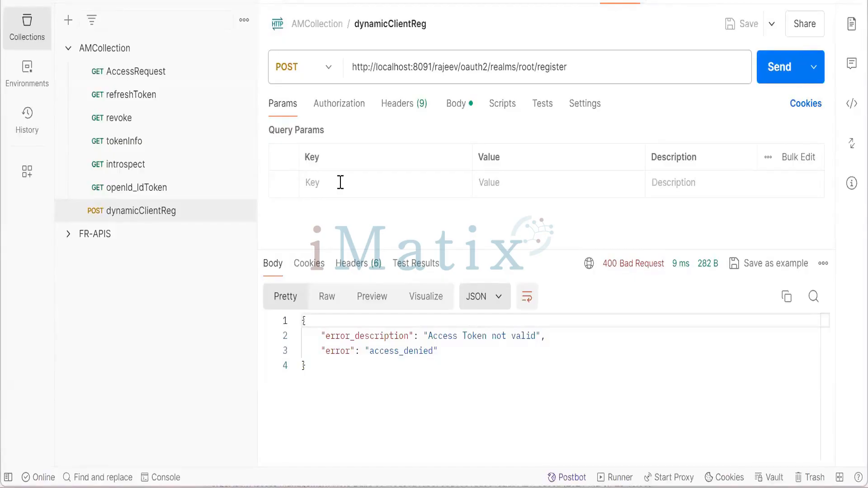
click(457, 108)
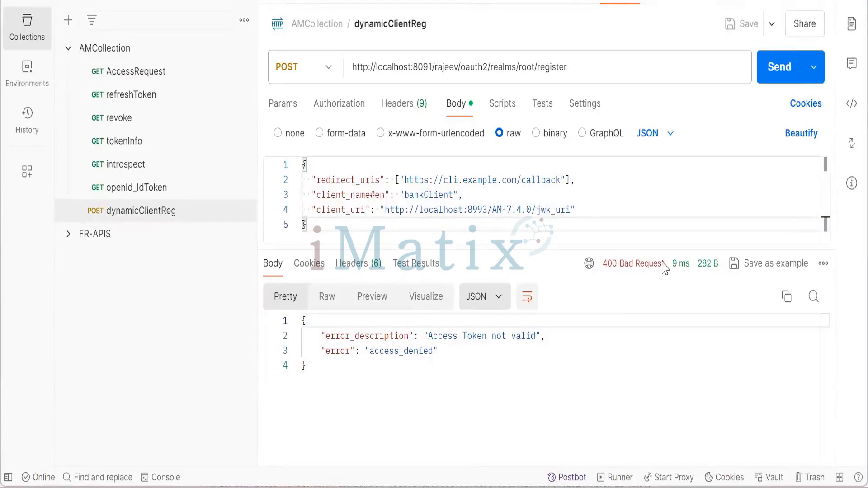
key(alt+Tab)
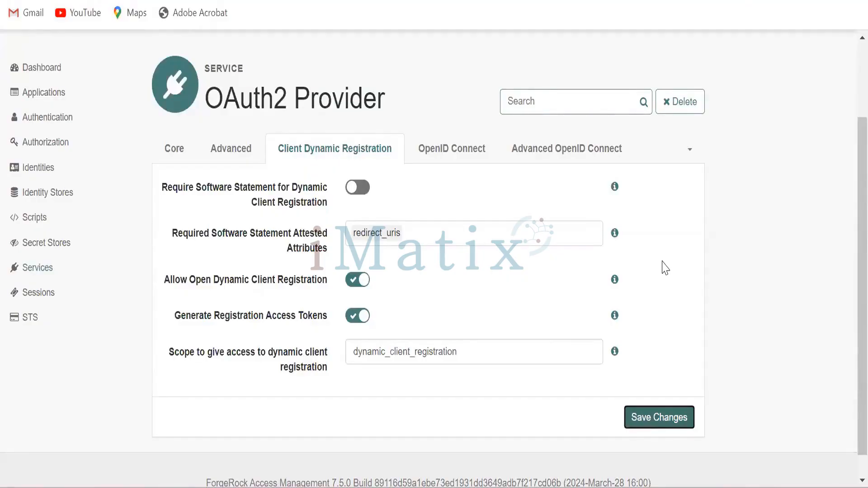
Disable Allow Open Dynamic Client Registration for the Contractor realm's OAuth2 Provider service and save the changes.
click(649, 399)
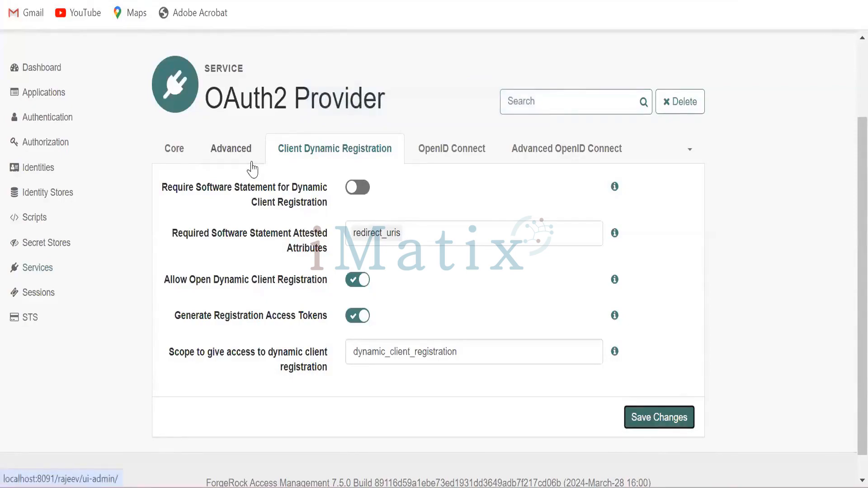
click(351, 285)
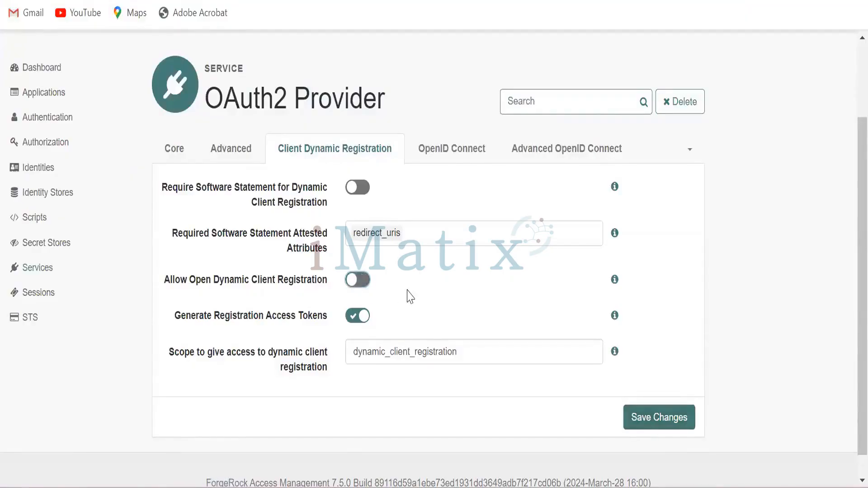
click(642, 418)
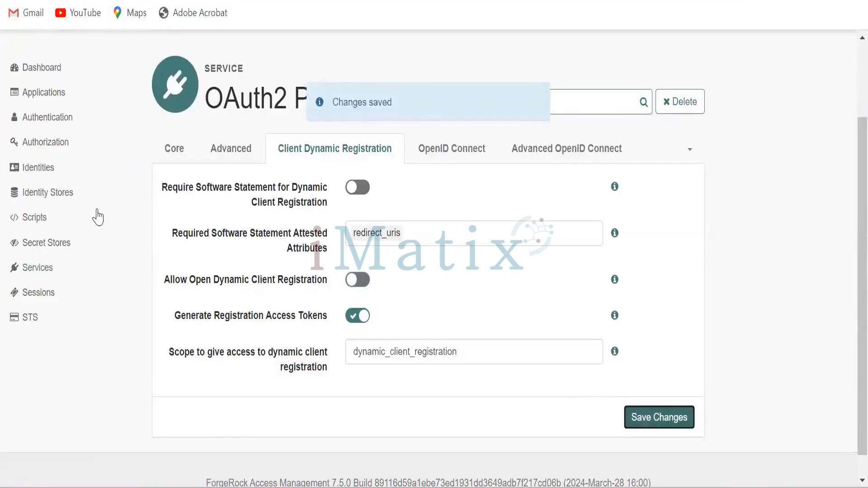
Switch to the Top Level Realm and open its OAuth2 Provider service.
scroll(102, 208, up, 3)
click(163, 63)
click(170, 100)
click(155, 345)
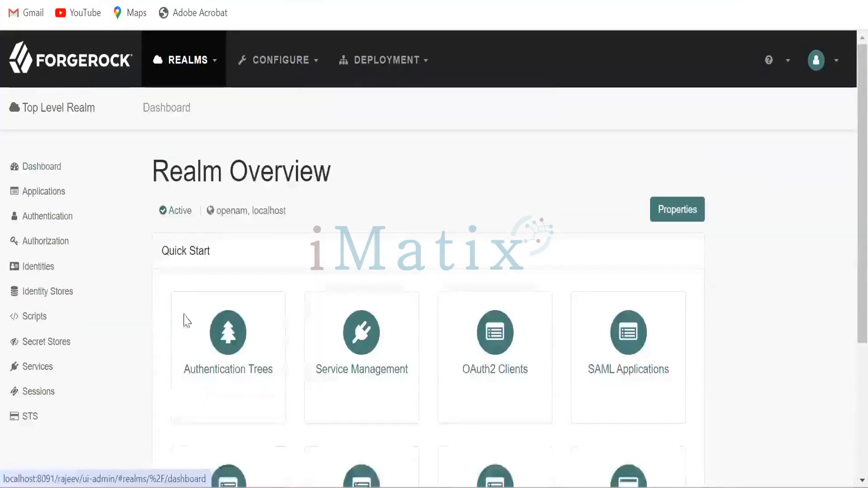
click(51, 377)
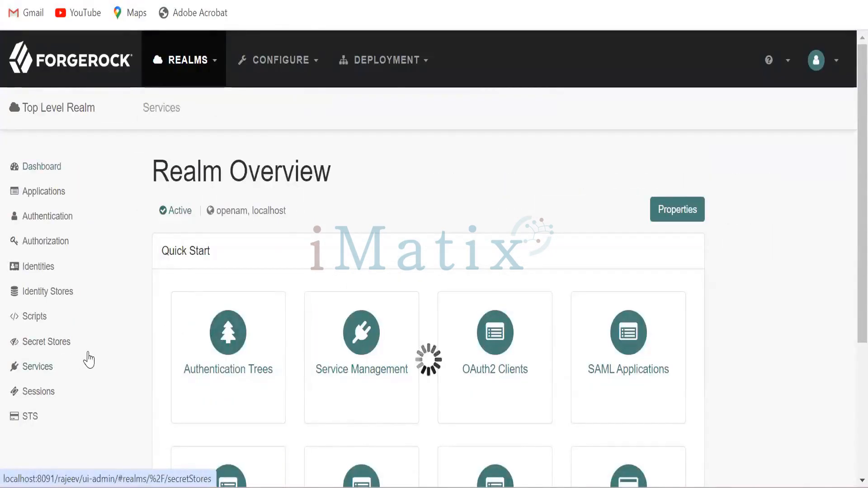
scroll(217, 362, down, 4)
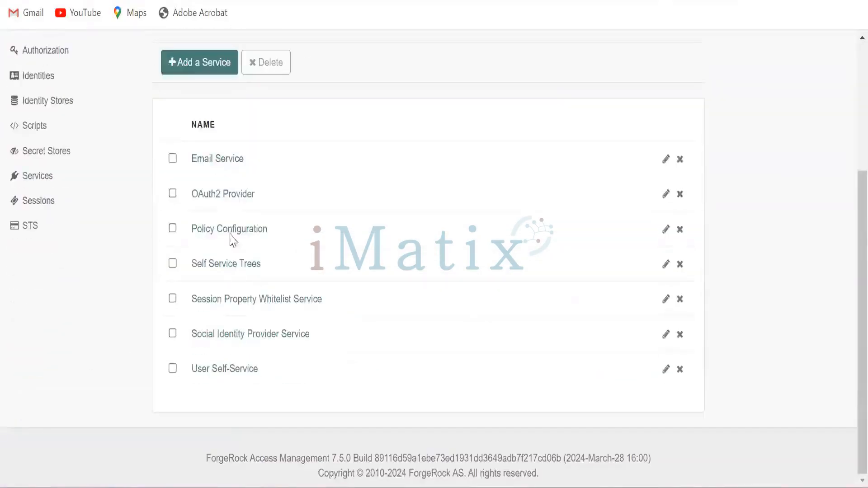
click(229, 198)
Enable Allow Open Dynamic Client Registration for the Top Level Realm's OAuth2 Provider and save the changes.
scroll(230, 198, down, 4)
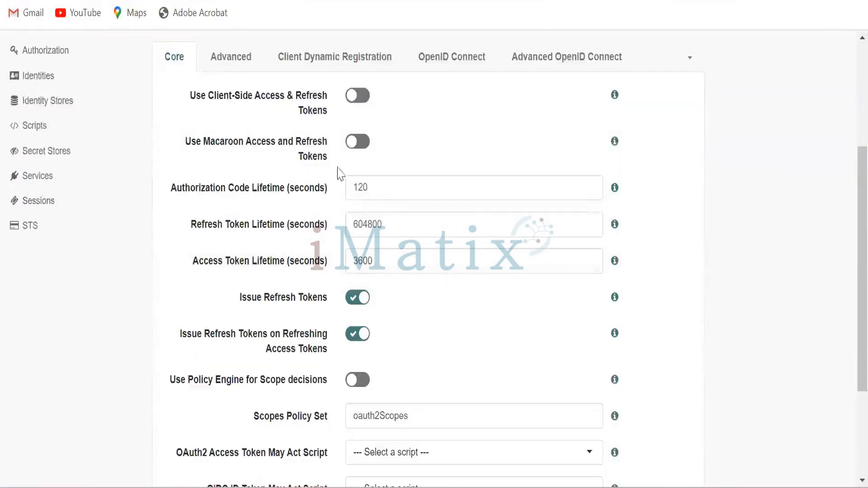
click(330, 58)
click(358, 254)
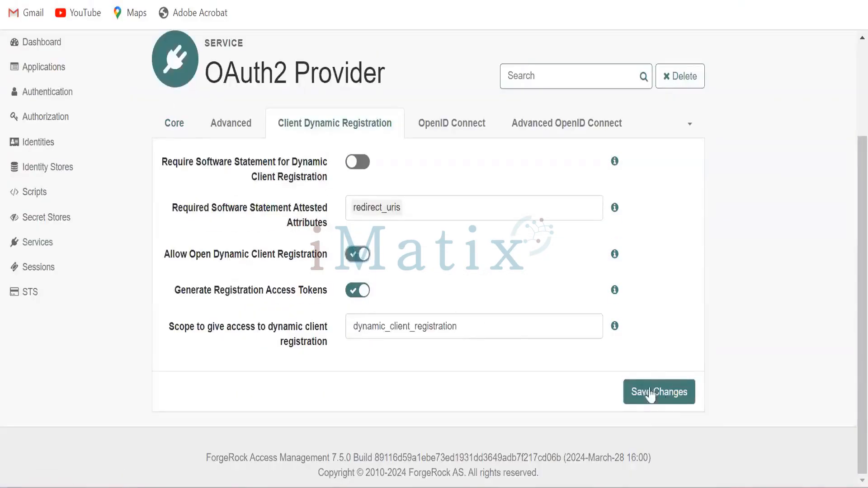
click(676, 394)
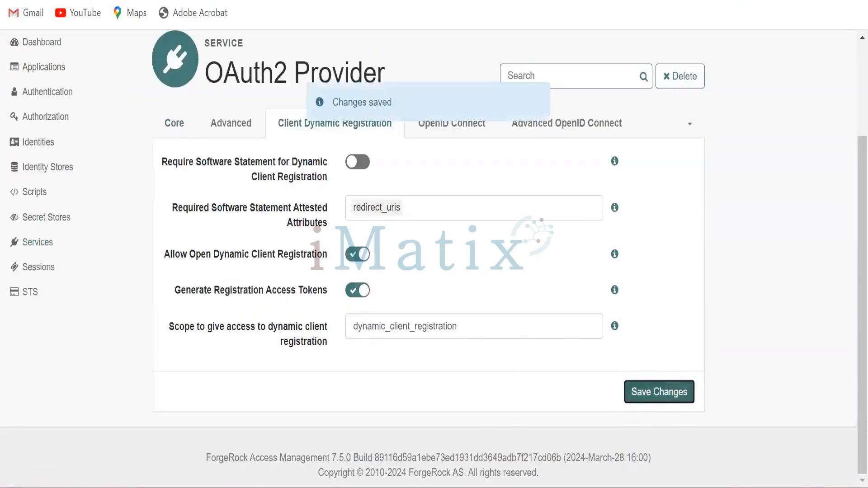
Switch to Postman and resend the dynamicClientReg request to the root realm's register endpoint.
click(538, 420)
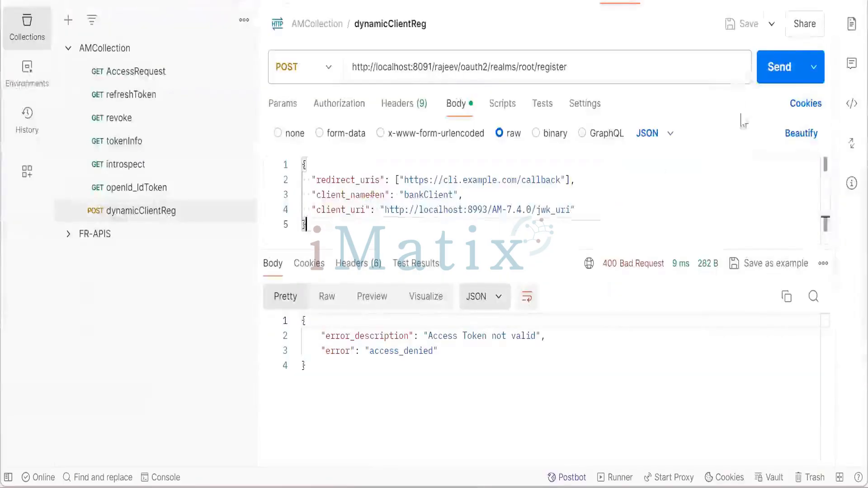
click(781, 68)
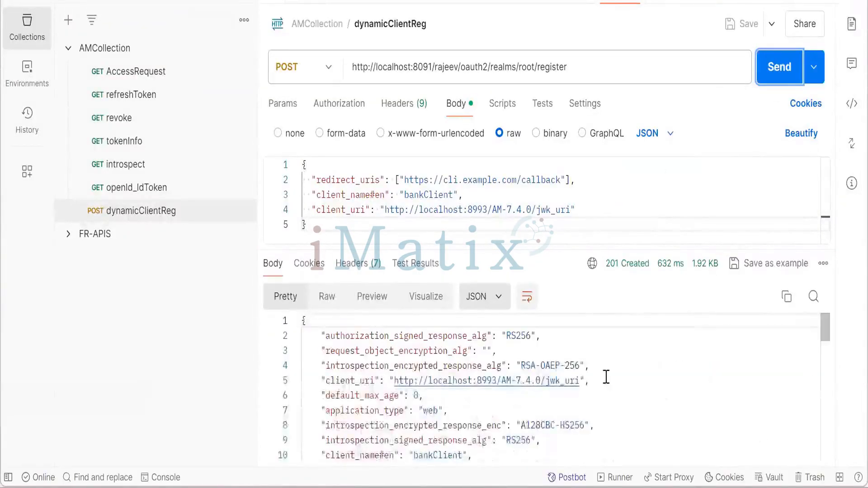
scroll(612, 389, down, 2)
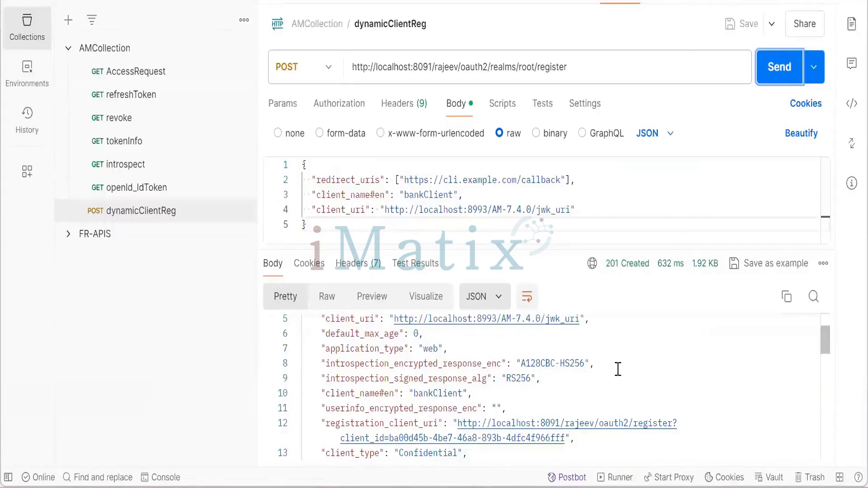
Copy the entire registration response, including the client secret and registration access token, into a blank file in the text editor.
click(618, 369)
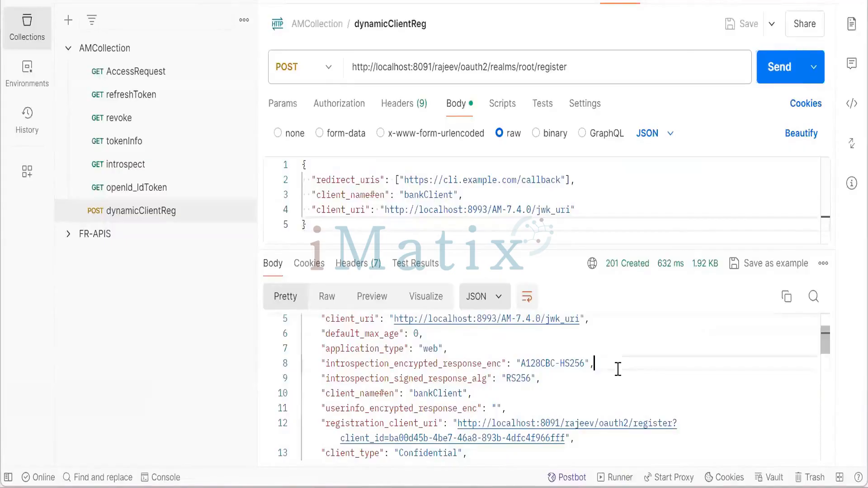
key(ctrl+a)
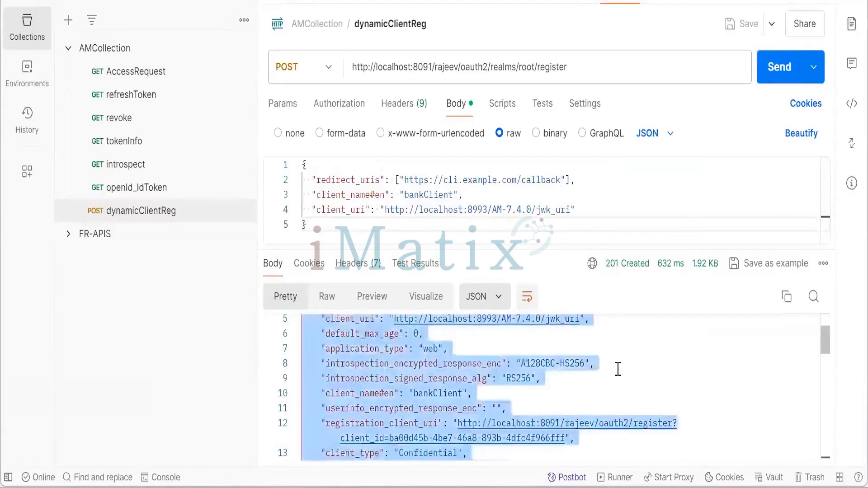
key(alt+Tab)
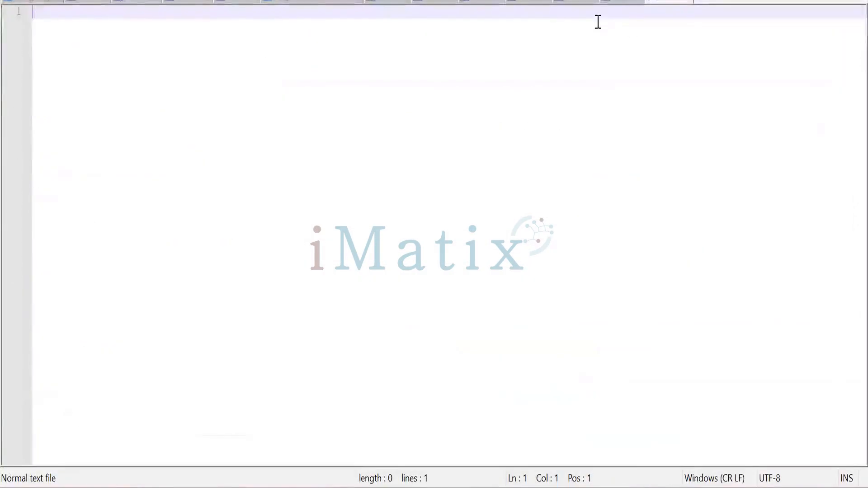
key(ctrl+v)
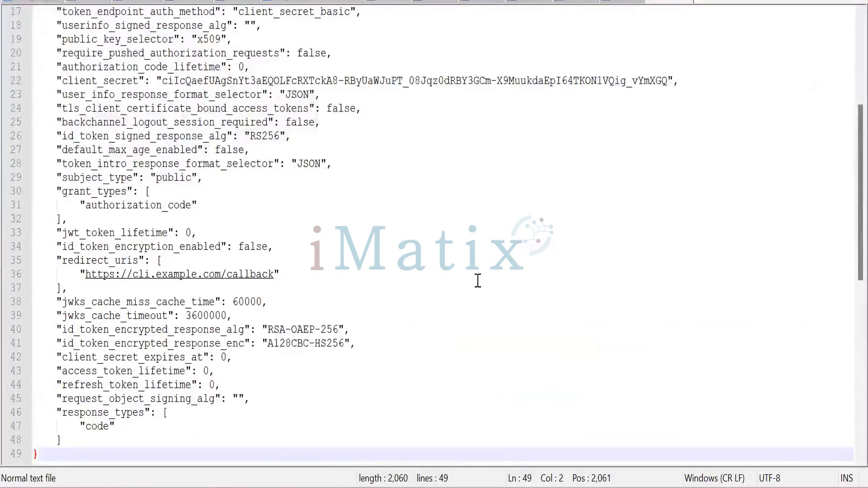
Examine the pasted registration response and compare it with the redirect_uris value in the Postman request body.
scroll(474, 276, up, 4)
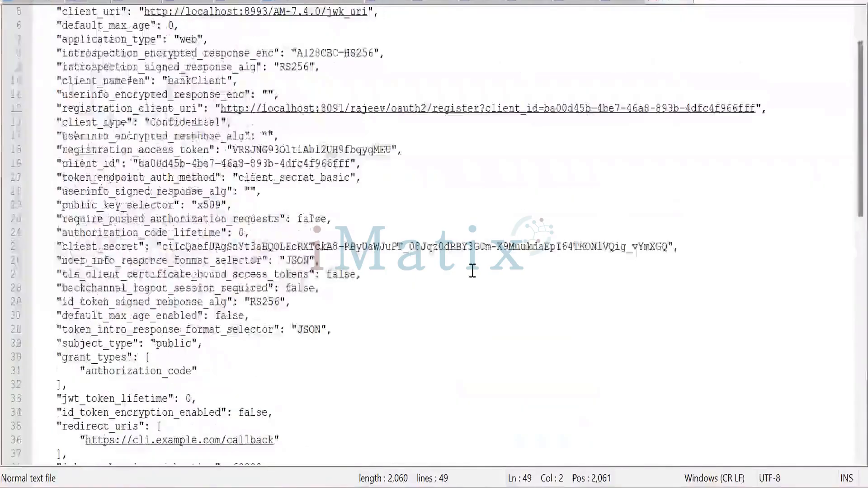
scroll(473, 270, up, 1)
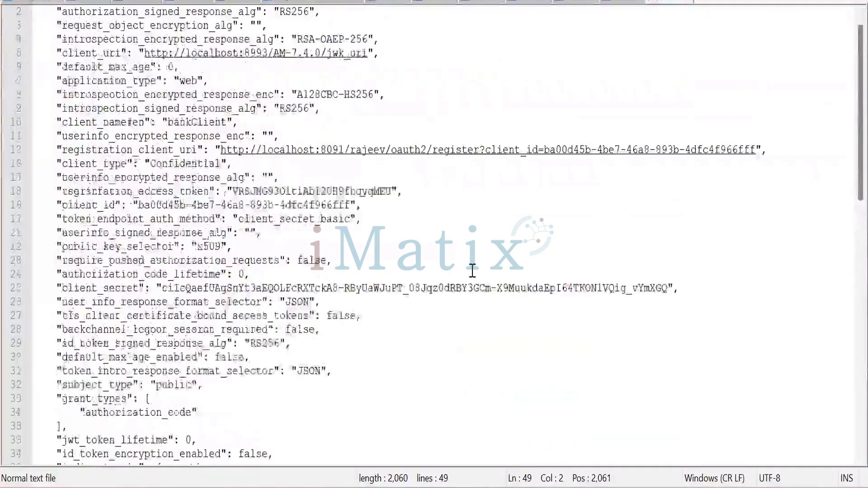
scroll(473, 270, up, 1)
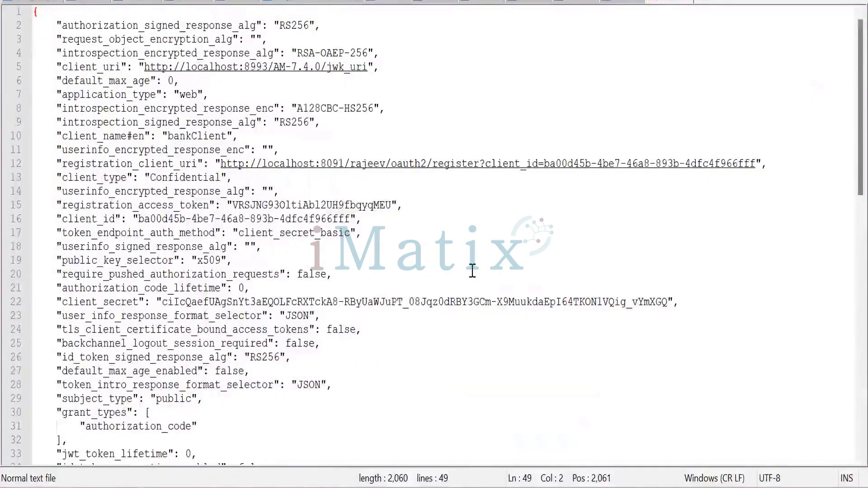
scroll(472, 270, down, 6)
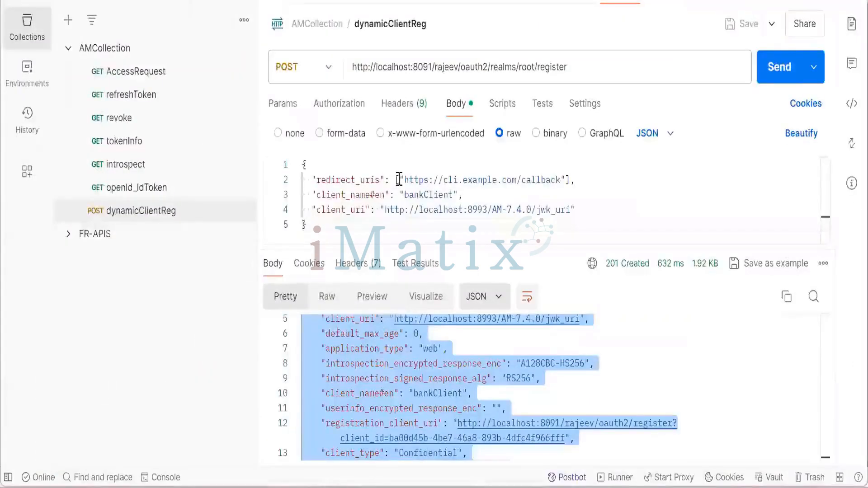
drag(398, 179, 561, 177)
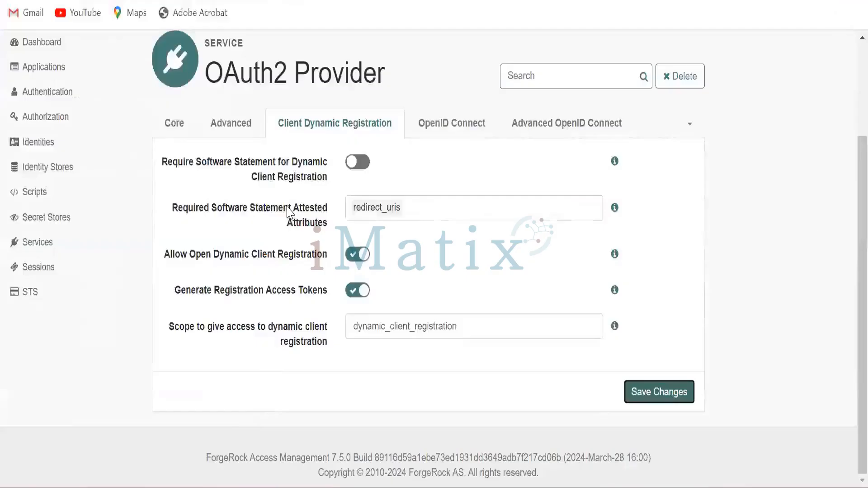
In the AM console, open the newly registered client from the Top Level Realm's OAuth 2.0 clients.
click(52, 74)
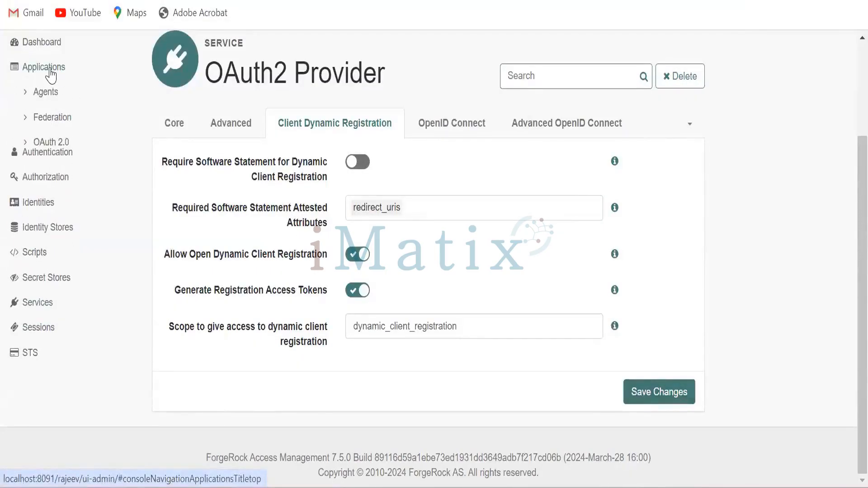
click(50, 142)
click(59, 172)
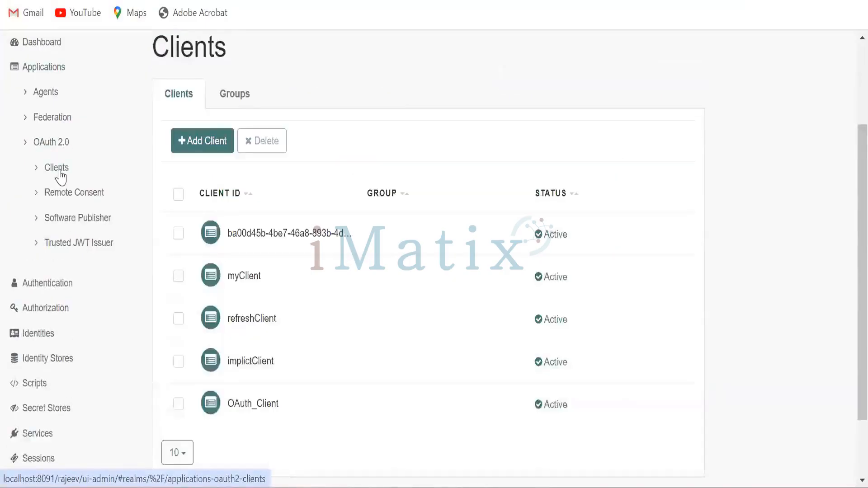
click(274, 245)
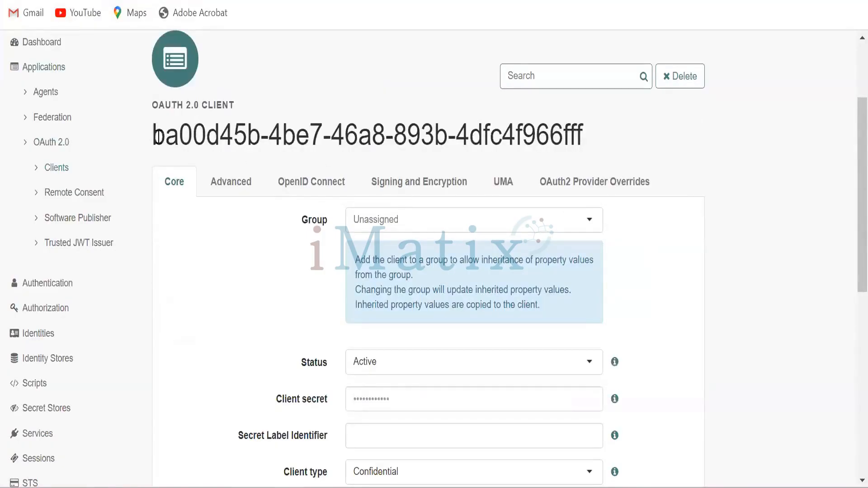
Examine the registered client's ID and its core settings, including the client type, redirection URIs, scopes and client name.
drag(155, 135, 582, 137)
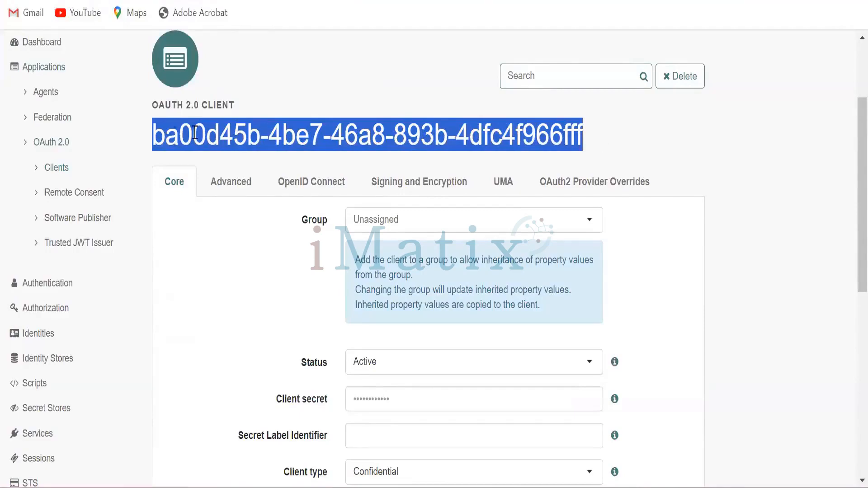
click(156, 136)
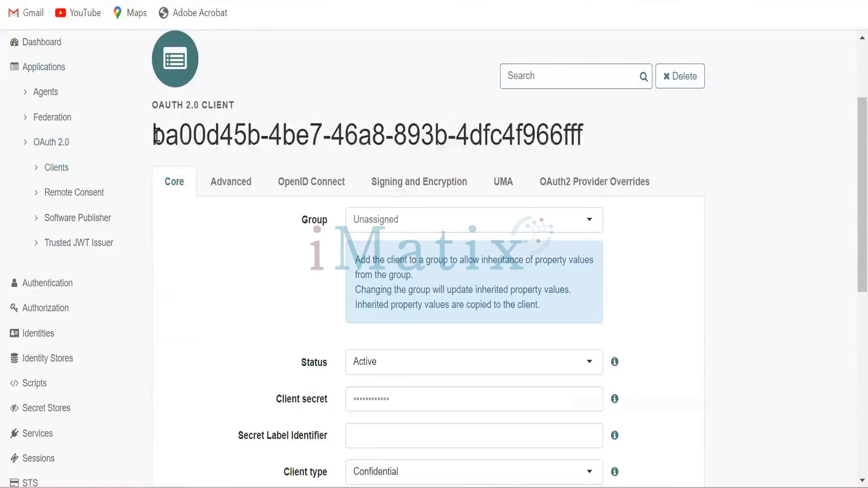
drag(156, 136, 585, 141)
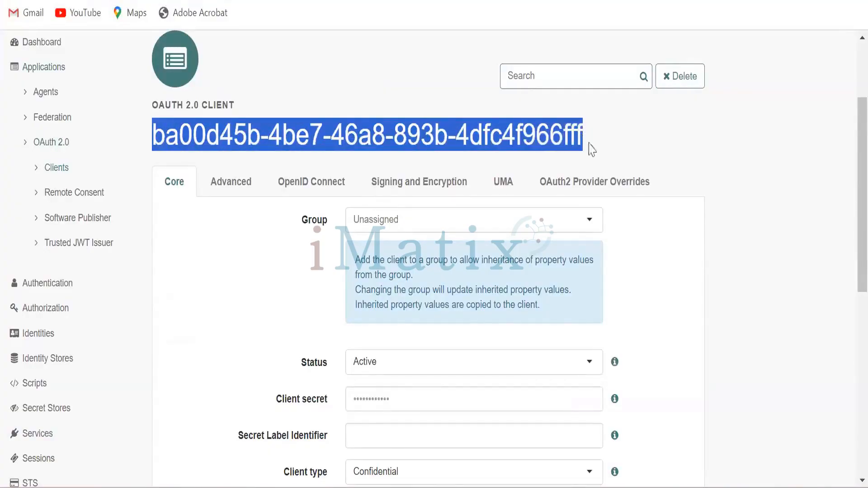
click(636, 143)
drag(589, 140, 147, 135)
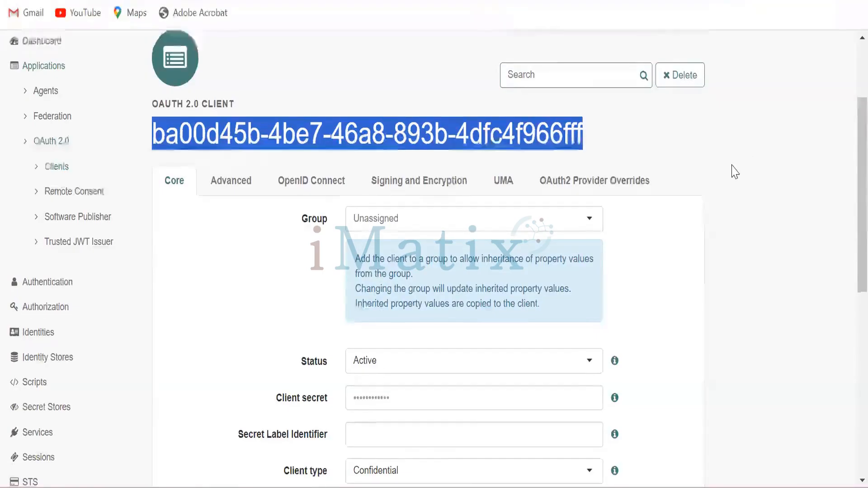
scroll(735, 172, down, 1)
scroll(735, 172, down, 8)
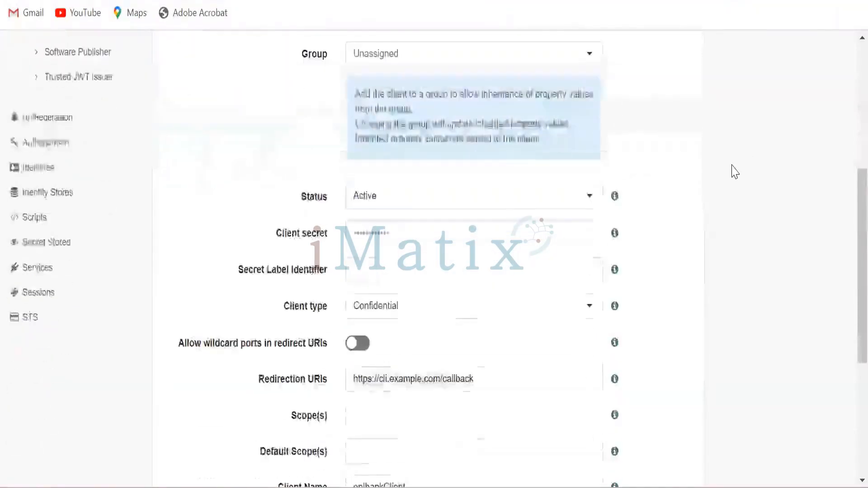
scroll(734, 171, down, 1)
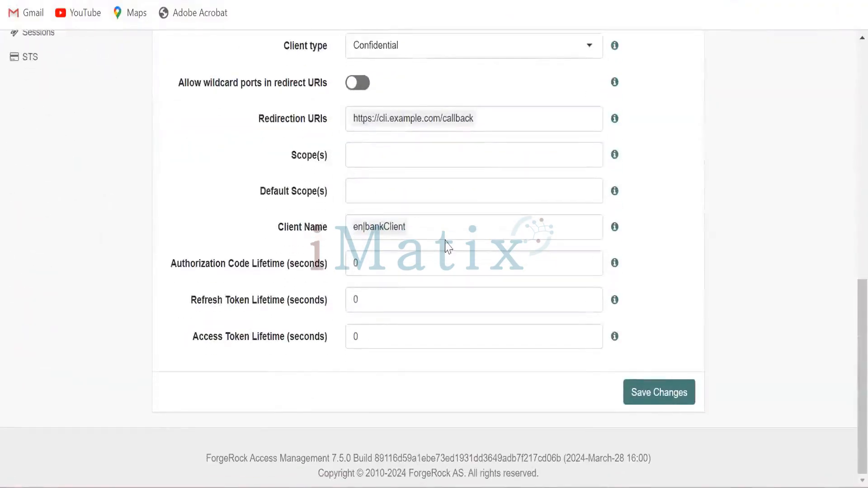
scroll(459, 213, up, 10)
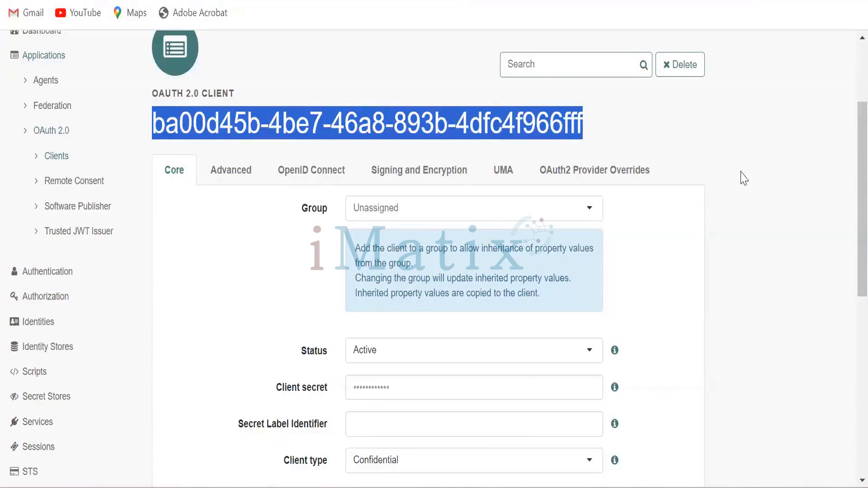
click(645, 113)
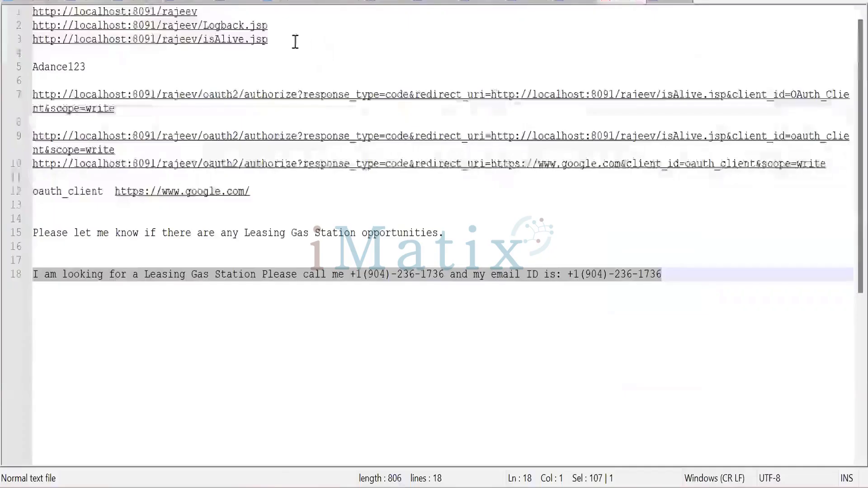
Copy the isAlive.jsp URL from the text editor notes and return to the dynamicClientReg request body in Postman.
click(267, 39)
drag(267, 40, 31, 50)
key(ctrl+c)
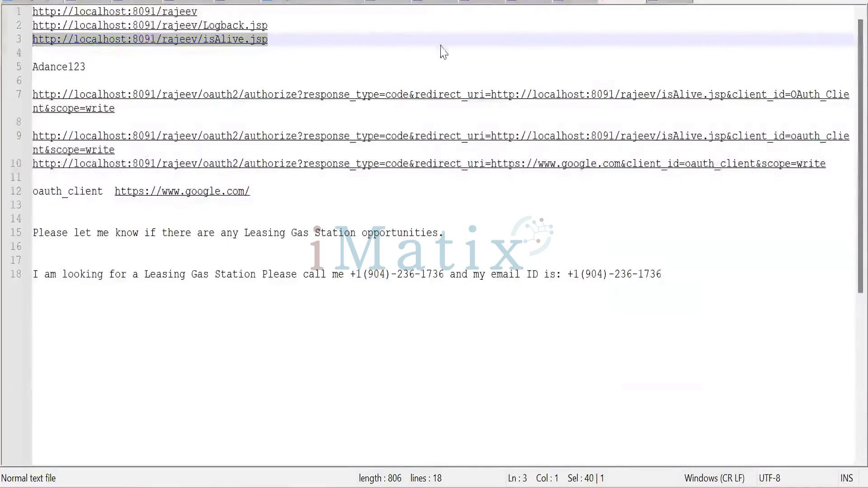
key(alt+Tab)
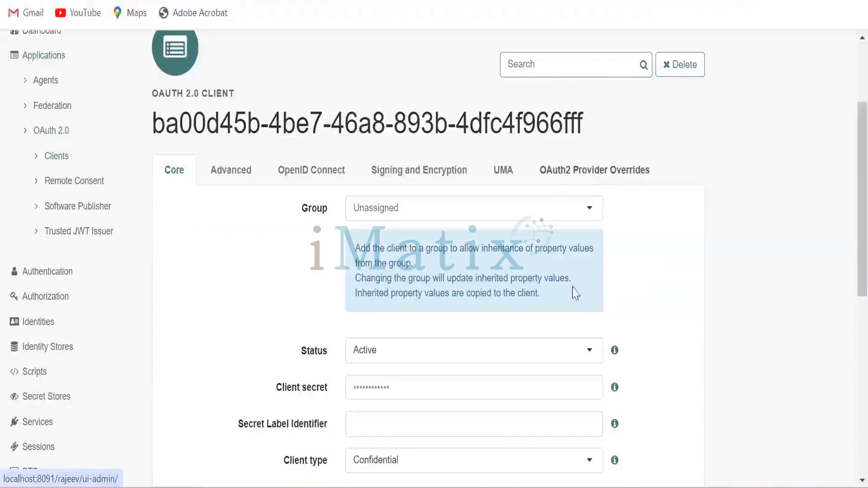
key(alt+Tab)
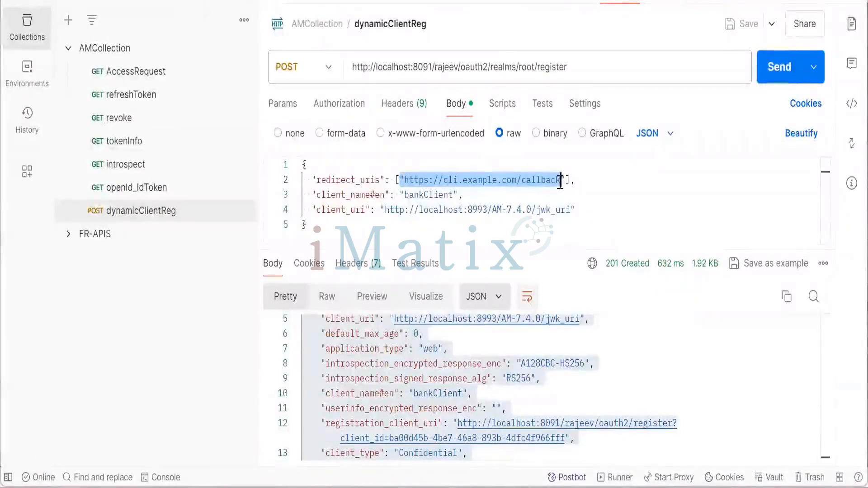
Replace the redirect_uris value in the request body with the copied isAlive.jsp URL.
key(BackSpace)
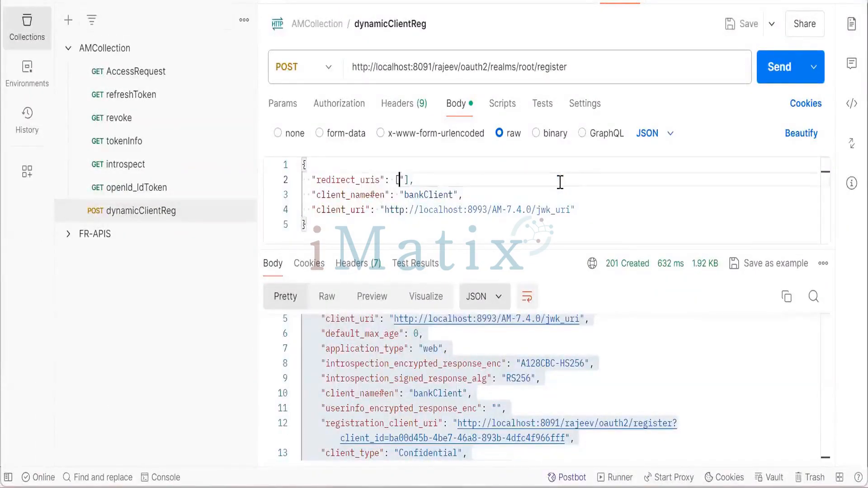
text(")
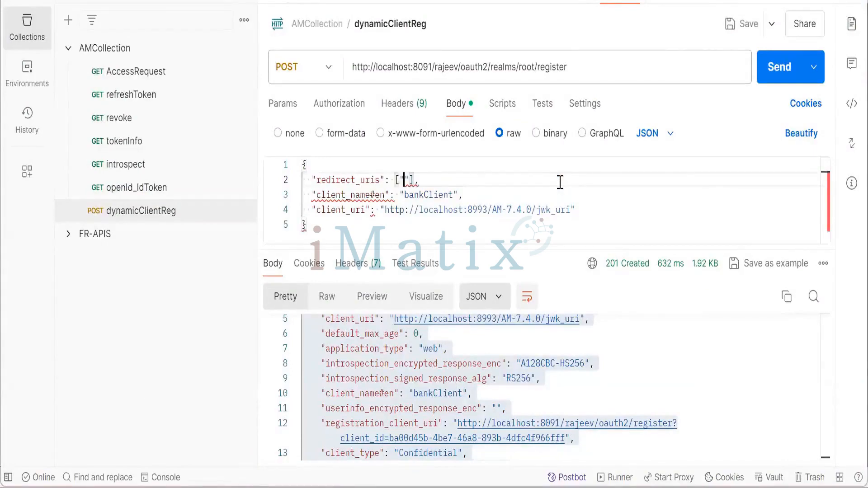
key(ctrl+v)
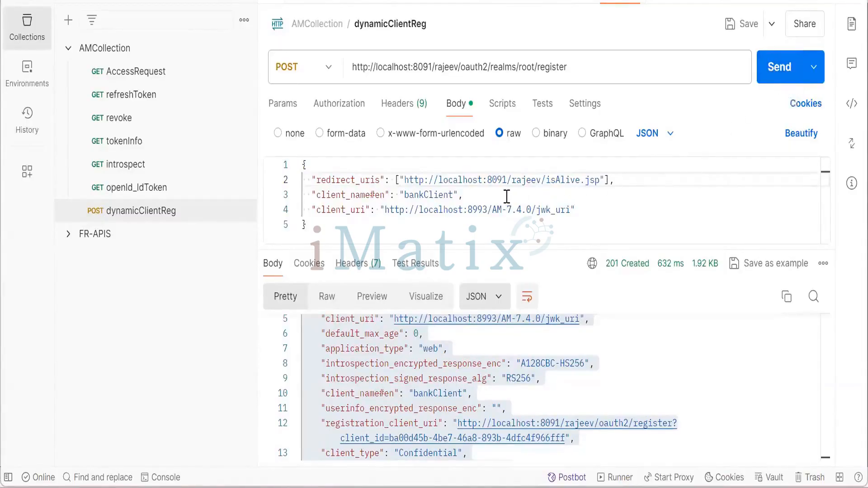
Change the client_name#en value in the request body to liveClient.
double_click(424, 195)
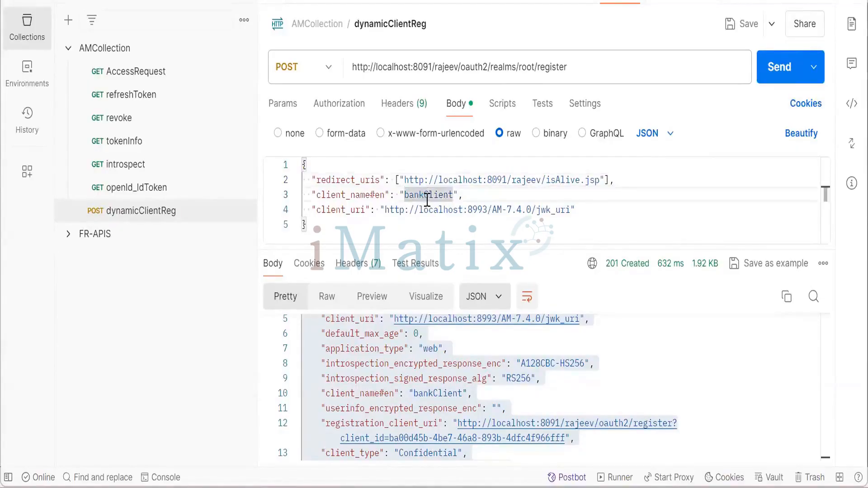
click(427, 199)
key(BackSpace)
key(BackSpace)
key(BackSpace)
key(BackSpace)
text(live)
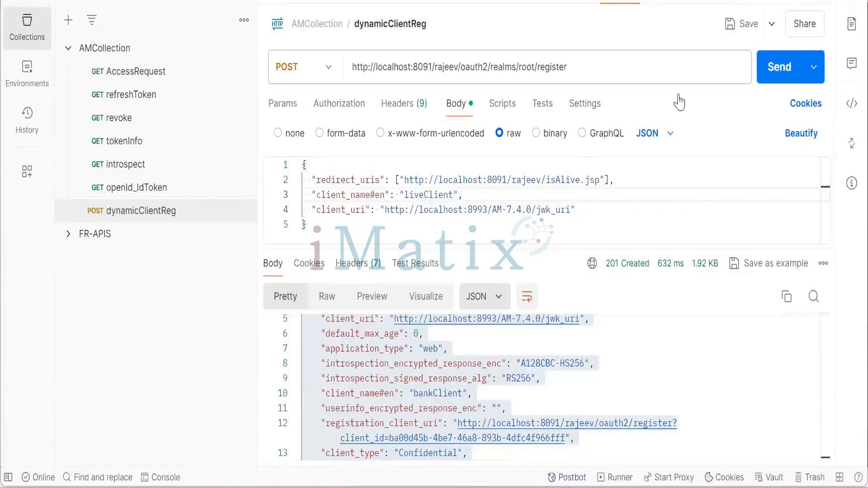
Send the dynamicClientReg request and review the response's client name, client ID and redirect URIs.
click(768, 71)
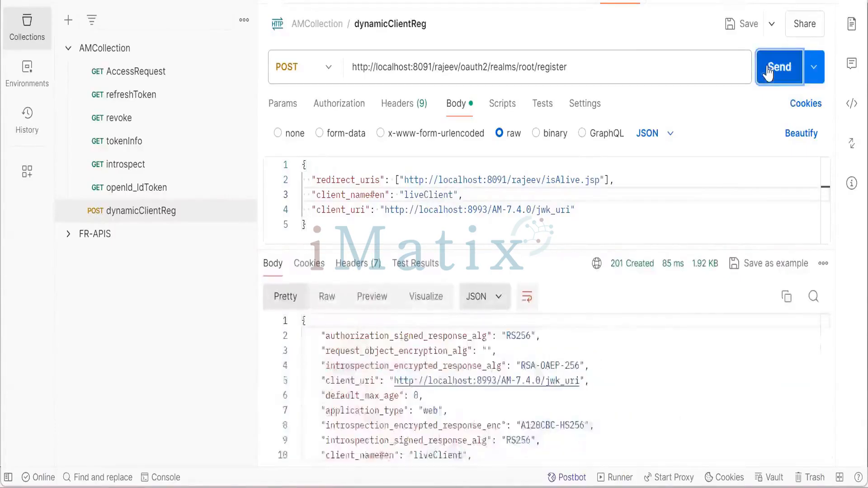
scroll(625, 360, down, 5)
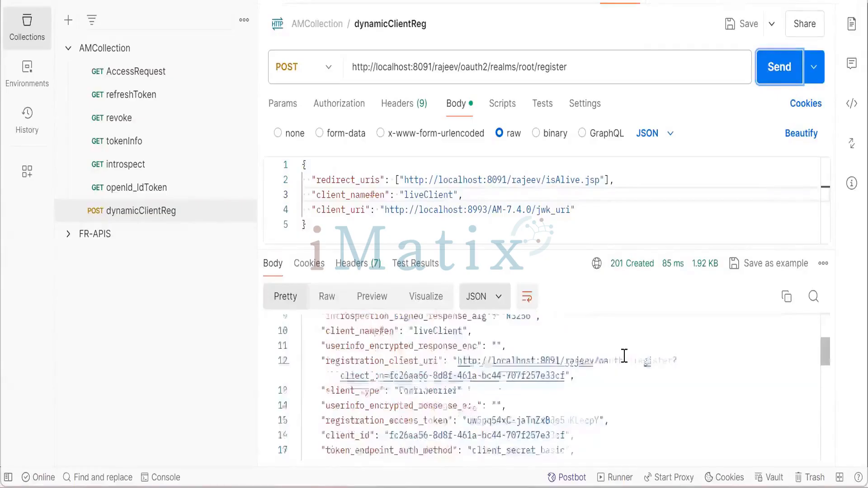
scroll(625, 356, down, 8)
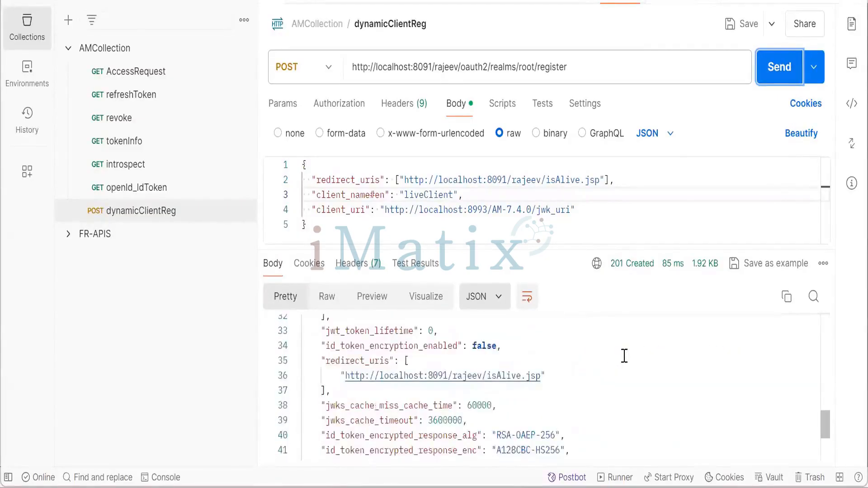
scroll(625, 356, down, 2)
scroll(622, 357, up, 9)
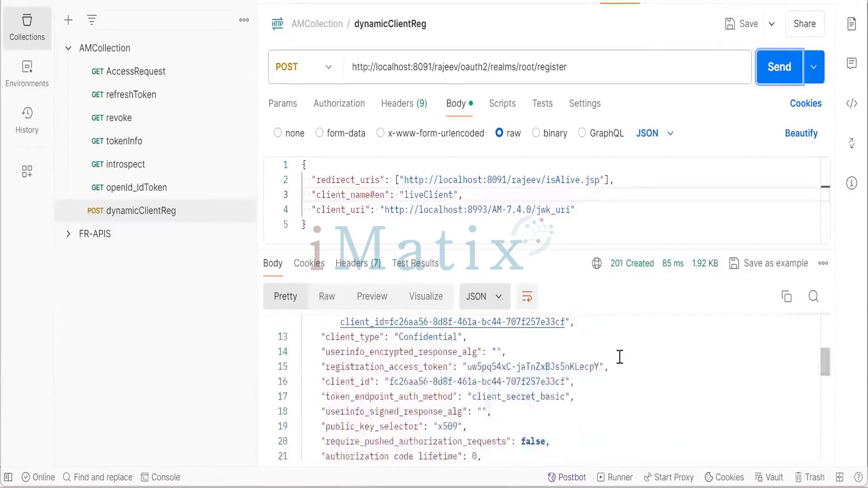
scroll(601, 362, up, 1)
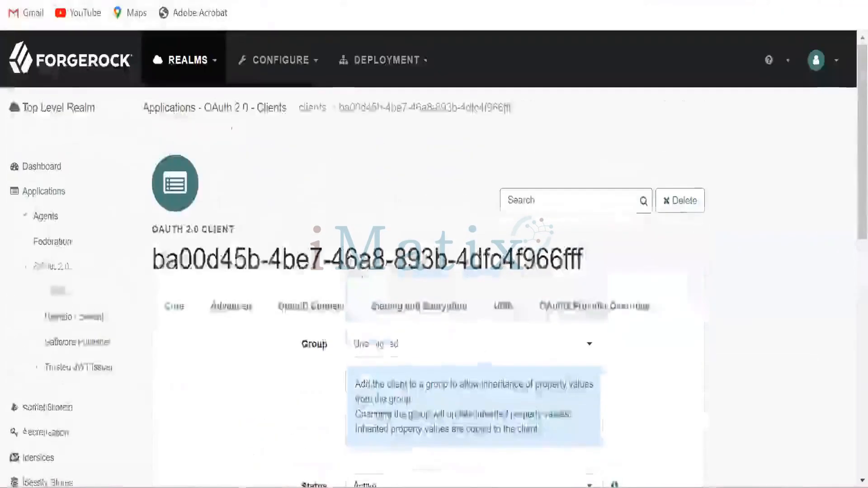
In the AM console, open the newly registered liveClient from the OAuth 2.0 clients, check its core settings, and return to the list.
click(270, 109)
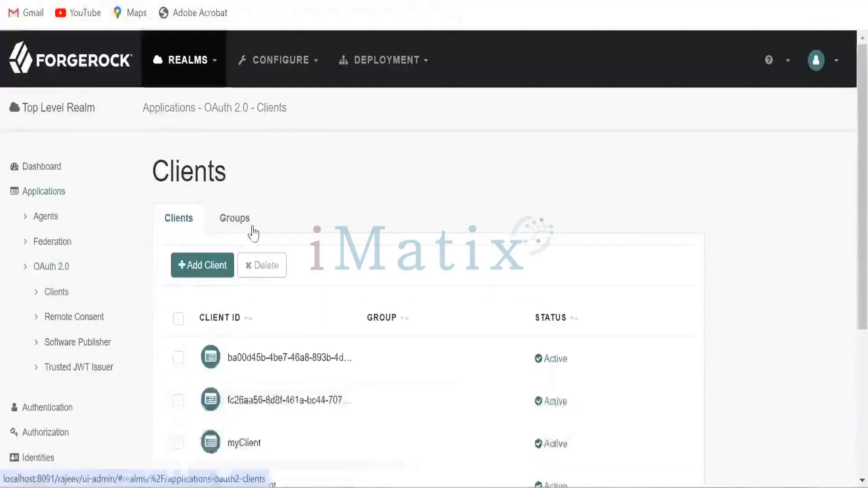
scroll(256, 226, down, 5)
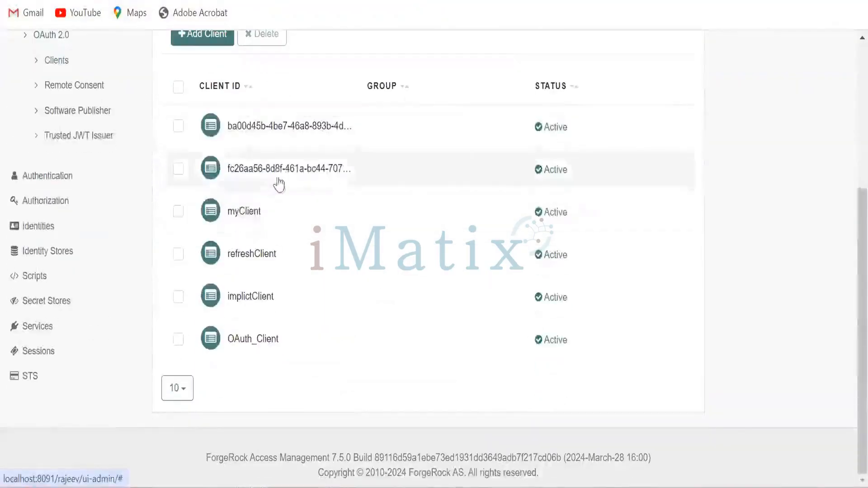
click(283, 169)
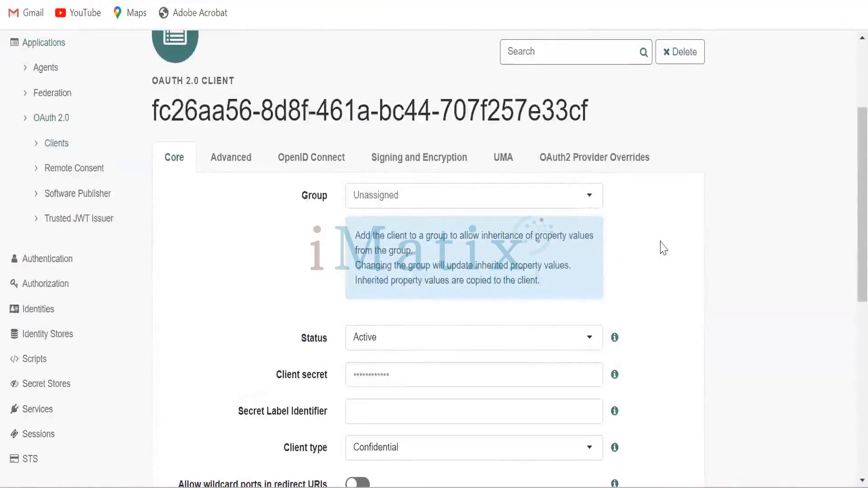
scroll(662, 246, down, 4)
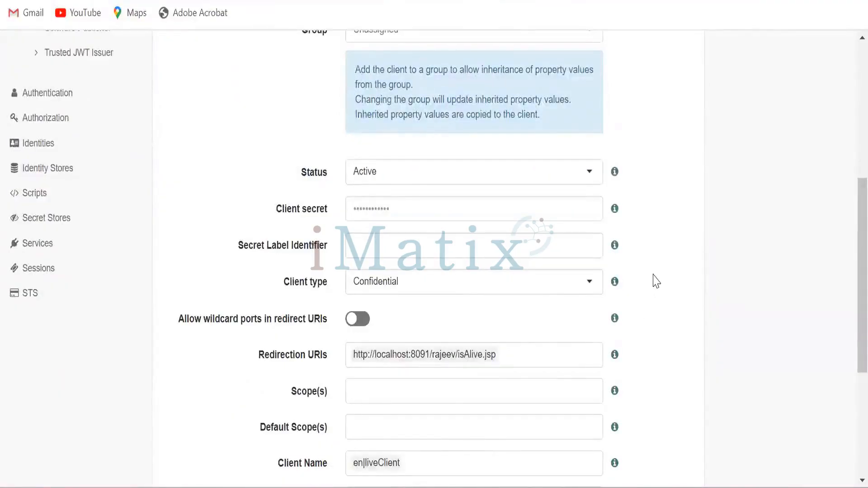
scroll(656, 280, up, 7)
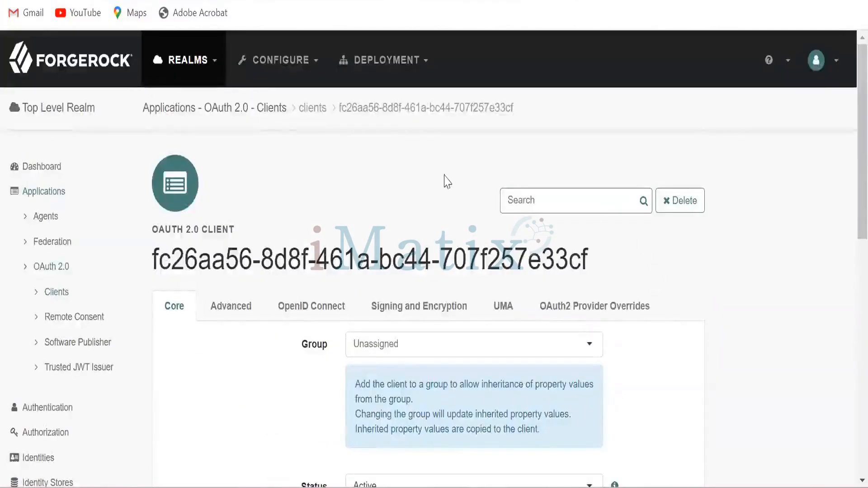
click(260, 111)
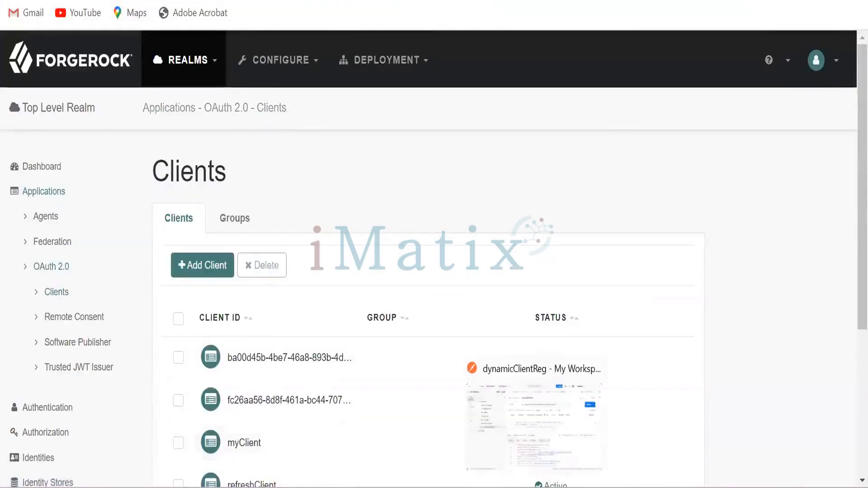
Copy the entire dynamicClientReg response from Postman, including its client secret and registration access token, and paste it into the text editor.
click(534, 487)
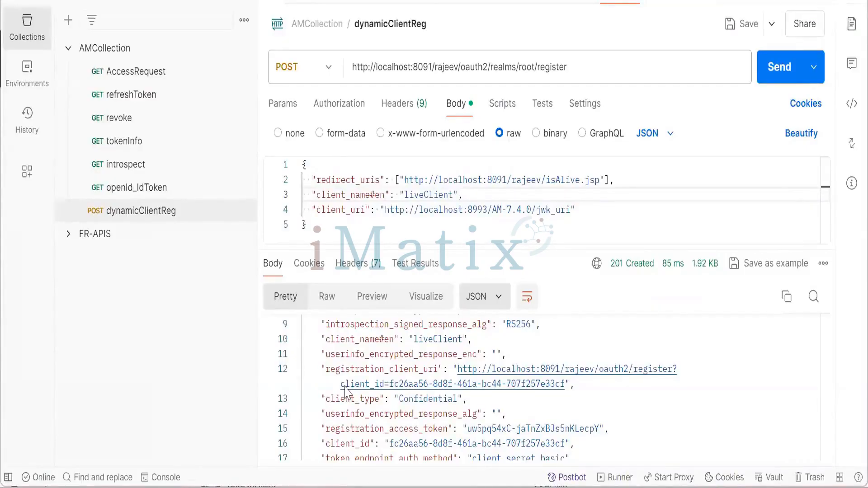
click(376, 370)
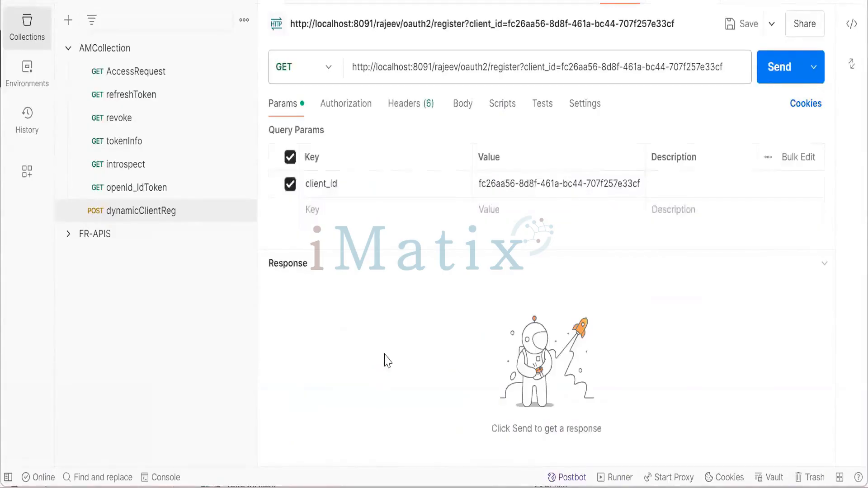
click(132, 214)
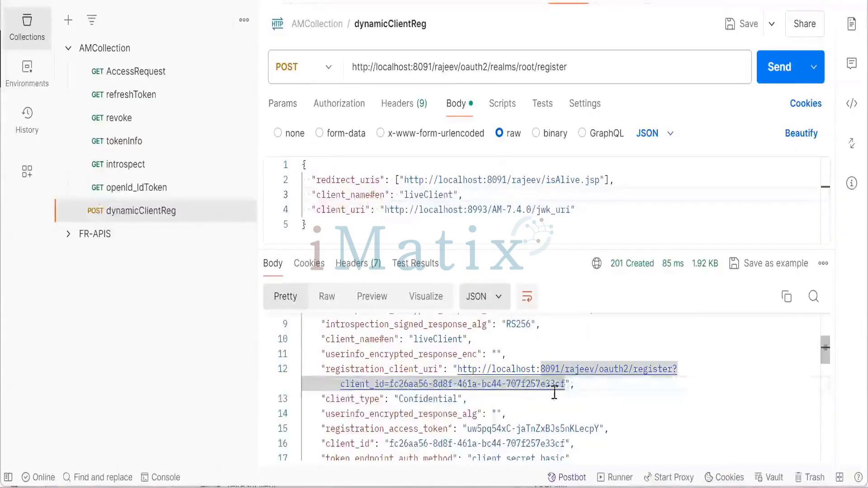
click(578, 387)
key(ctrl+a)
key(ctrl+c)
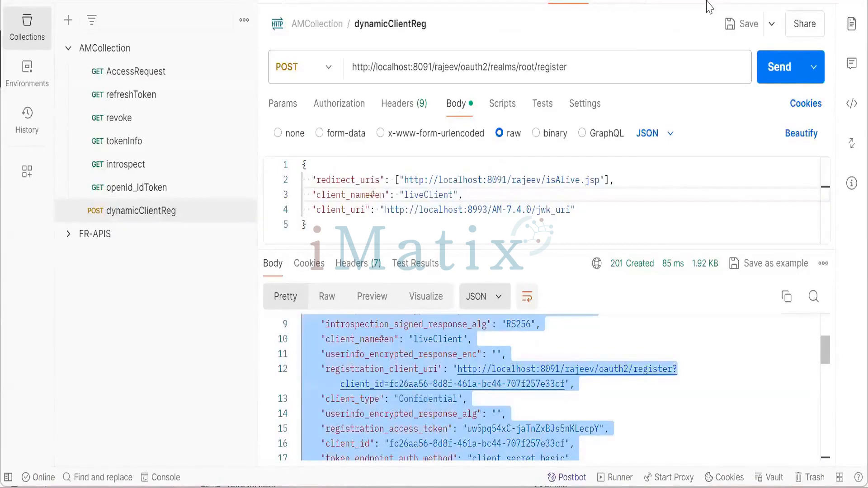
key(alt+Tab)
key(ctrl+v)
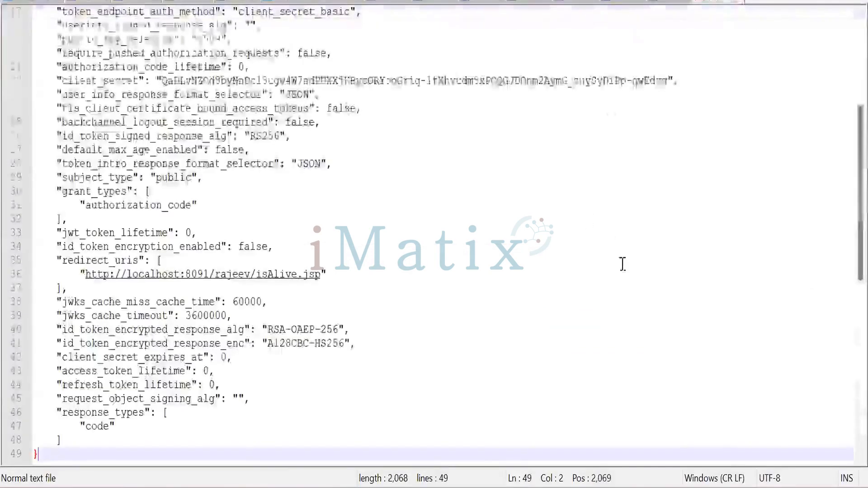
Examine the client_id and token_endpoint_auth_method entries in the pasted registration response.
scroll(644, 285, up, 2)
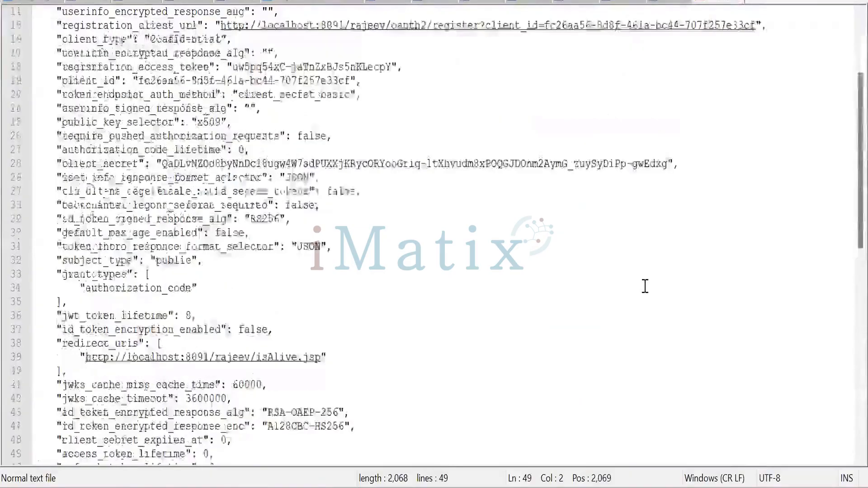
scroll(645, 286, up, 2)
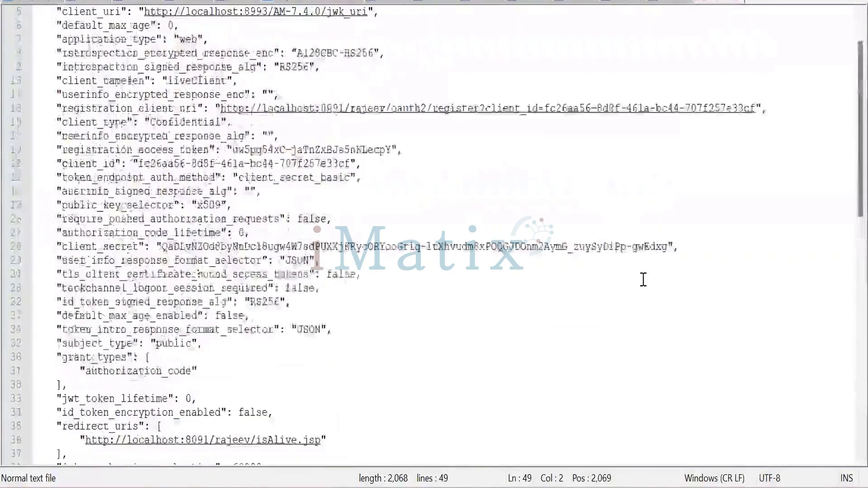
scroll(643, 280, up, 2)
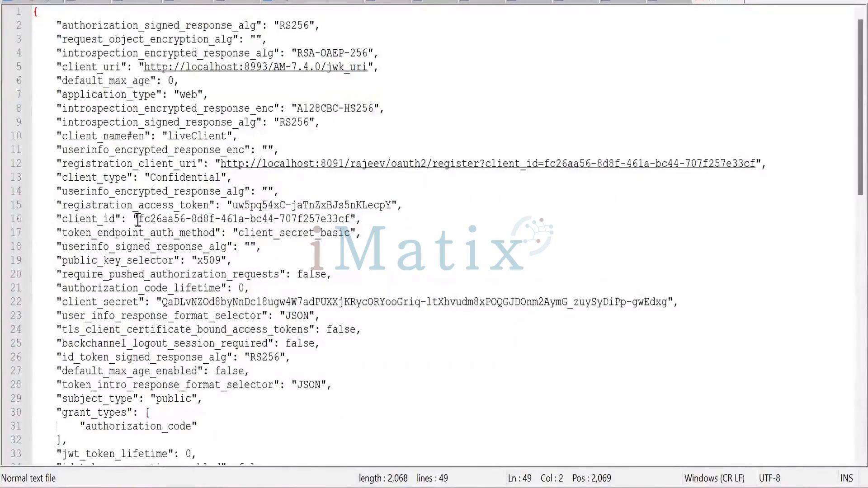
drag(137, 219, 351, 223)
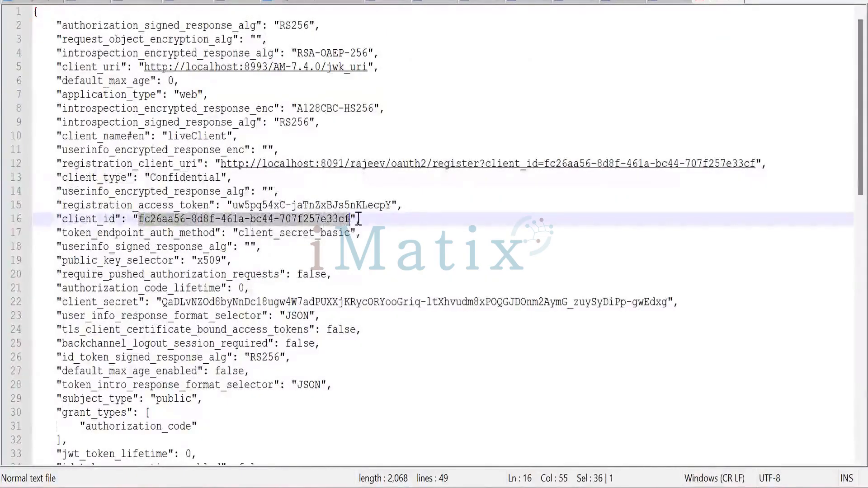
click(377, 219)
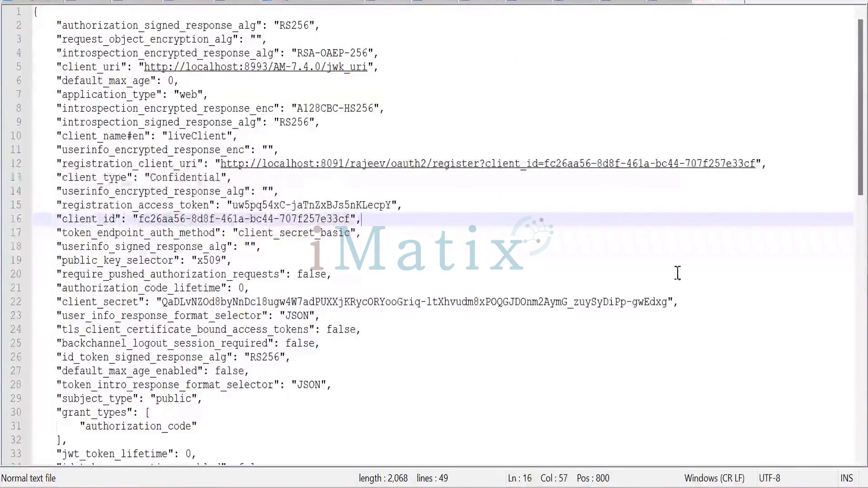
drag(238, 235, 351, 234)
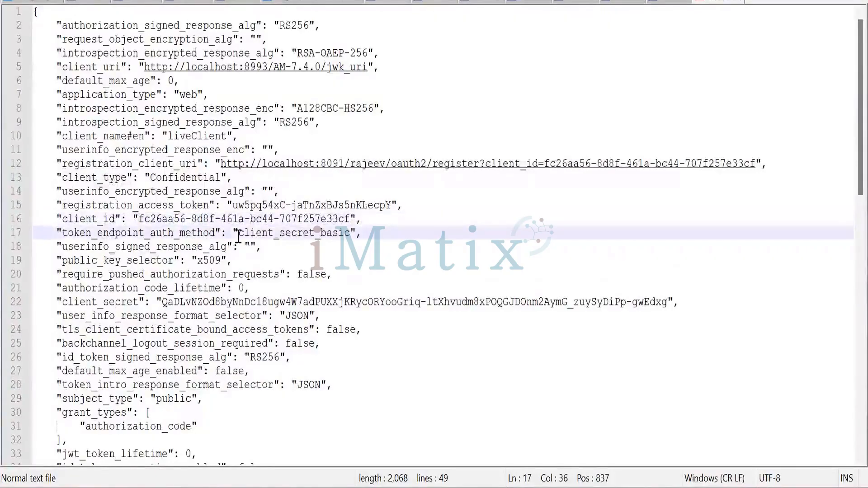
click(376, 233)
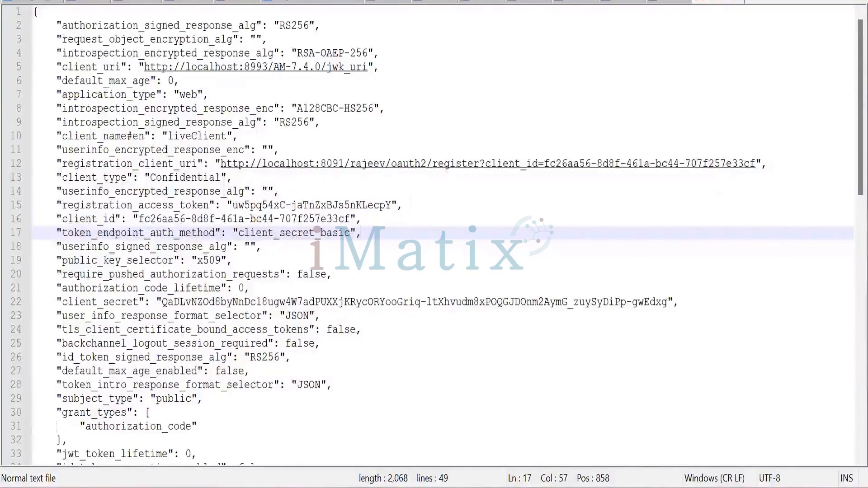
Switch to Postman and duplicate the dynamicClientReg request in AMCollection.
mouse_move(535, 487)
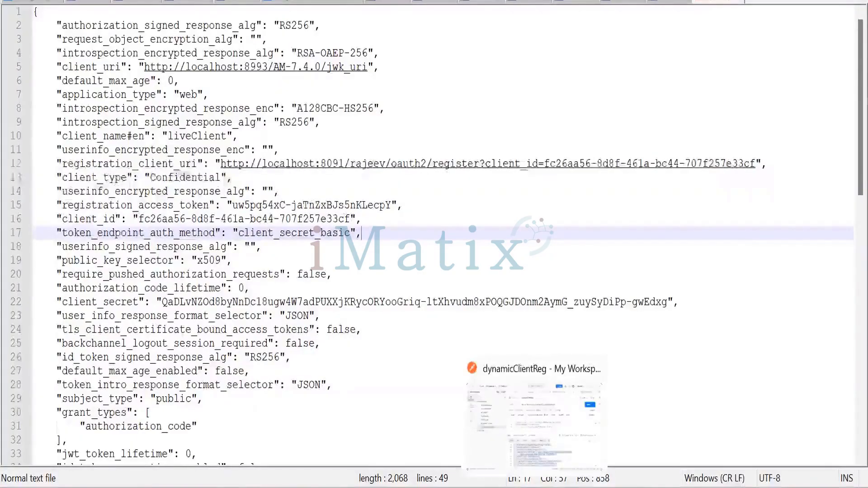
click(534, 425)
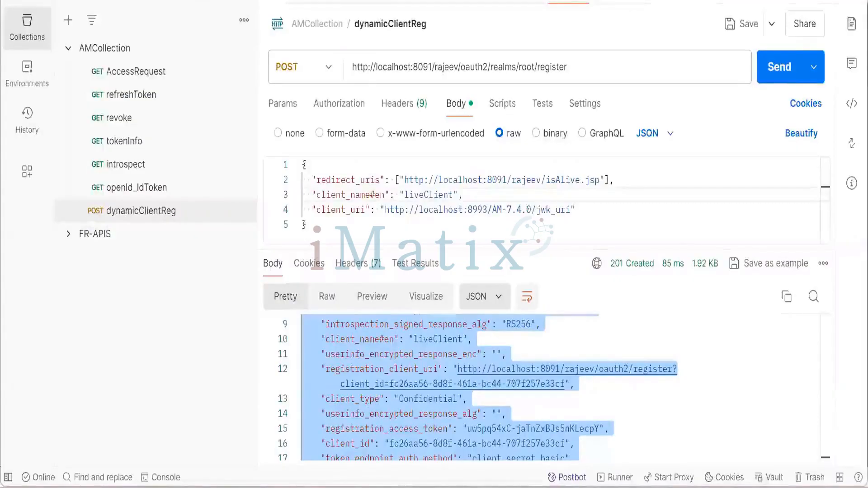
mouse_move(534, 487)
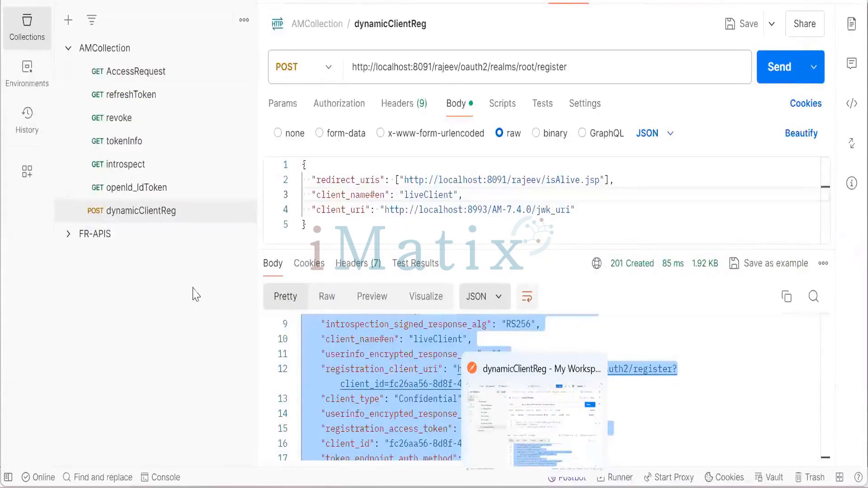
click(165, 212)
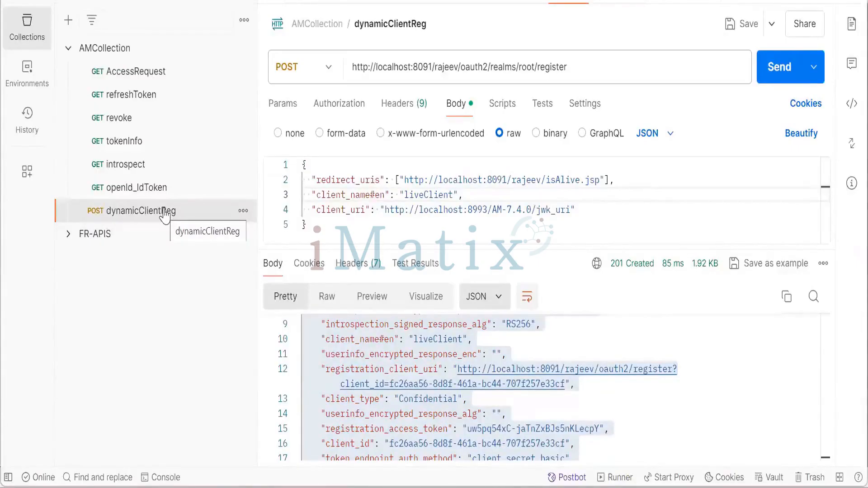
right_click(165, 216)
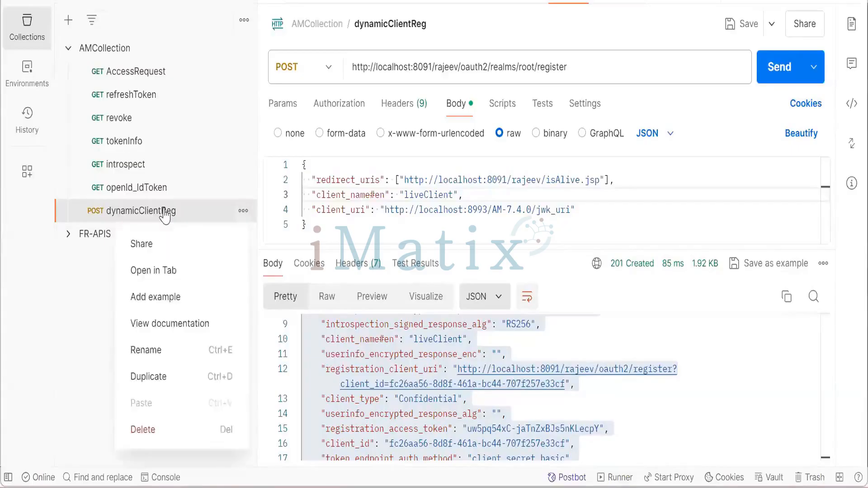
click(162, 377)
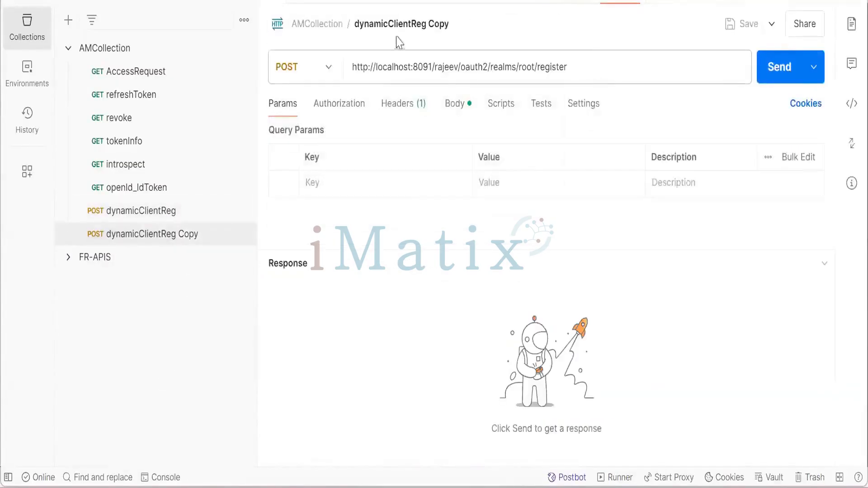
Rename the duplicated dynamicClientReg request as readClient.
click(404, 25)
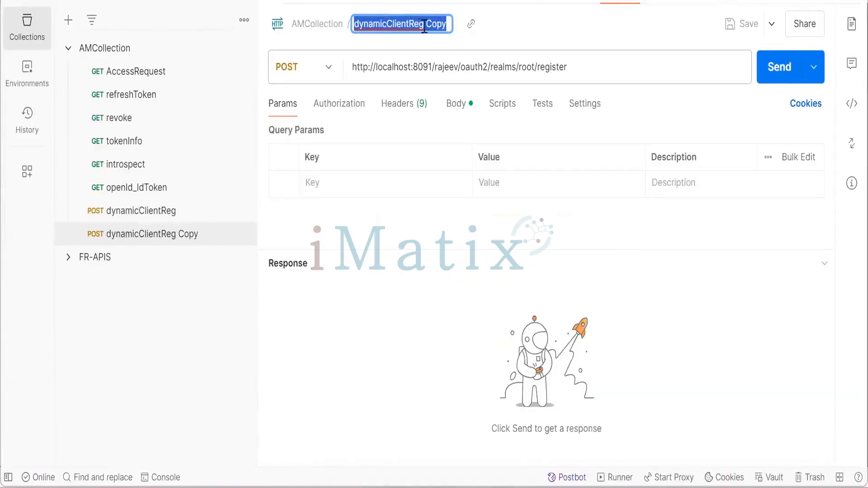
key(BackSpace)
text(re)
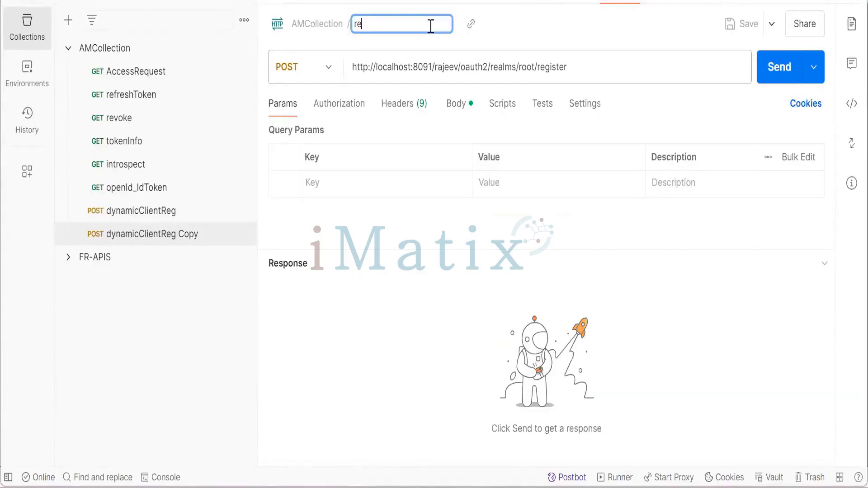
text(adClient)
click(185, 270)
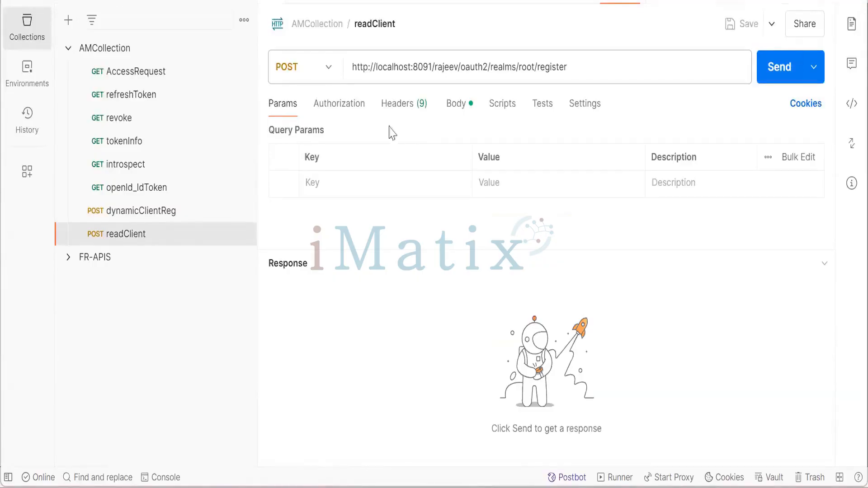
Set the readClient request's method to GET and append the query parameter ?client_id= to its register URL.
click(328, 68)
click(321, 111)
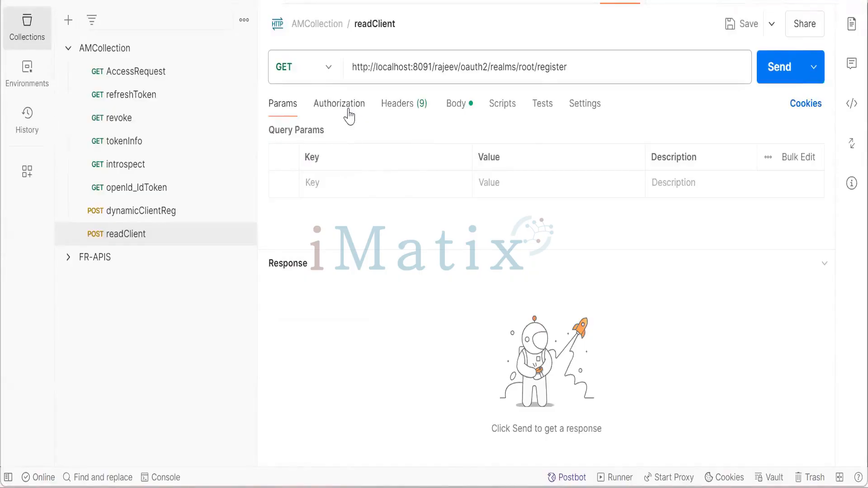
click(590, 68)
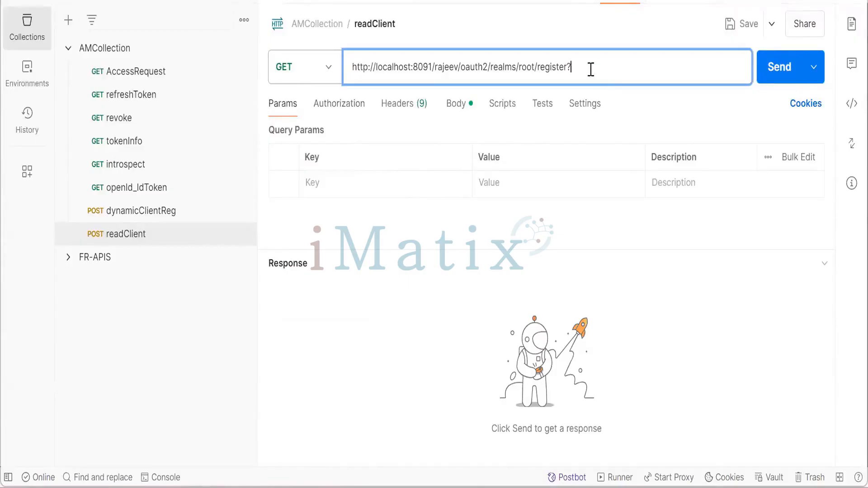
text(?cli)
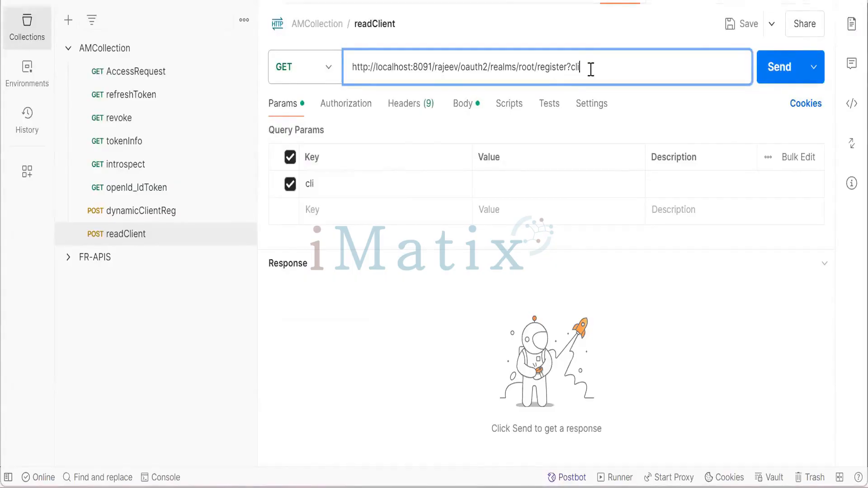
text(ent_id=)
Copy the client_id value from the registration response in the text editor and paste it into the readClient URL as the client_id parameter.
key(alt+Tab)
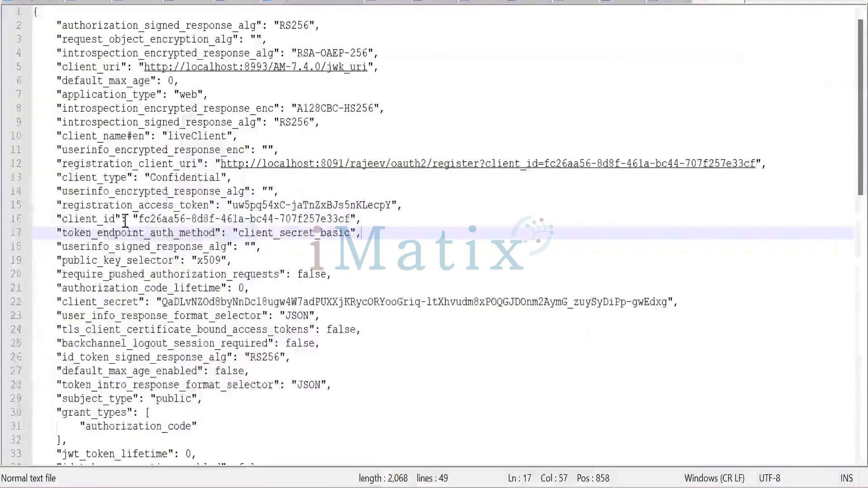
click(136, 219)
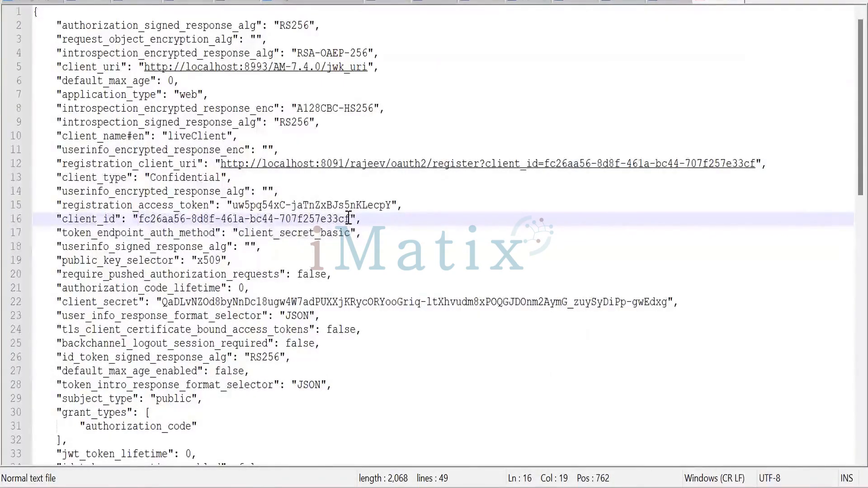
shift+click(348, 219)
key(ctrl+c)
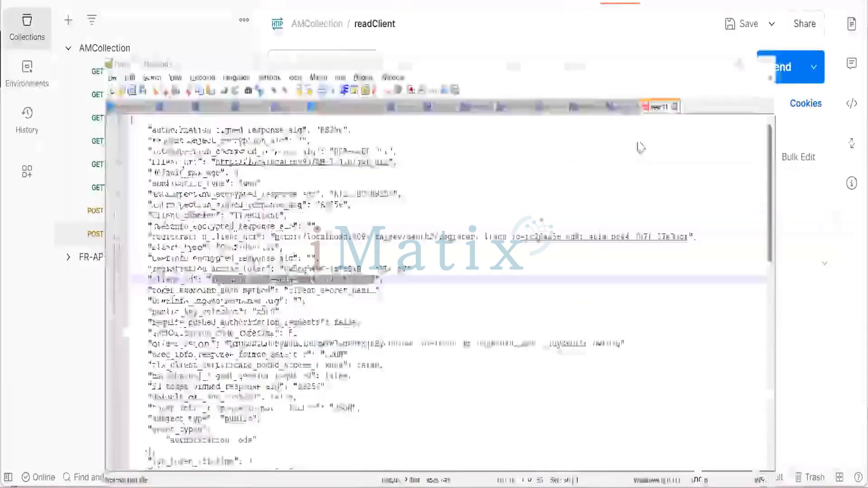
click(623, 66)
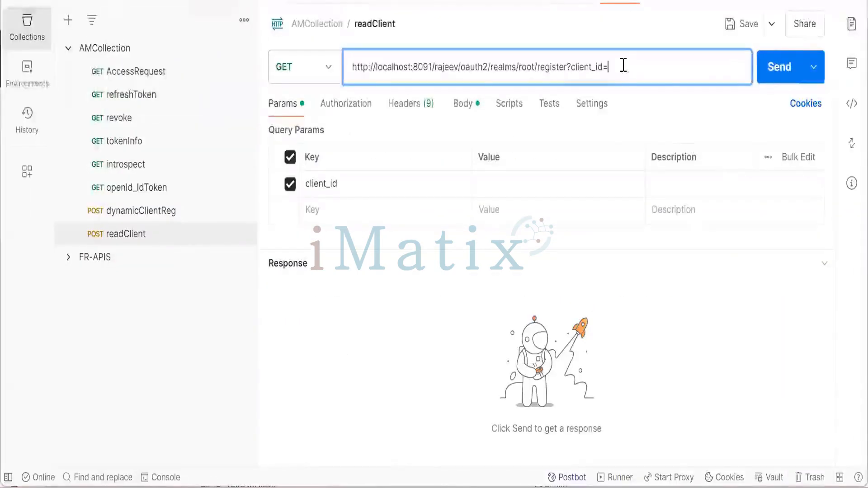
key(ctrl+v)
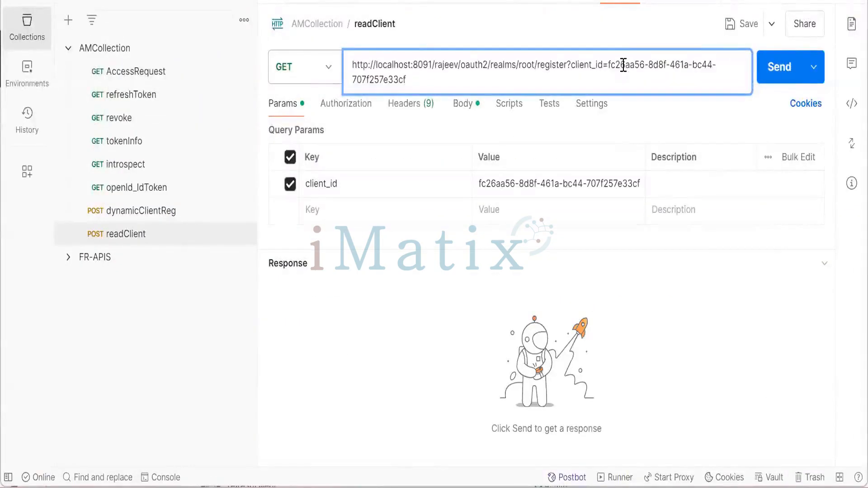
click(729, 125)
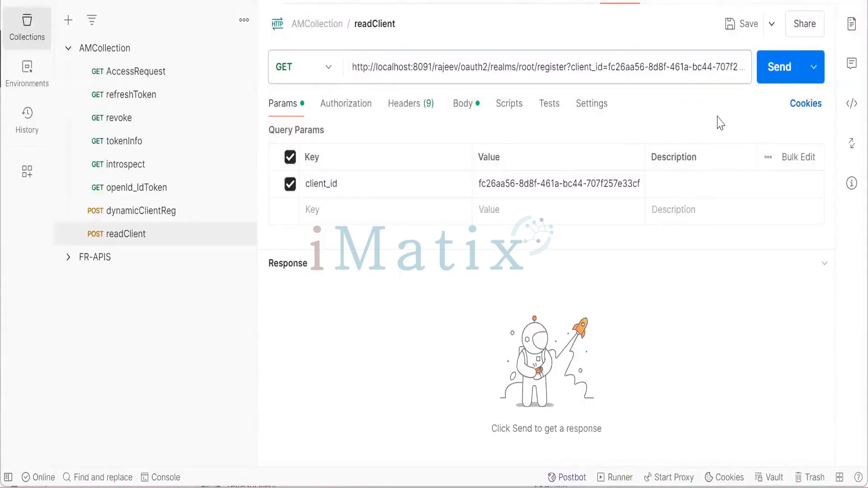
Replace the Content-Type header key of the readClient request with Authorization.
click(347, 109)
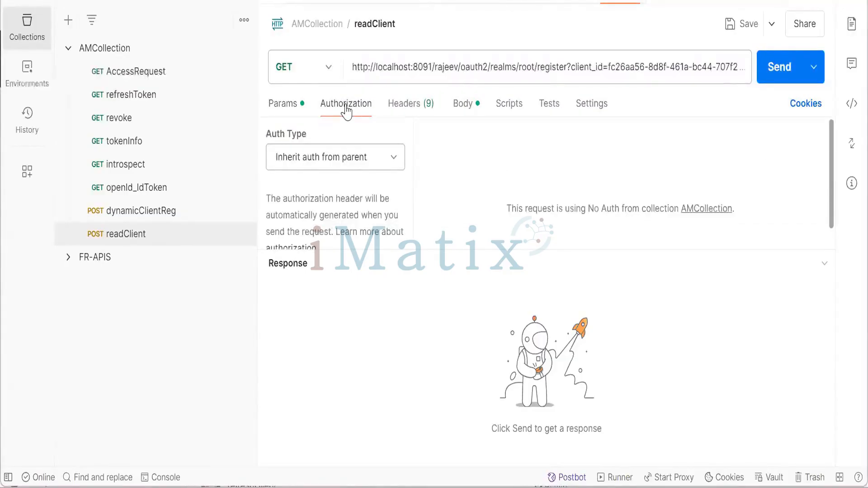
click(411, 111)
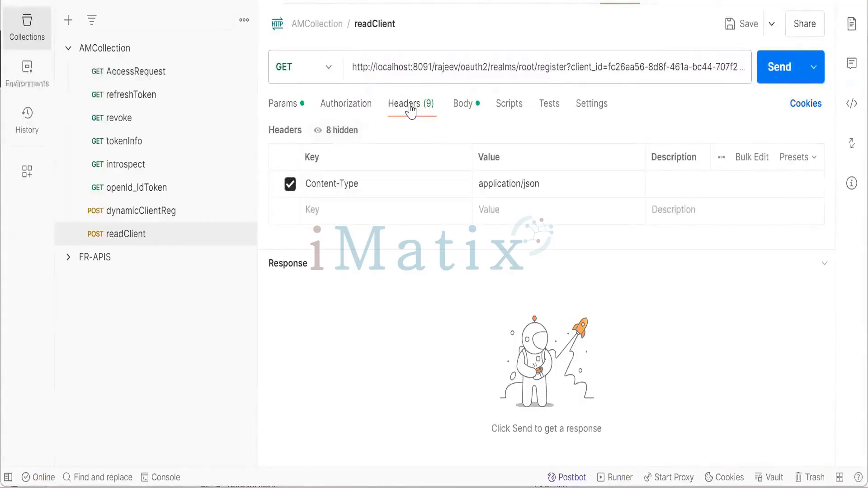
click(376, 180)
key(BackSpace)
key(BackSpace)
key(BackSpace)
key(BackSpace)
key(BackSpace)
key(BackSpace)
key(BackSpace)
key(BackSpace)
key(BackSpace)
key(BackSpace)
key(BackSpace)
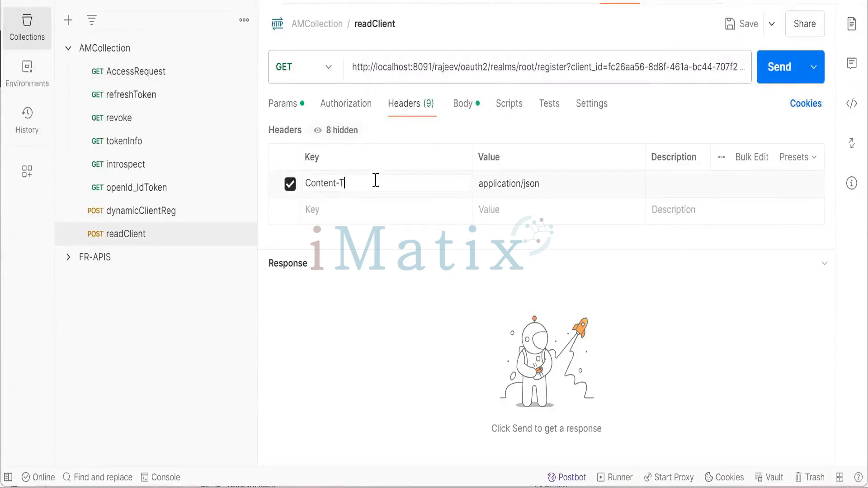
key(BackSpace)
text(aut)
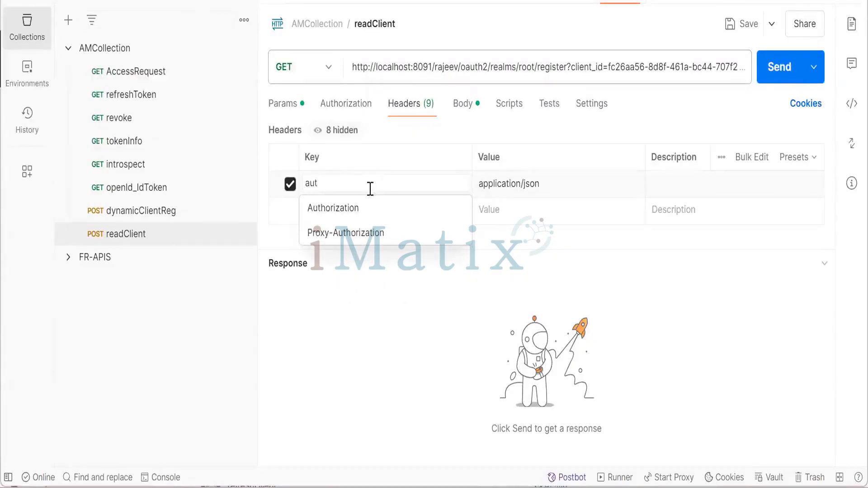
click(354, 209)
Replace the Authorization header's value with the prefix Bearer followed by a space.
click(546, 187)
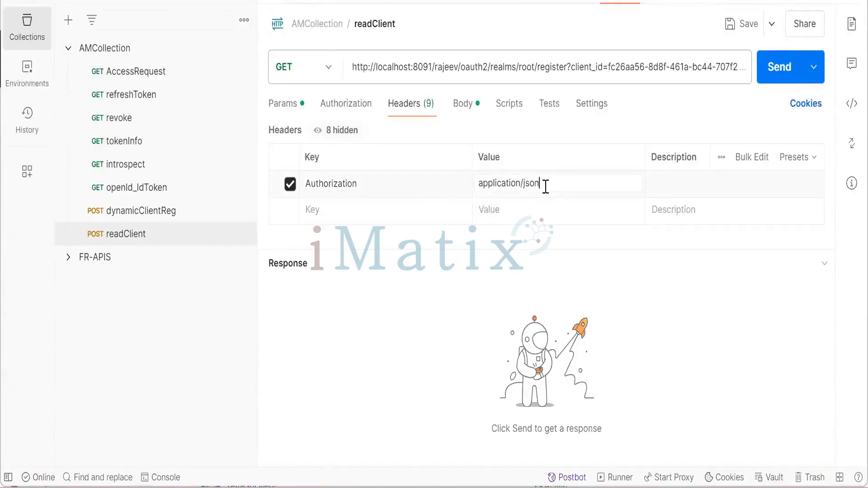
key(BackSpace)
key(BackSpace)
key(BackSpace)
key(BackSpace)
key(BackSpace)
key(BackSpace)
key(BackSpace)
key(BackSpace)
key(BackSpace)
key(BackSpace)
key(BackSpace)
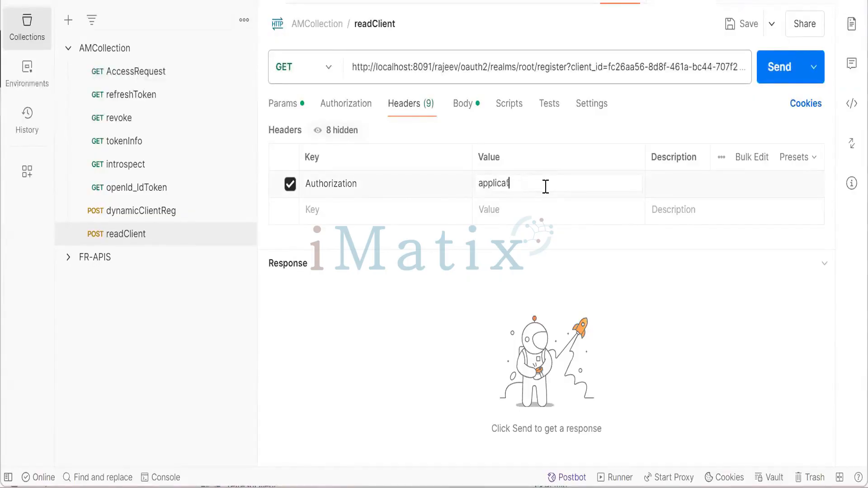
key(BackSpace)
key(BackSpace)
key(BackSpace)
key(BackSpace)
key(BackSpace)
text(be)
key(BackSpace)
key(BackSpace)
text(Bearer)
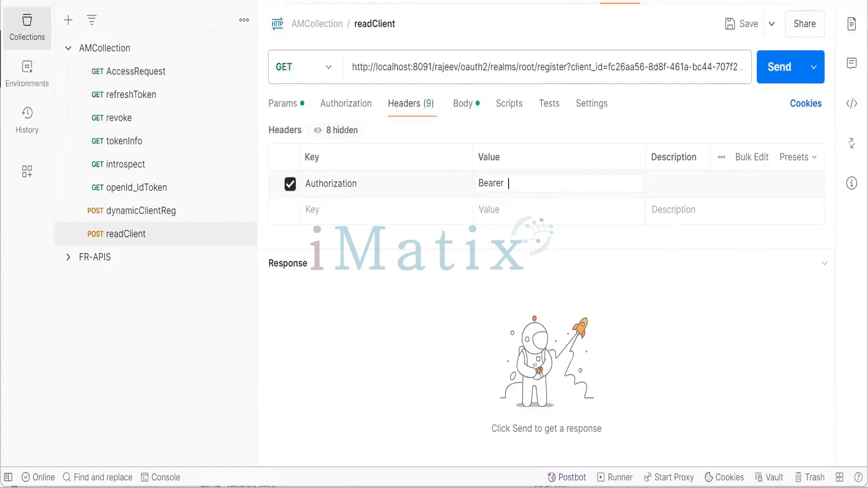
Copy the registration_access_token value from the text editor and paste it after Bearer in the readClient Authorization header.
click(504, 486)
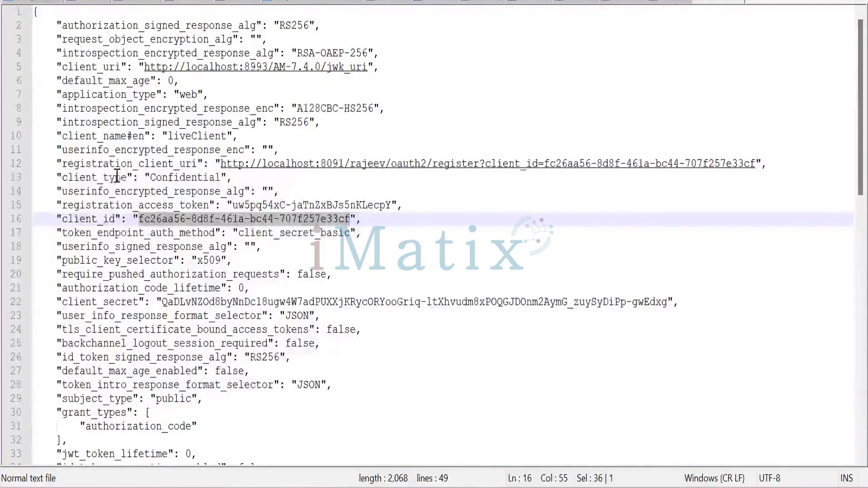
click(98, 206)
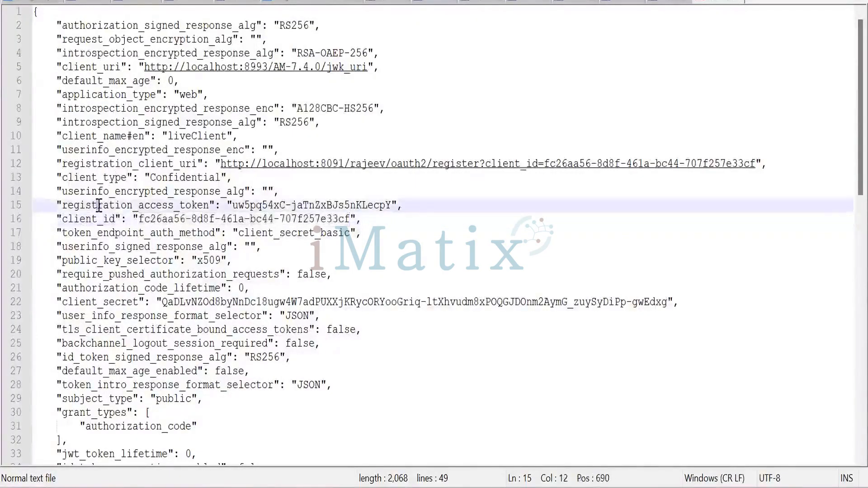
click(224, 206)
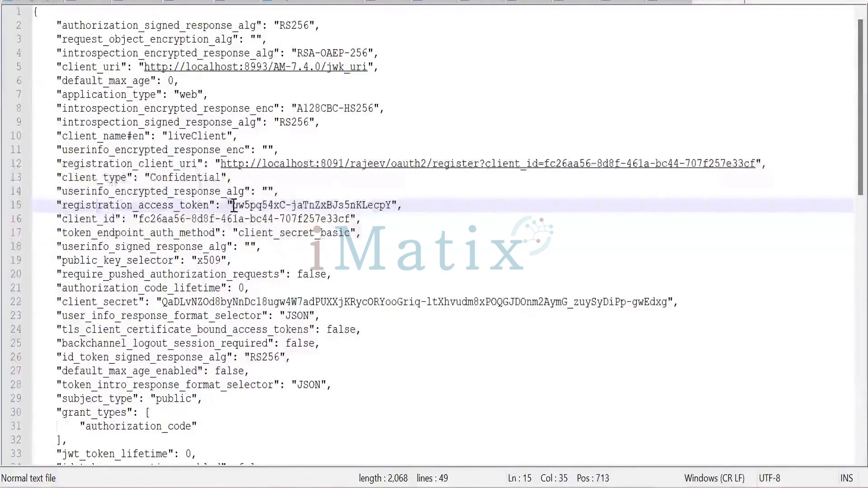
shift+click(392, 206)
key(ctrl+c)
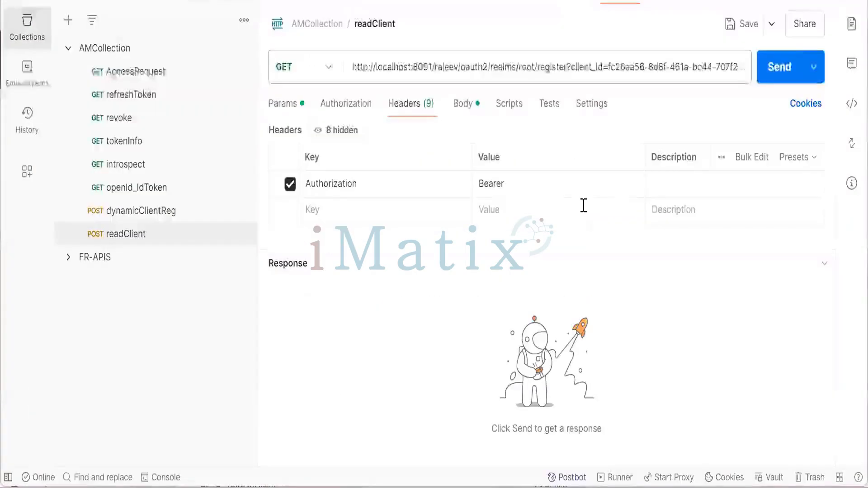
click(534, 181)
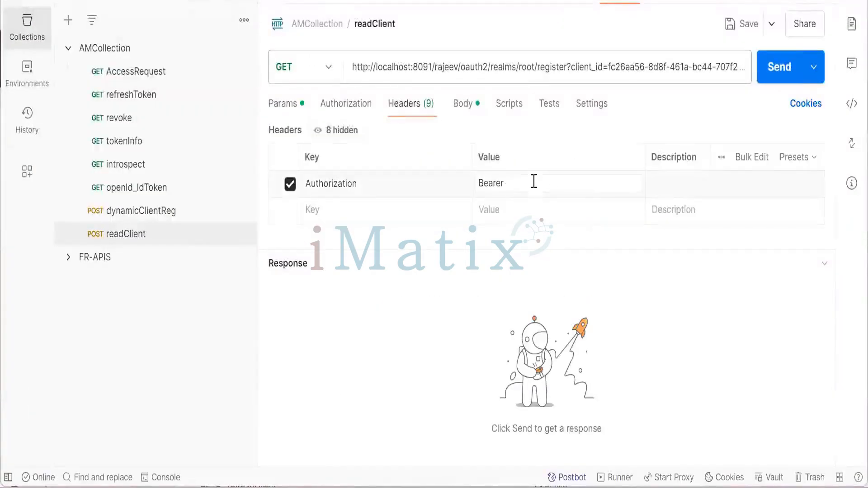
key(ctrl+v)
click(547, 210)
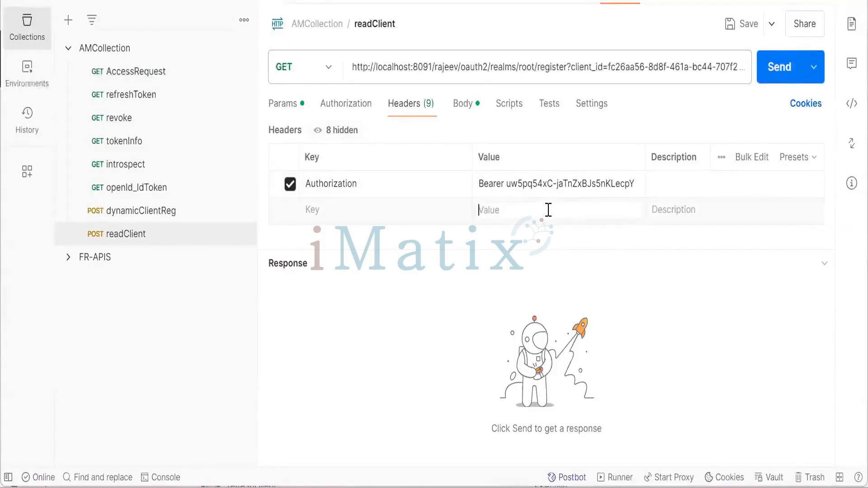
Send the readClient request and review the client type and client name in the response.
click(771, 68)
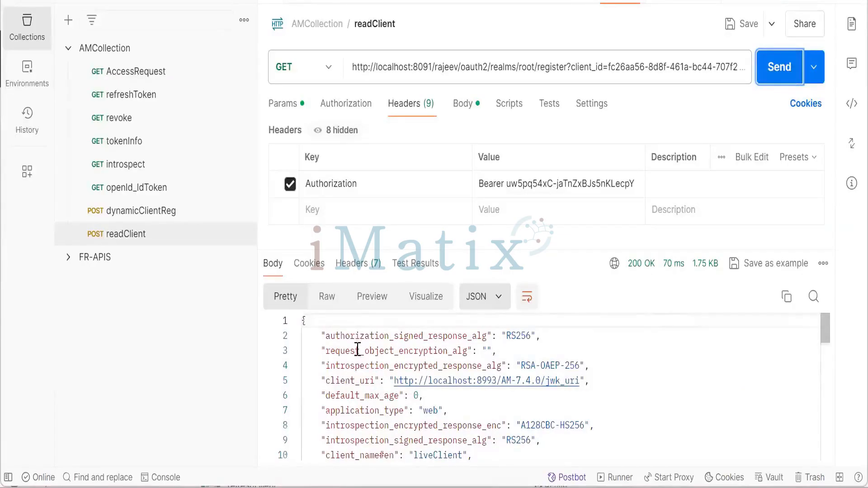
scroll(359, 348, down, 3)
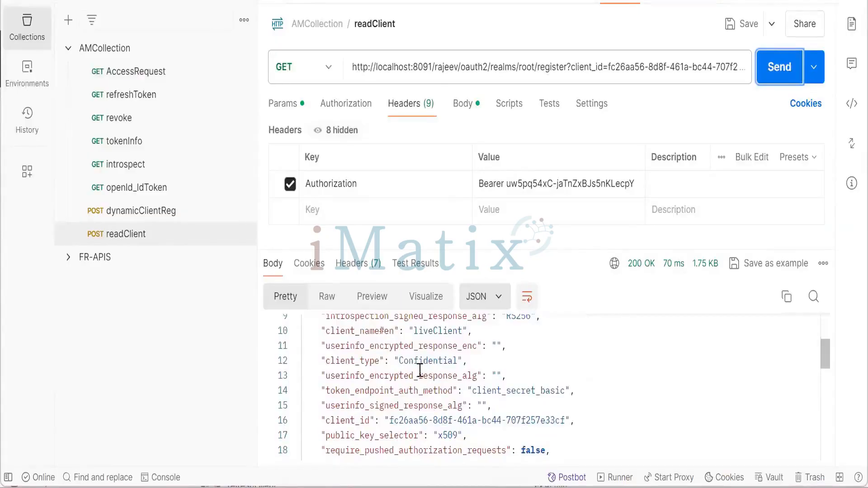
click(360, 360)
double_click(360, 361)
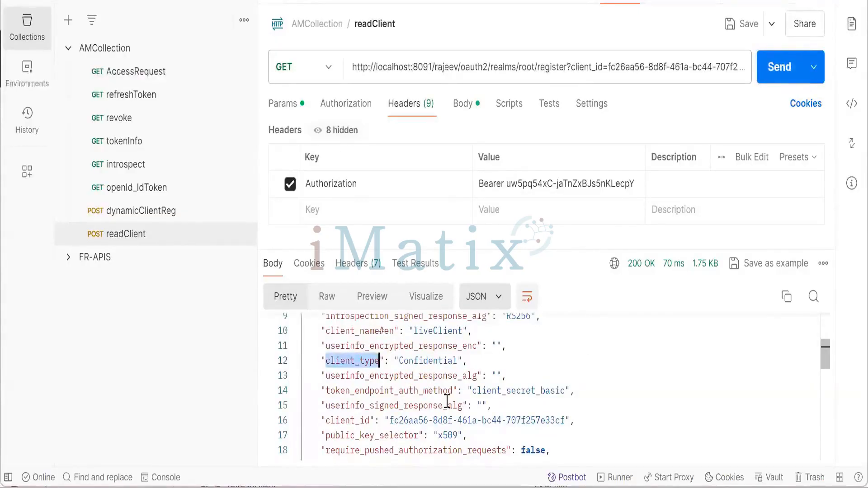
double_click(438, 331)
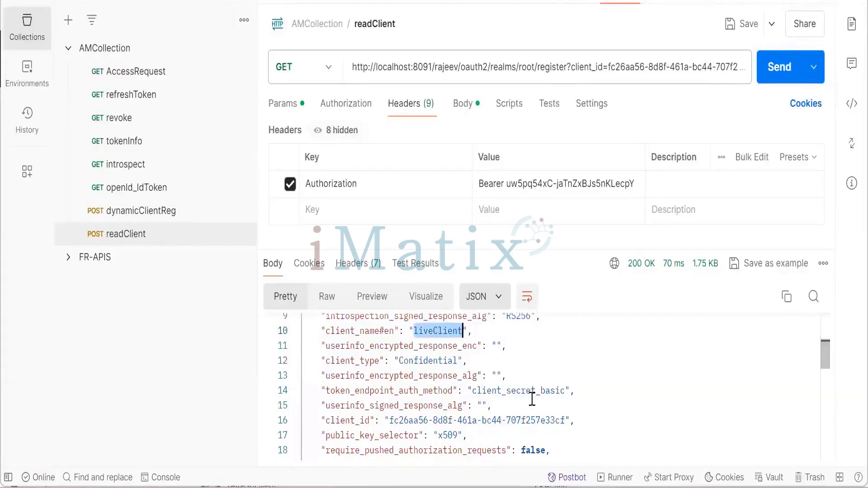
Switch to the ForgeRock AM console and open the OAuth 2.0 client whose ID begins with fc26aa56.
scroll(564, 395, up, 2)
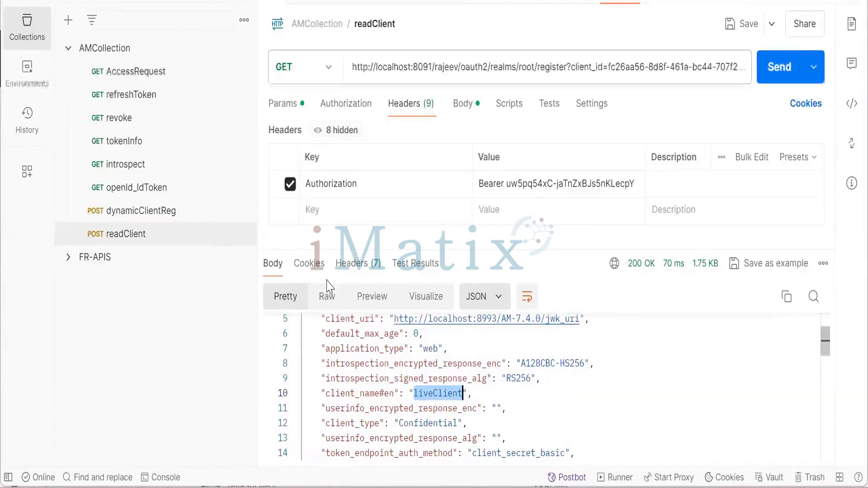
key(alt+Tab)
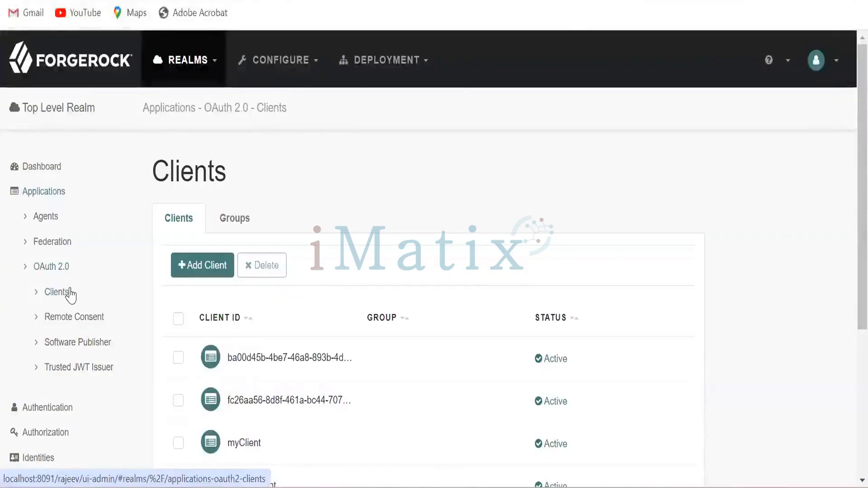
scroll(420, 273, down, 2)
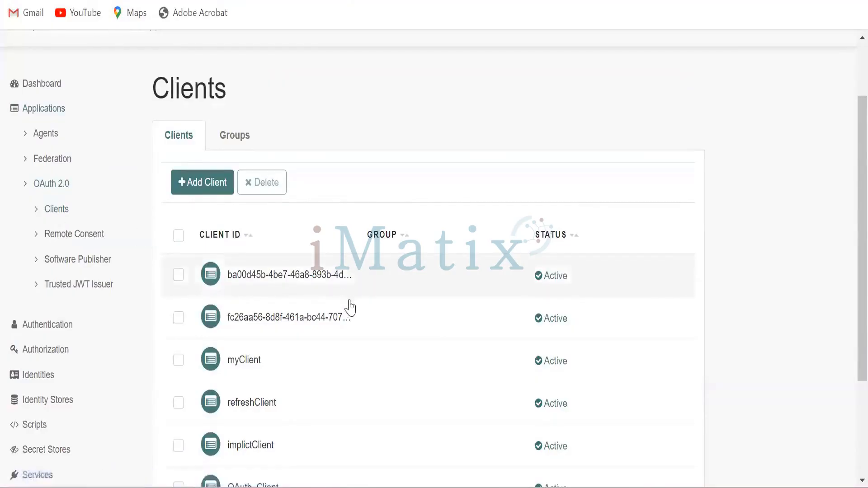
scroll(351, 308, down, 2)
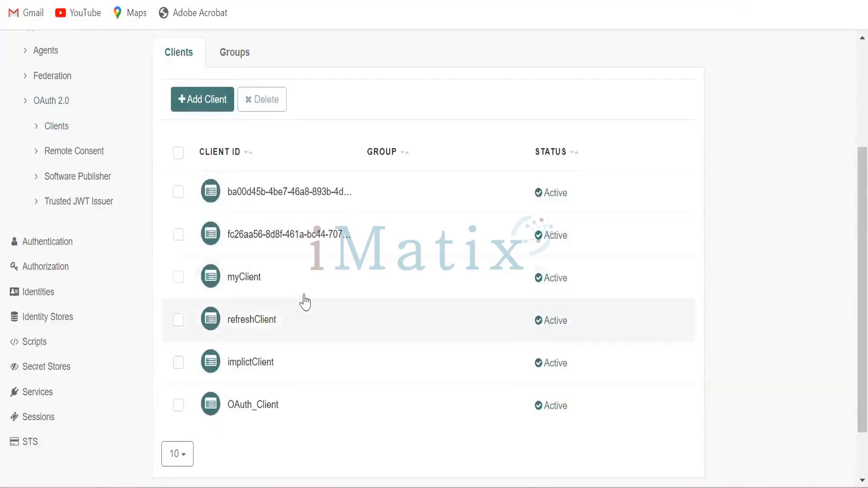
click(304, 242)
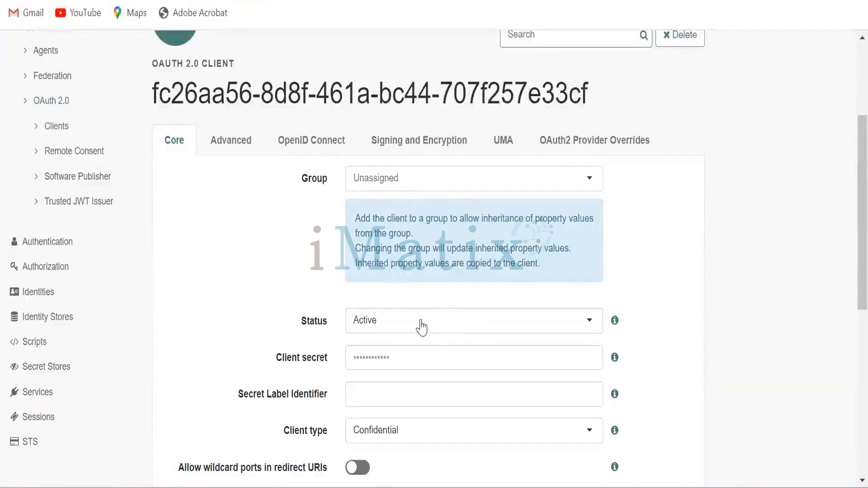
Review the client's core settings, including the client type, redirection URIs, scopes and client name.
scroll(422, 327, down, 4)
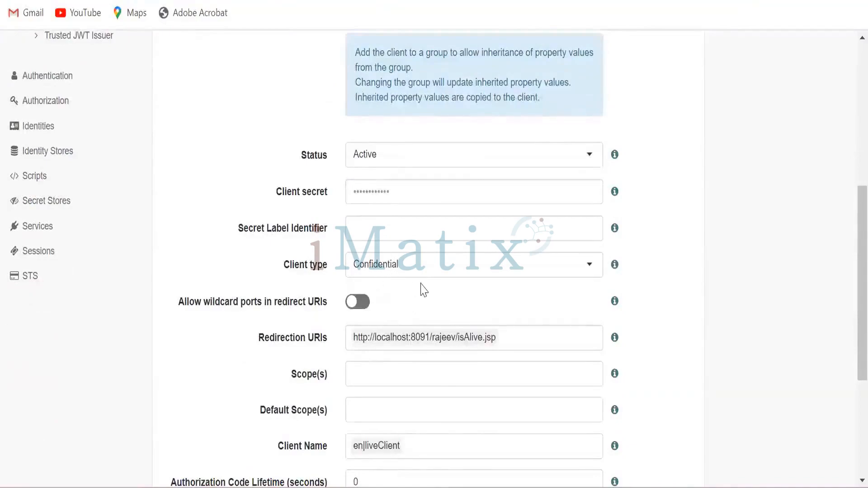
scroll(420, 289, down, 2)
click(406, 289)
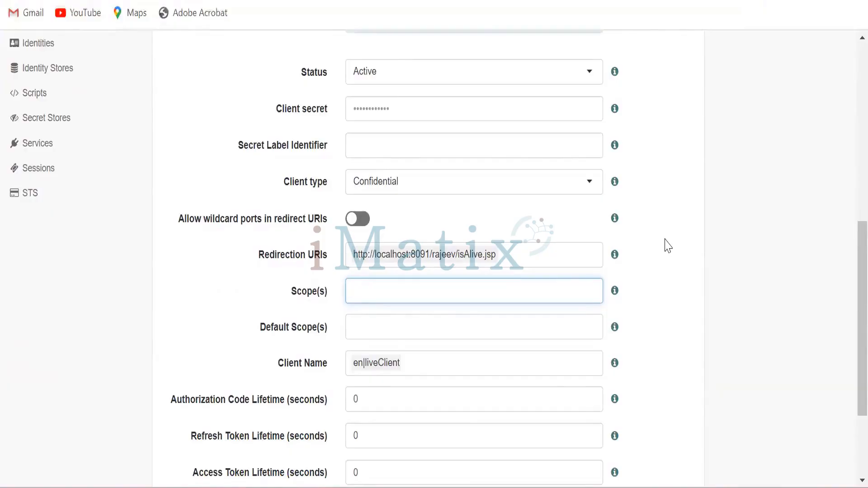
scroll(668, 246, up, 4)
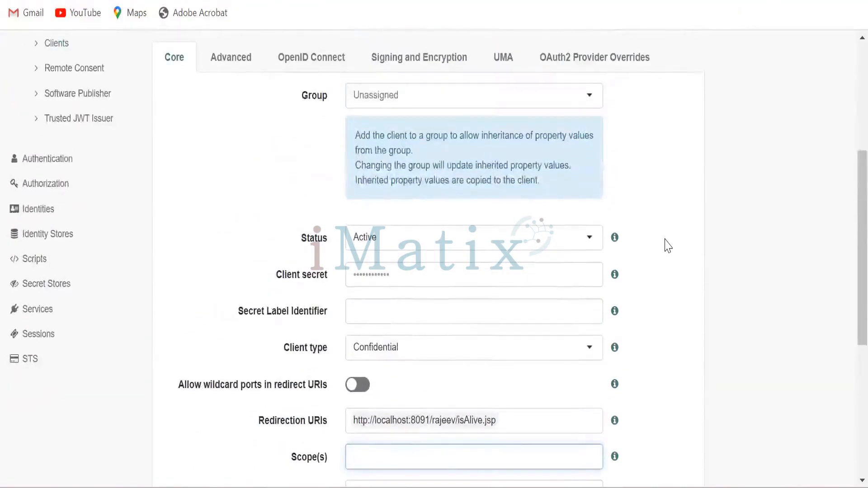
Examine the client's advanced settings and the options offered for its grant types.
click(232, 69)
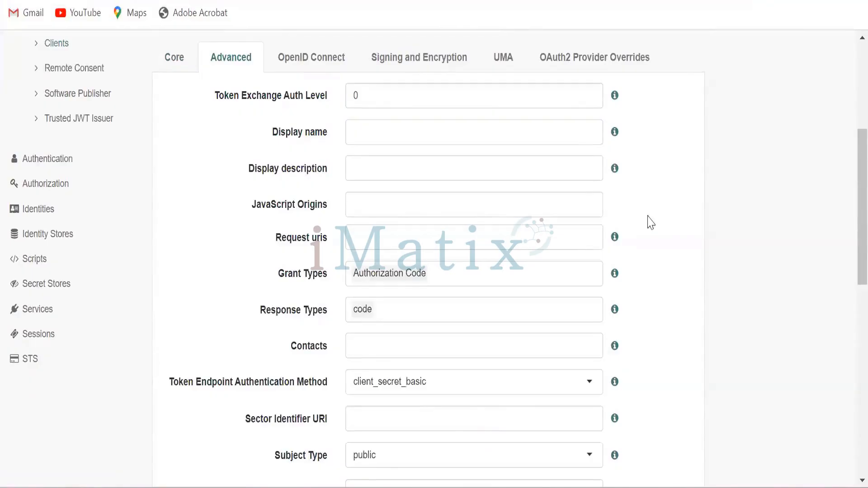
click(452, 273)
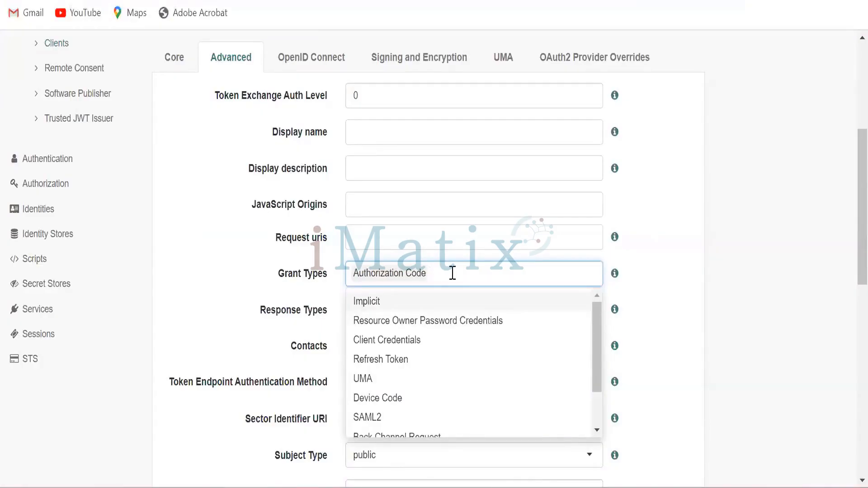
click(664, 276)
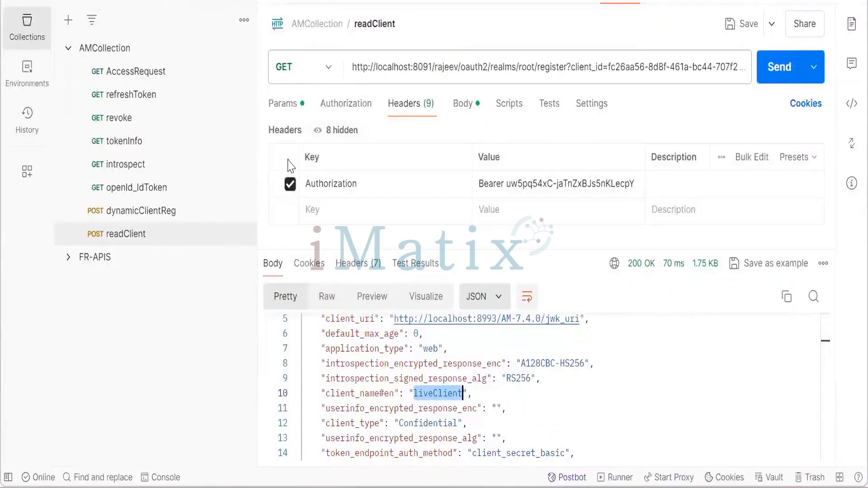
Switch back to Postman and copy the readClient request in AMCollection.
right_click(144, 240)
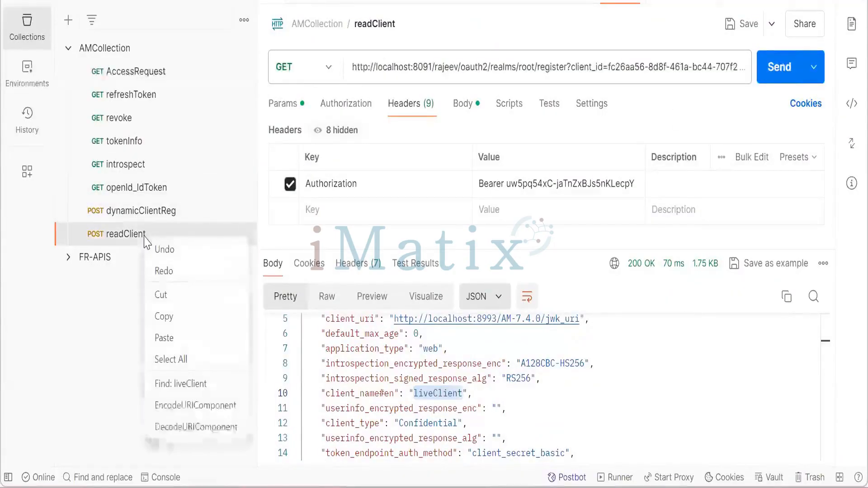
click(175, 323)
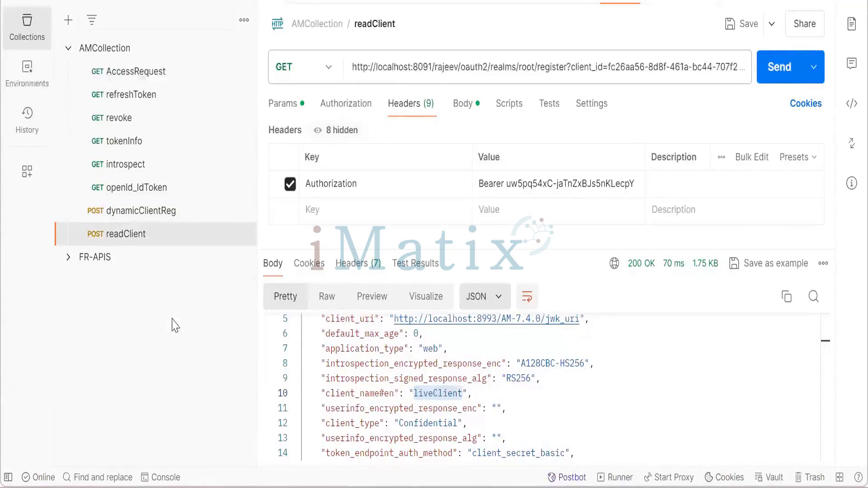
Duplicate the readClient request in AMCollection.
right_click(134, 236)
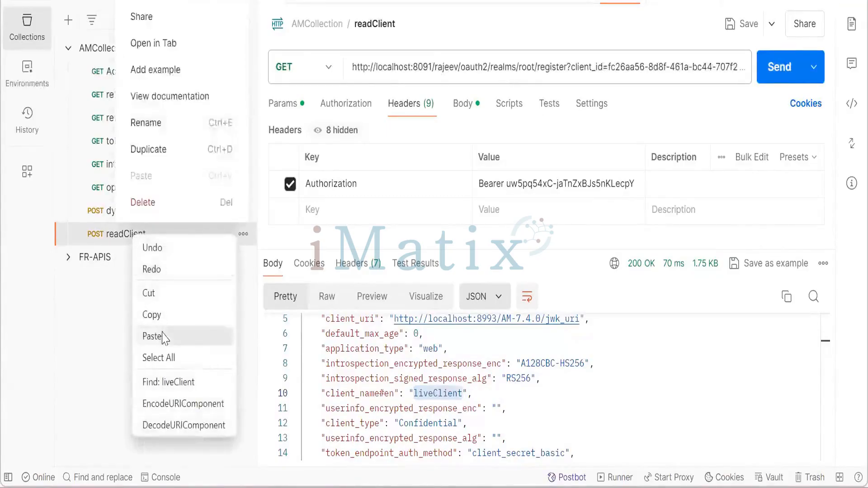
click(117, 329)
right_click(140, 235)
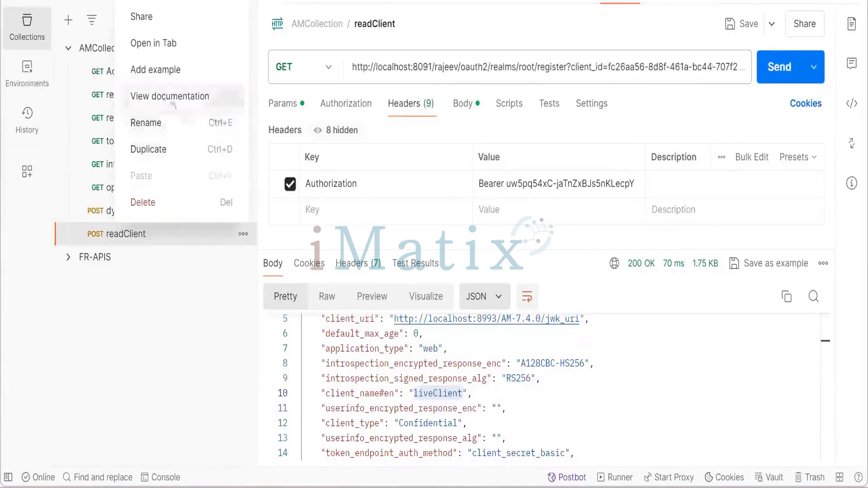
click(163, 328)
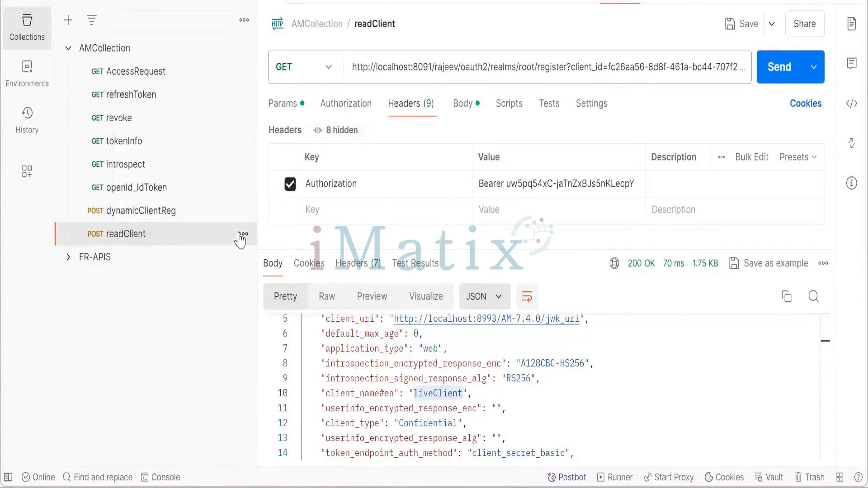
click(244, 233)
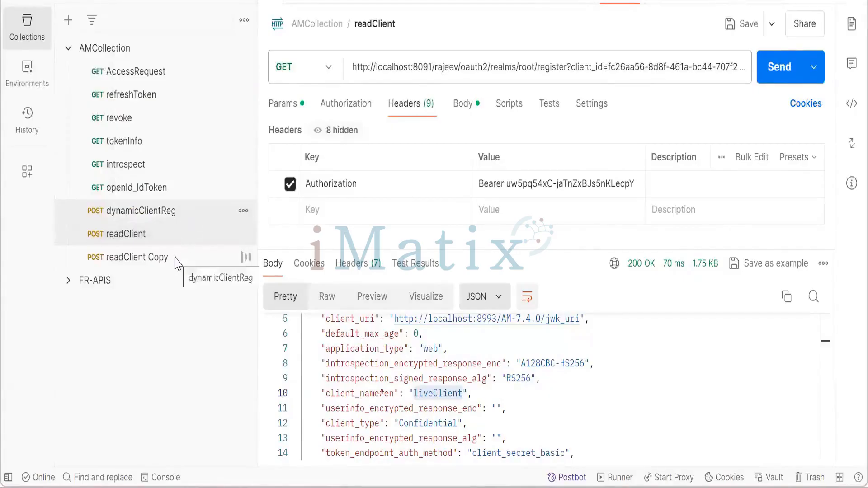
Open the readClient Copy request and rename it updateClient.
click(175, 259)
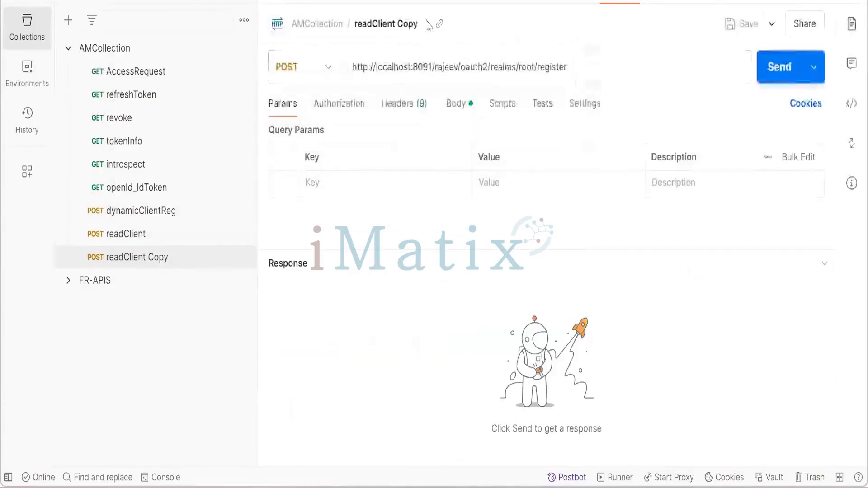
click(417, 23)
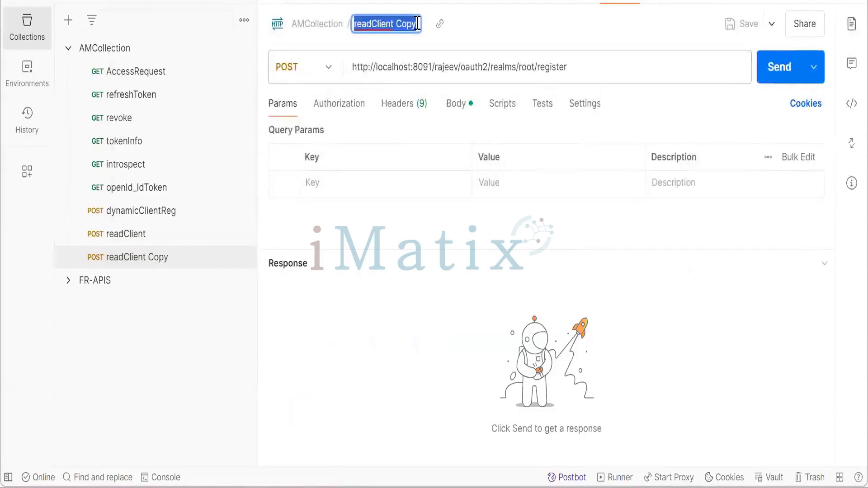
key(BackSpace)
text(uo)
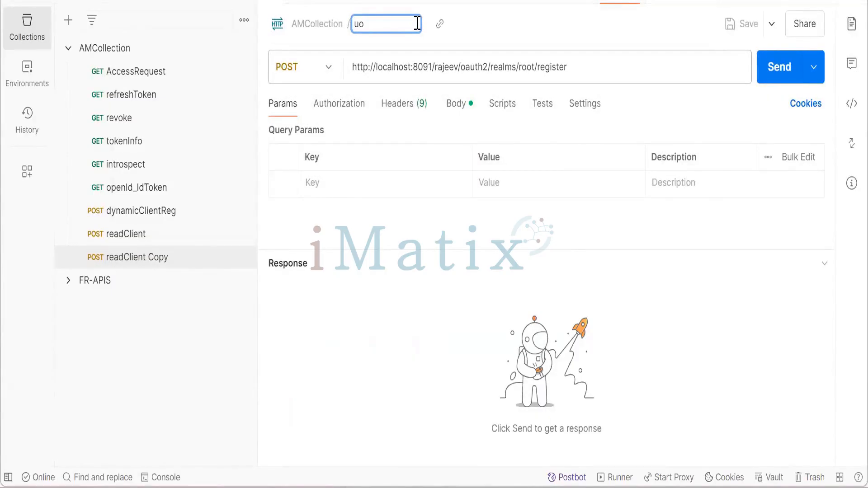
key(BackSpace)
text(pdateClient)
click(477, 30)
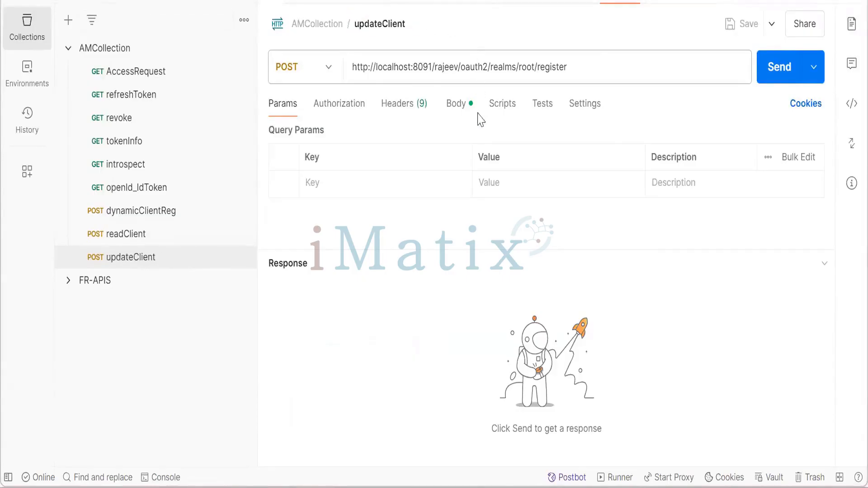
Replace the Content-Type header key of the updateClient request with Authorization.
click(357, 180)
click(340, 108)
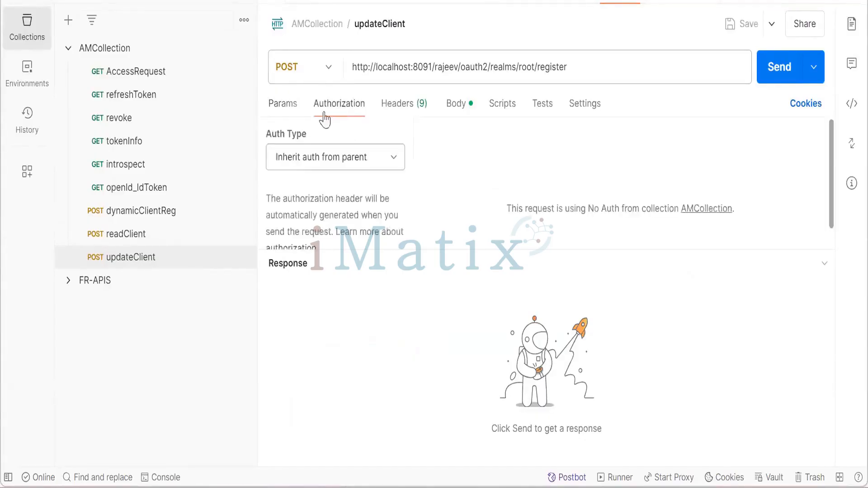
click(391, 107)
click(391, 184)
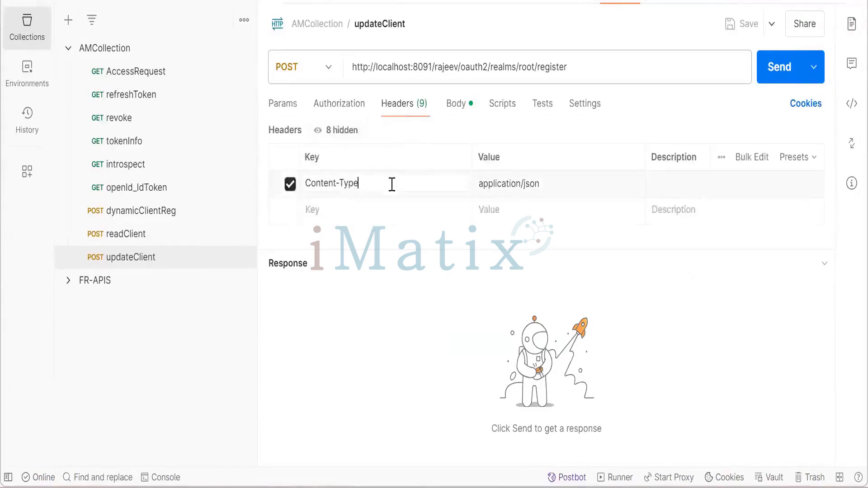
key(BackSpace)
key(BackSpace)
key(BackSpace)
key(BackSpace)
key(BackSpace)
key(BackSpace)
key(BackSpace)
key(BackSpace)
key(BackSpace)
key(BackSpace)
key(BackSpace)
key(BackSpace)
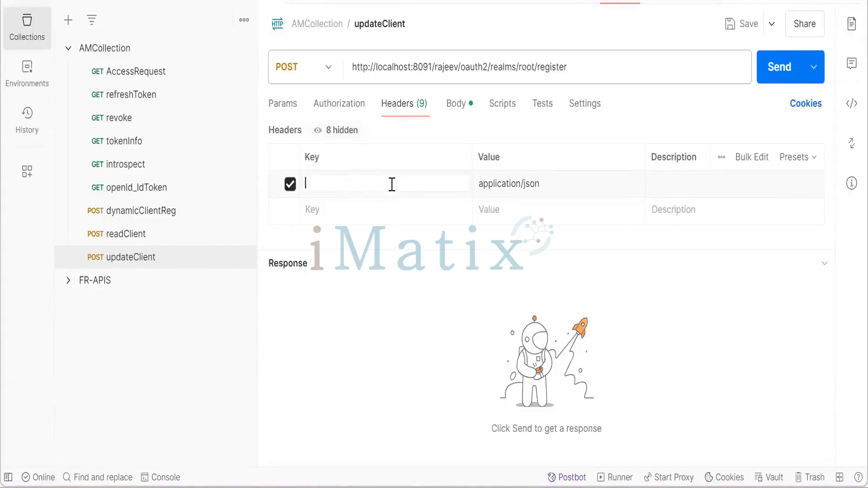
text(Auth)
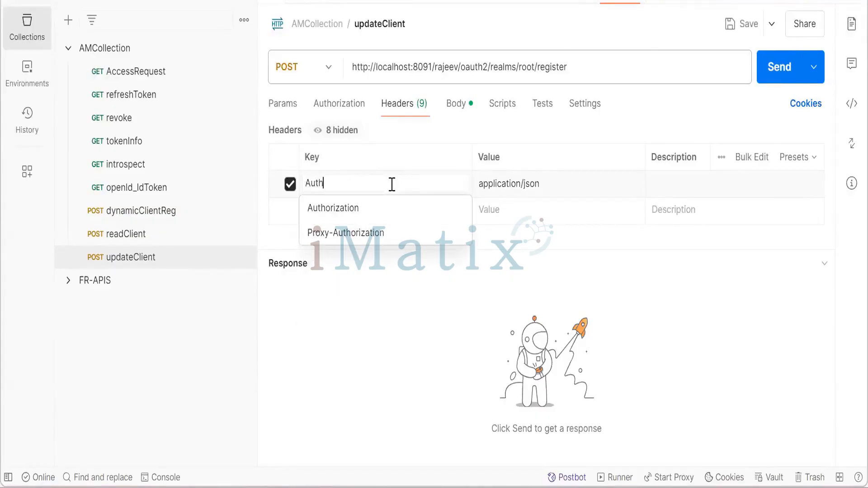
click(378, 207)
Replace the Authorization header's value with the prefix Bearer.
click(548, 185)
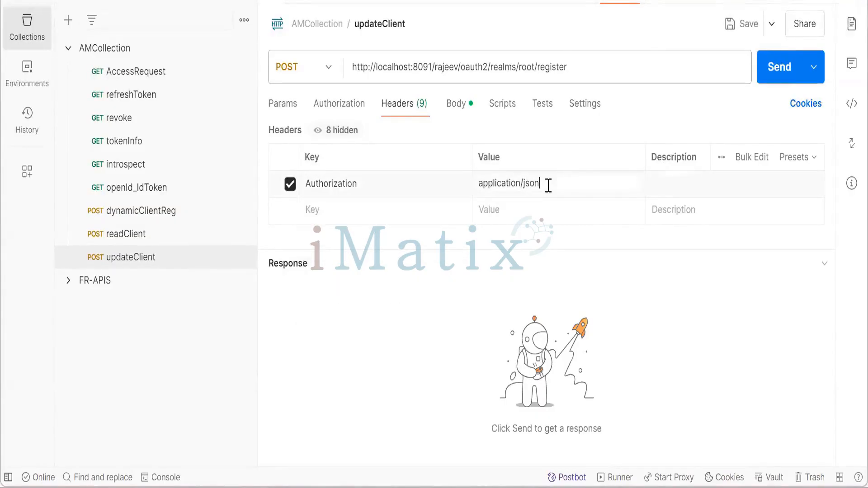
key(BackSpace)
key(BackSpace)
key(BackSpace)
key(BackSpace)
key(BackSpace)
key(BackSpace)
key(BackSpace)
key(BackSpace)
key(BackSpace)
key(BackSpace)
key(BackSpace)
key(BackSpace)
key(BackSpace)
key(BackSpace)
key(BackSpace)
key(BackSpace)
text(Bearer)
Copy the registration_access_token value from the client response in the text editor and paste it after Bearer in the Authorization header.
key(alt+Tab)
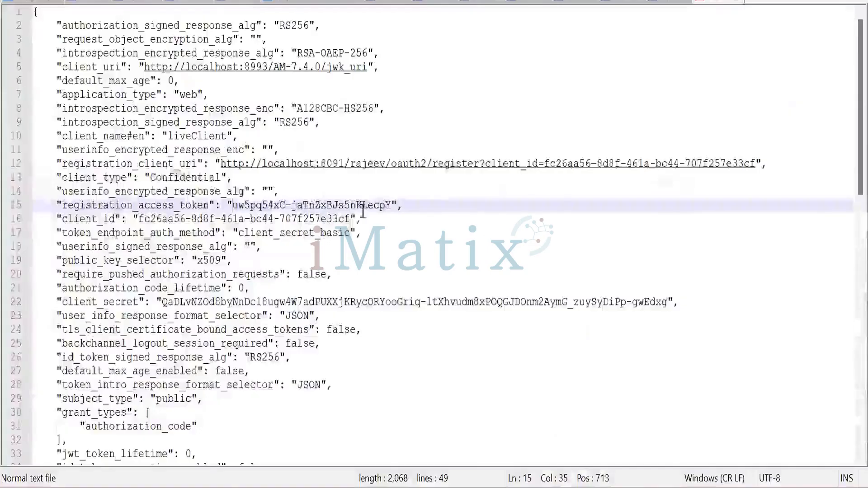
shift+click(391, 206)
key(ctrl+c)
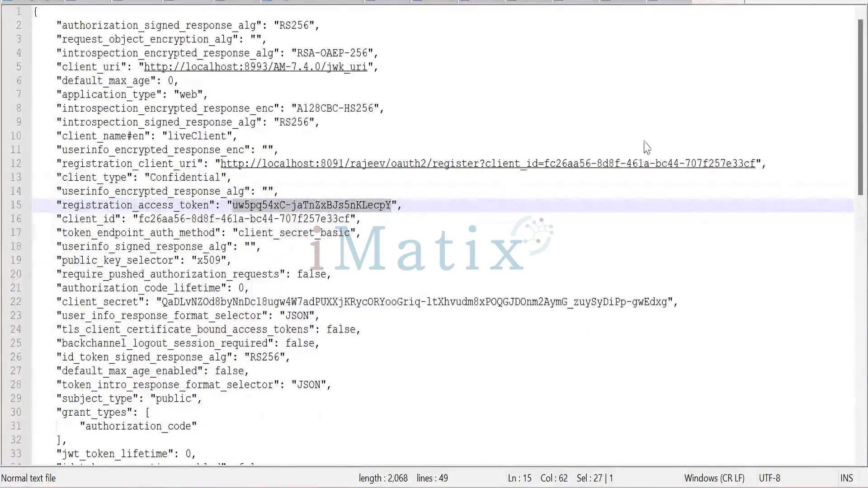
key(alt+Tab)
click(516, 184)
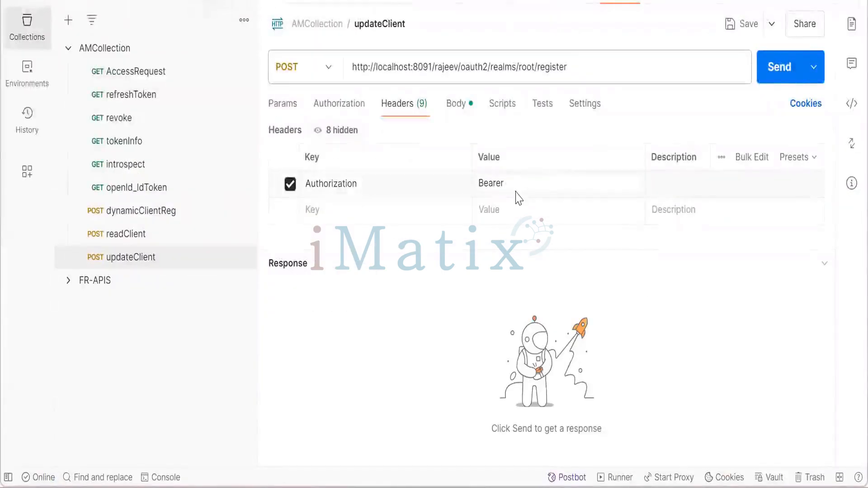
key(ctrl+v)
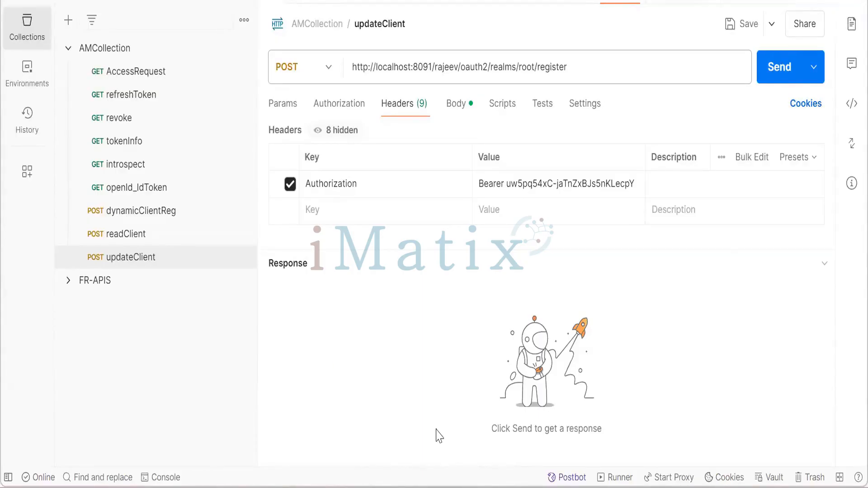
Open the updateClient request's raw JSON body and review its redirect URI, client name and client URI entries.
mouse_move(436, 429)
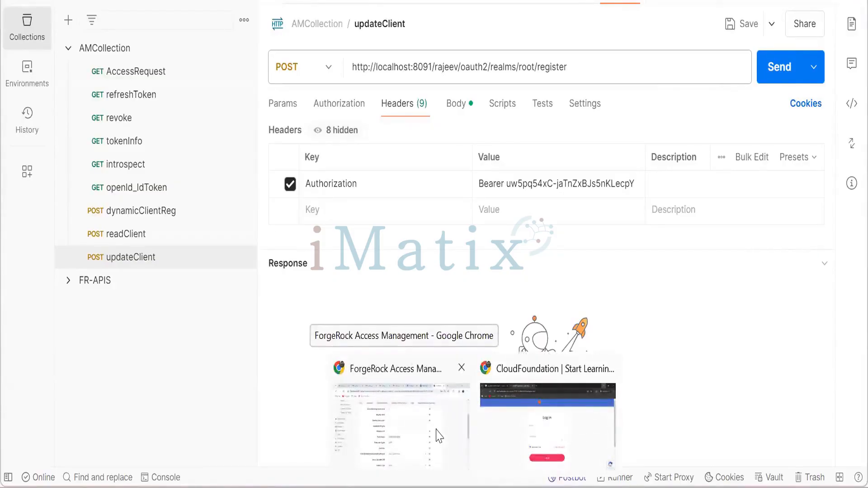
click(457, 103)
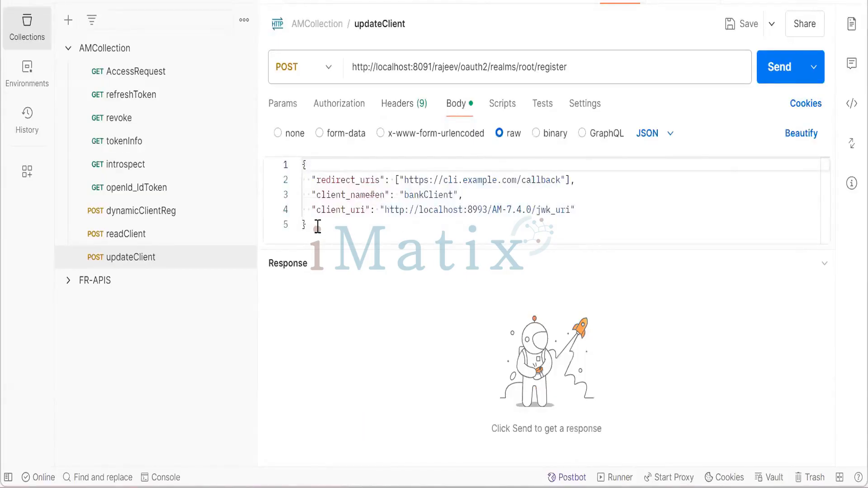
drag(317, 227, 302, 164)
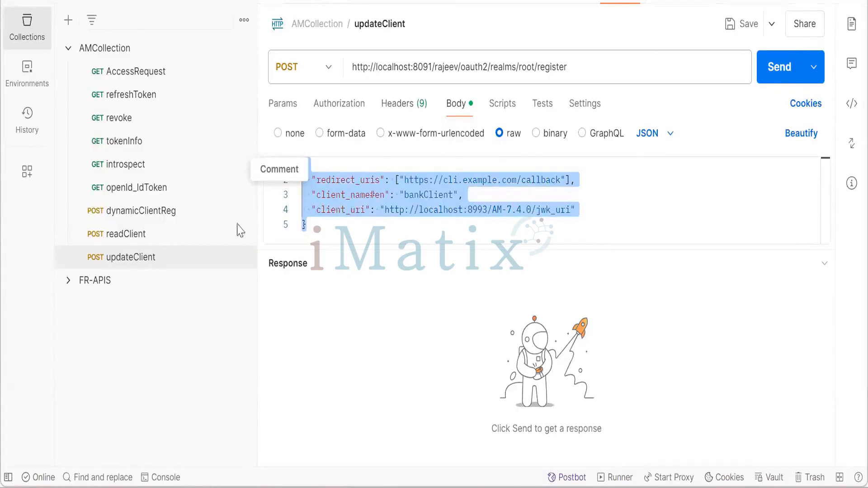
click(166, 261)
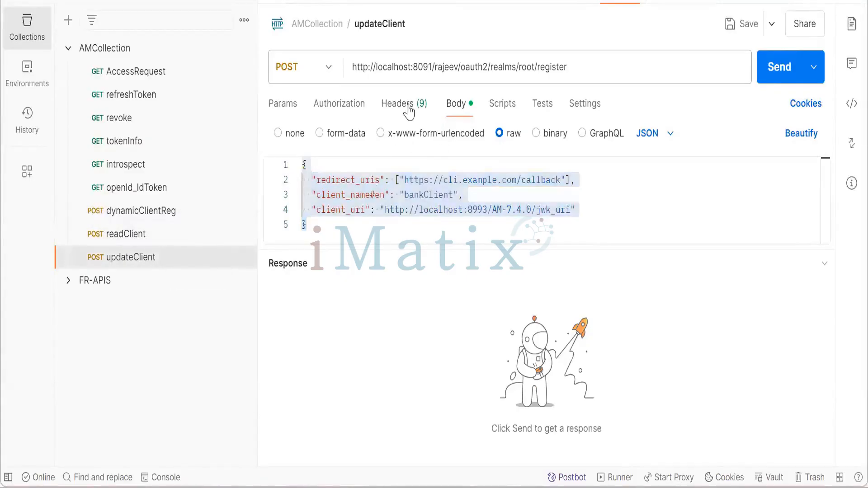
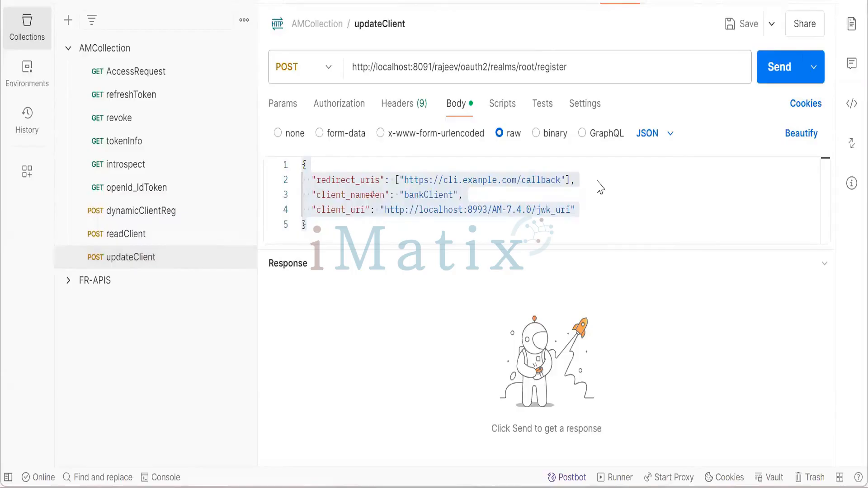
Switch to the text editor and copy the complete client_id entry, name and value, from the registration response.
click(327, 231)
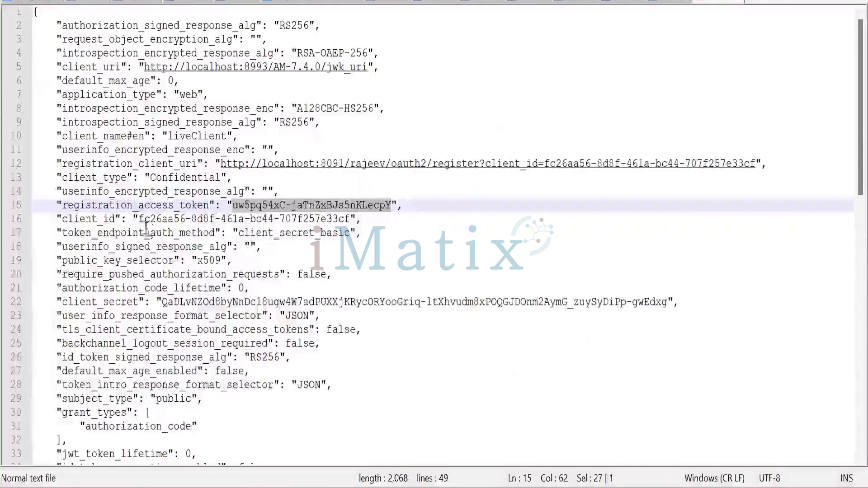
click(137, 219)
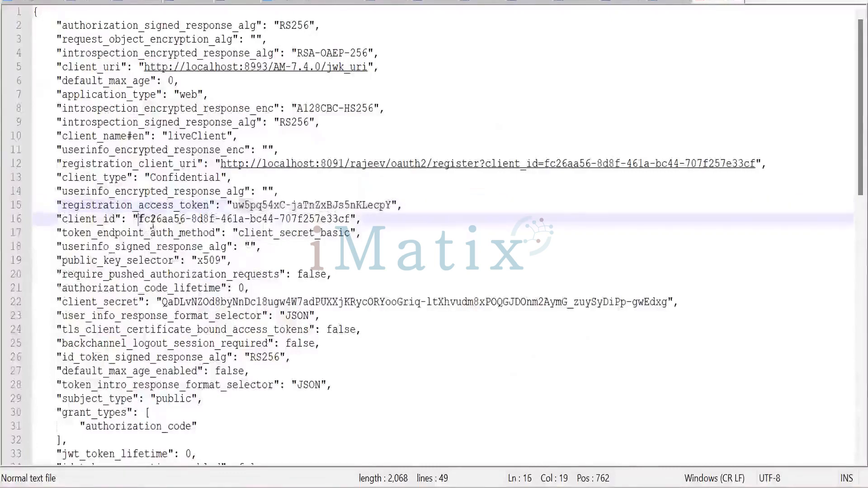
shift+click(350, 219)
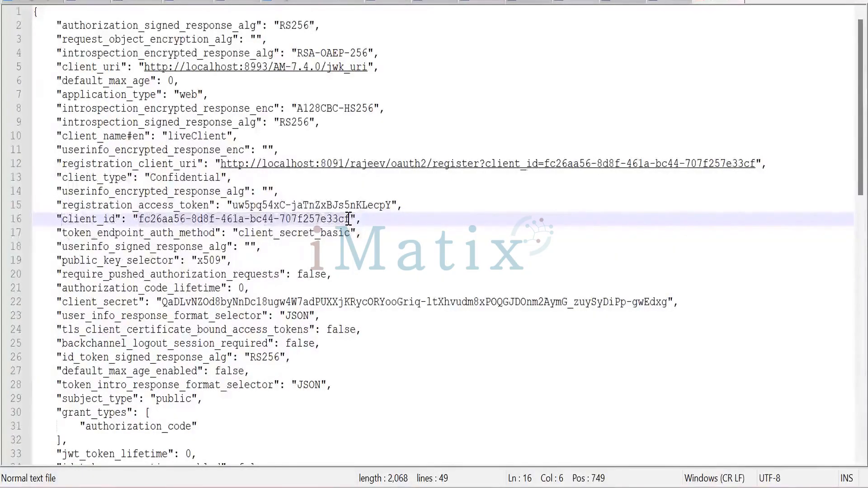
shift+click(348, 218)
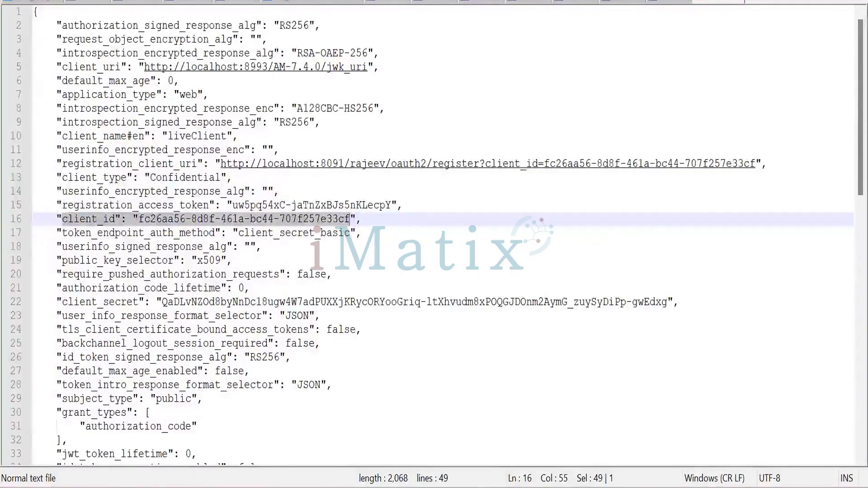
click(56, 219)
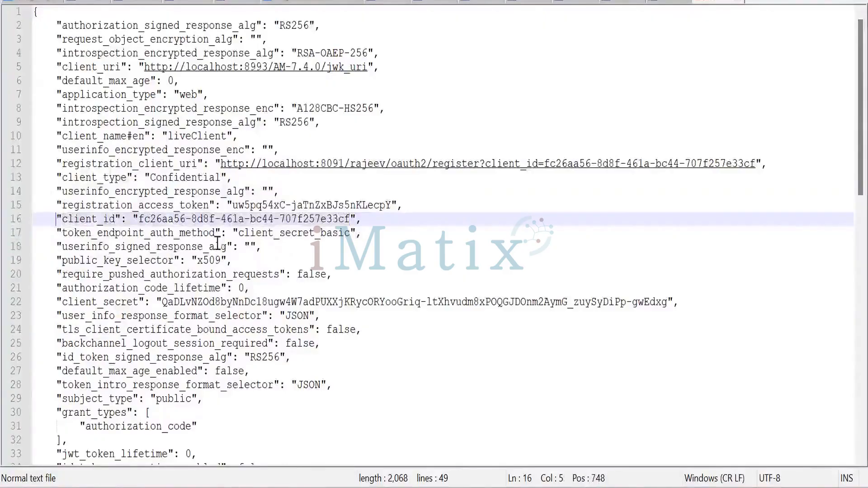
shift+click(356, 219)
key(ctrl+c)
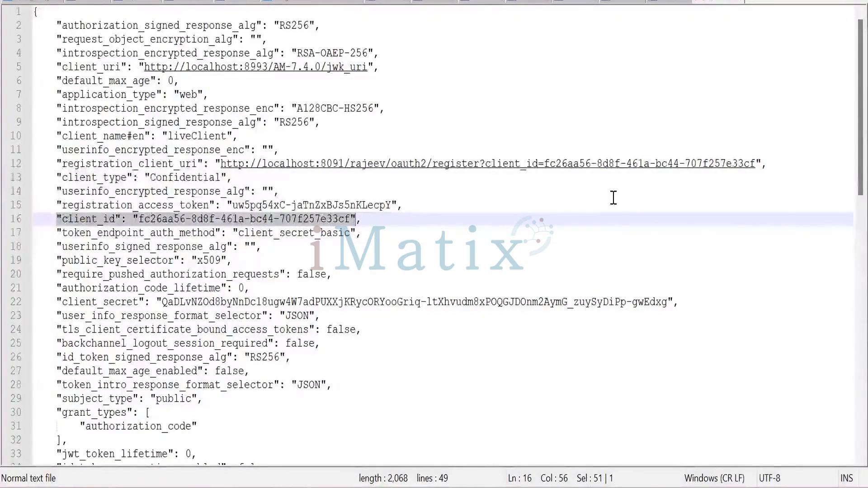
Back in the updateClient body, paste the client_id entry on a new line below client_uri and end both lines with commas.
key(alt+Tab)
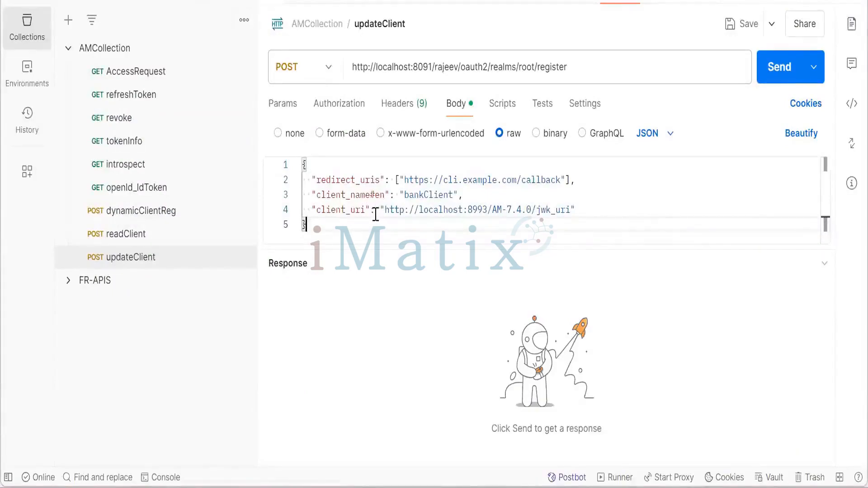
click(579, 215)
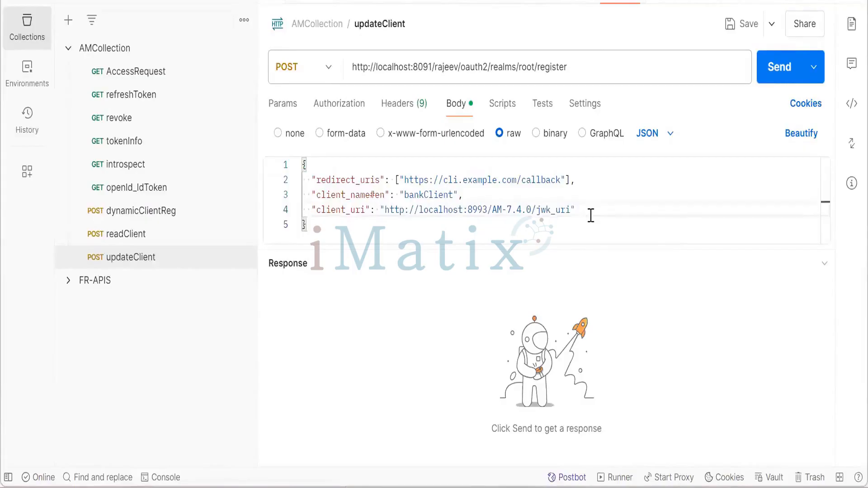
key(Return)
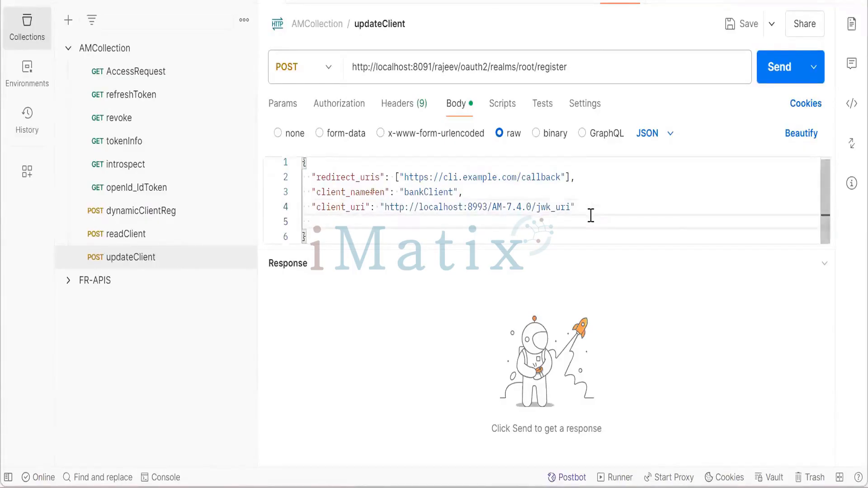
key(ctrl+v)
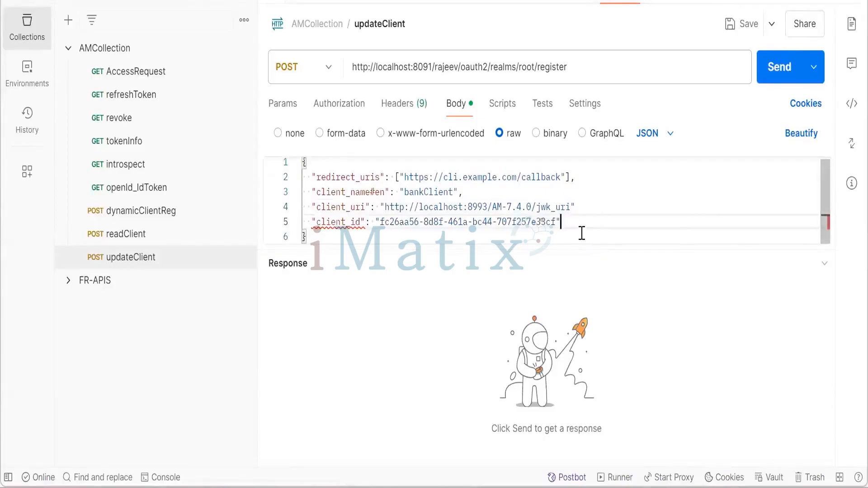
text(,)
mouse_move(371, 226)
click(578, 211)
text(,)
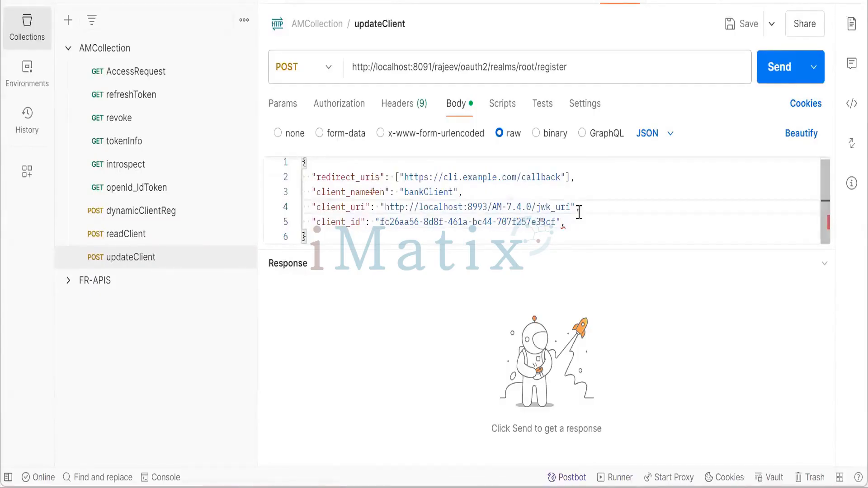
click(568, 229)
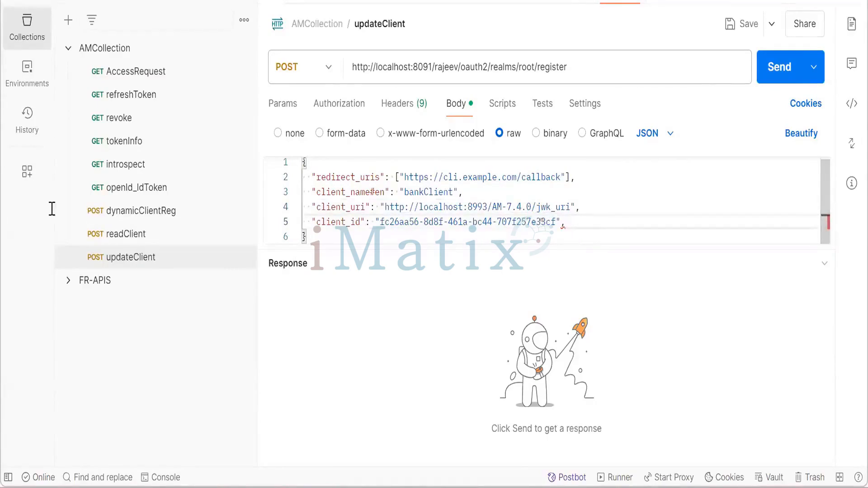
Copy the complete client_secret entry from the registration response in the text editor and paste it on a new line below client_id in the updateClient body.
key(alt+Tab)
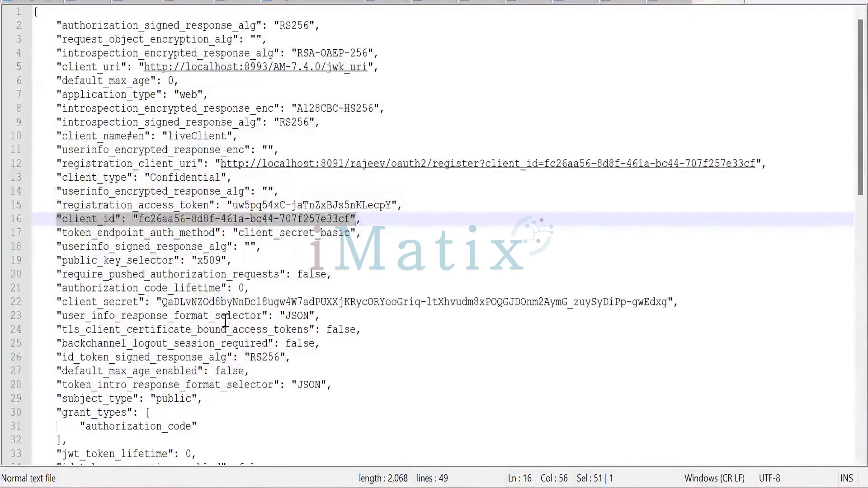
click(54, 301)
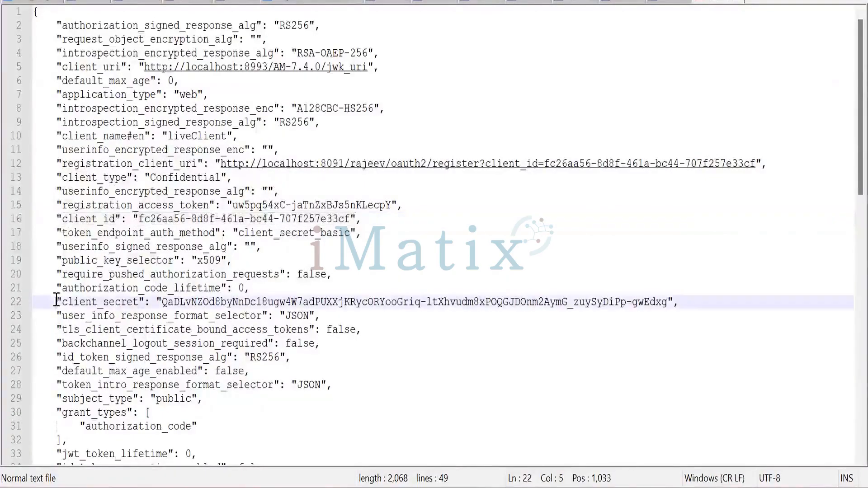
shift+click(674, 302)
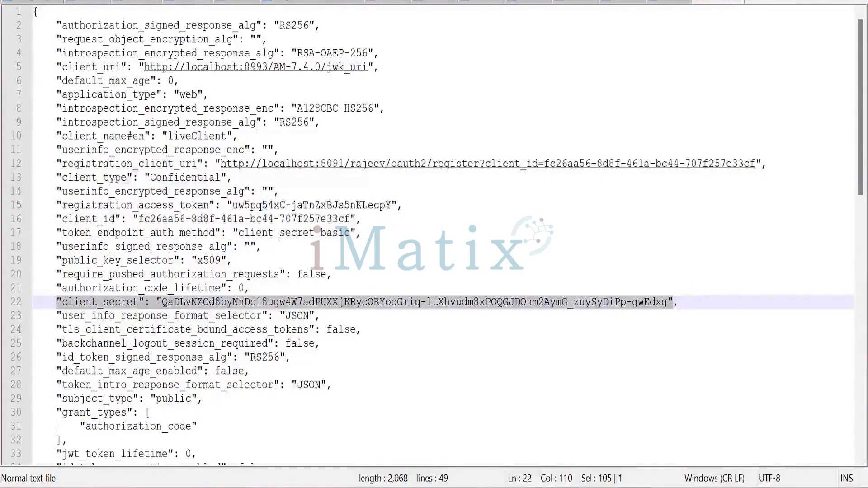
mouse_move(552, 486)
click(552, 417)
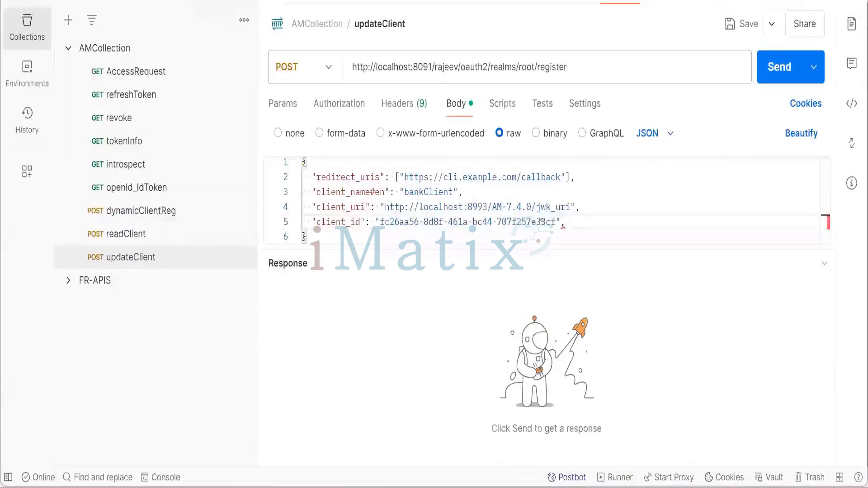
key(Return)
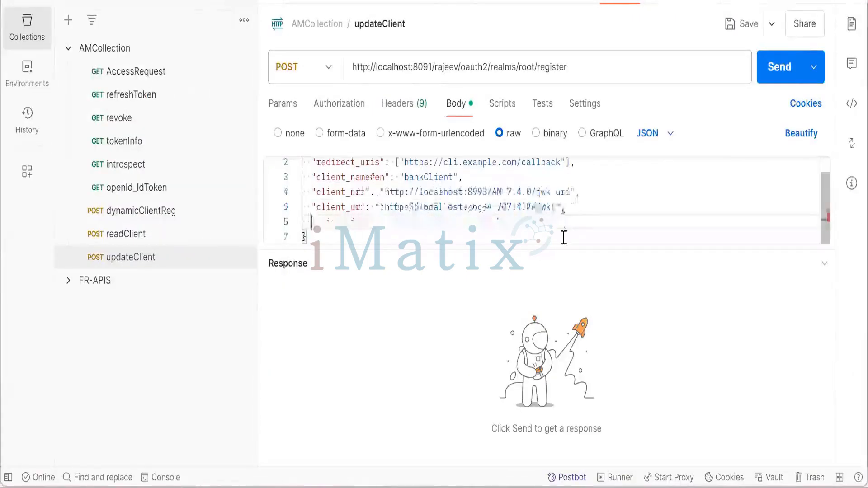
key(ctrl+v)
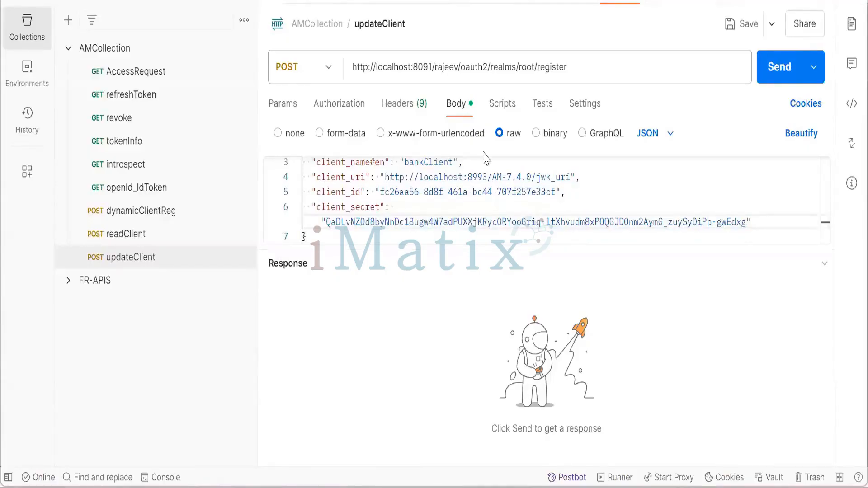
Below client_secret, add a scope entry of "openid profile" and a grant_types array with "authorization_code" and "implicit", without a trailing comma.
click(754, 222)
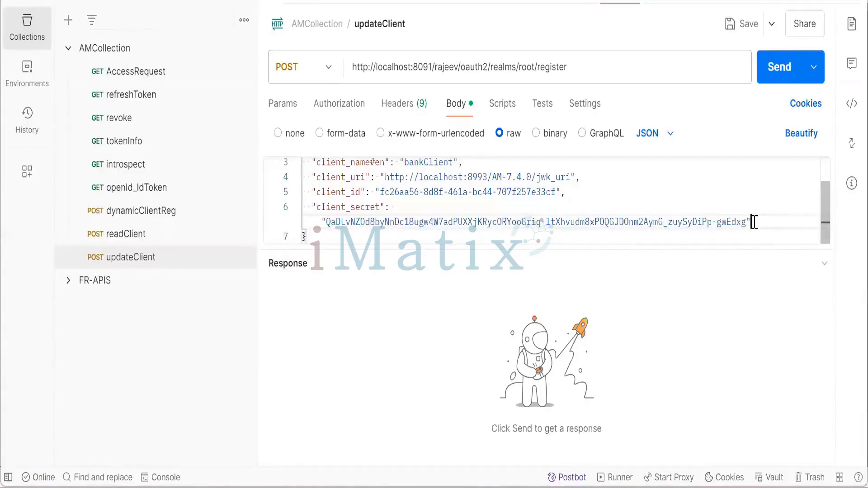
text(,)
key(Return)
text("scope": "openid profile", "grant_types": ["authorization_code", "implicit"],)
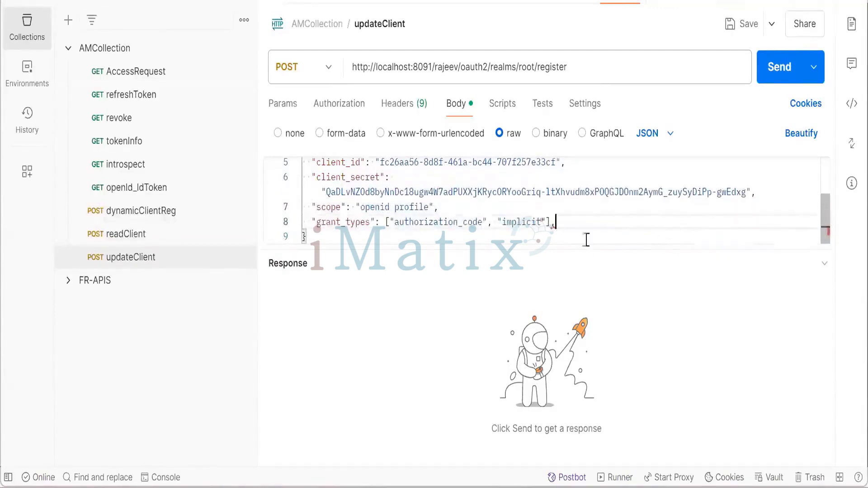
mouse_move(559, 226)
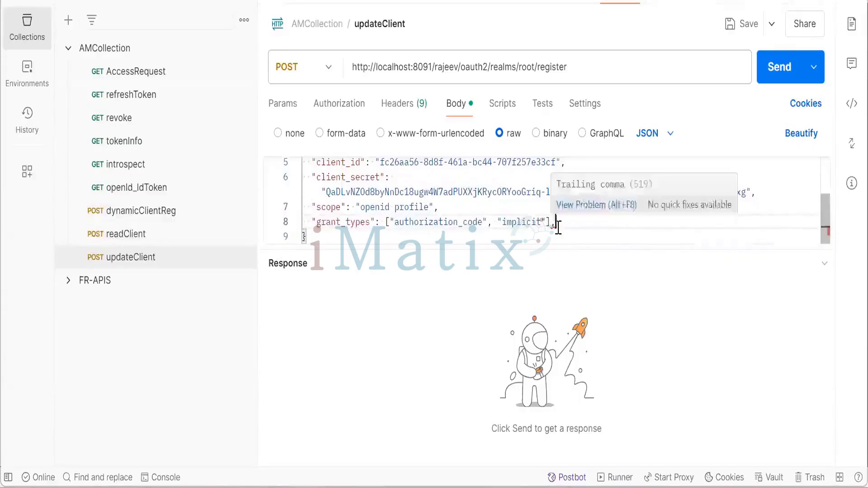
key(BackSpace)
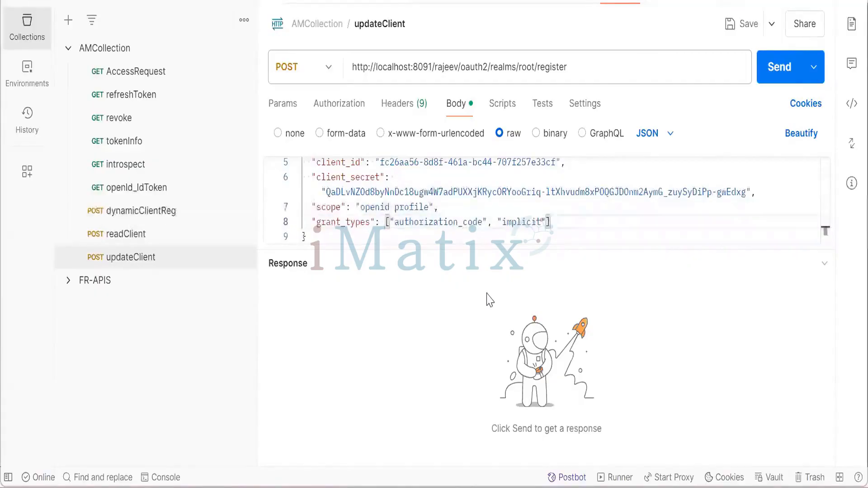
Set the updateClient request's method to PUT, and save it after checking its Authorization header.
click(326, 77)
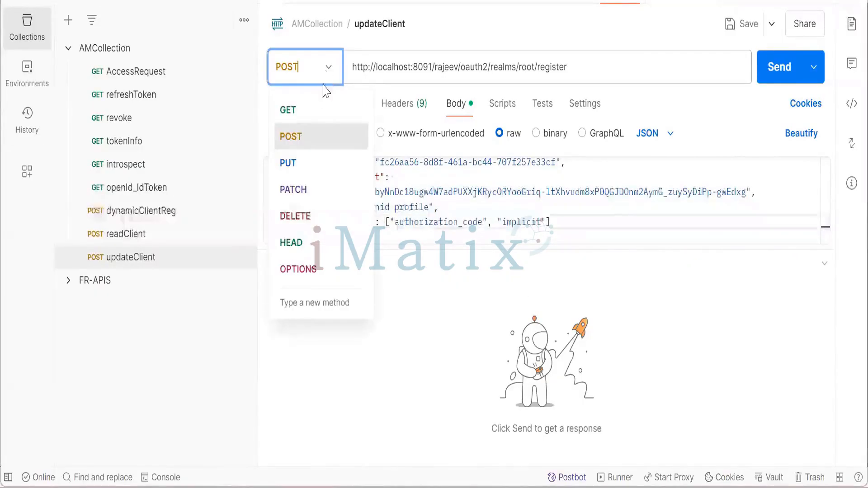
click(310, 166)
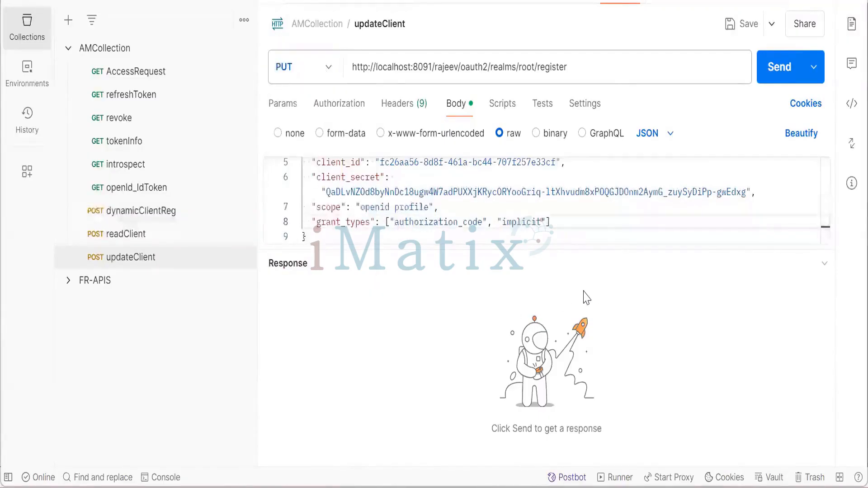
click(398, 105)
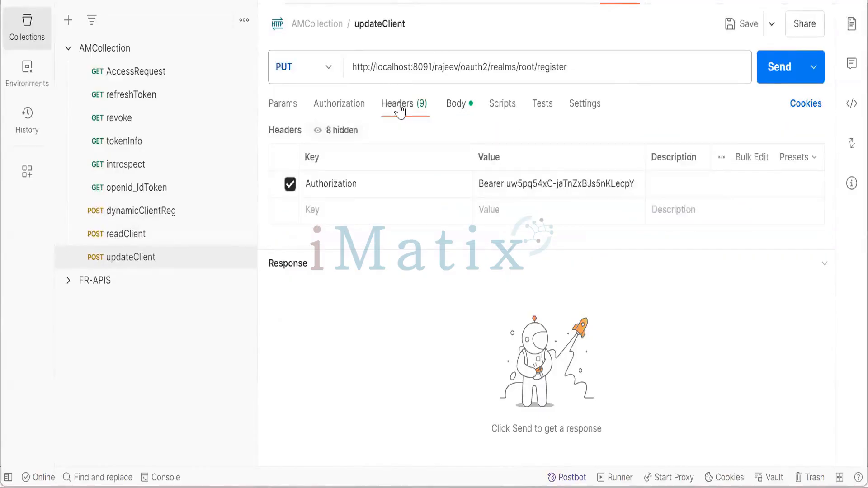
click(741, 24)
click(457, 110)
click(568, 222)
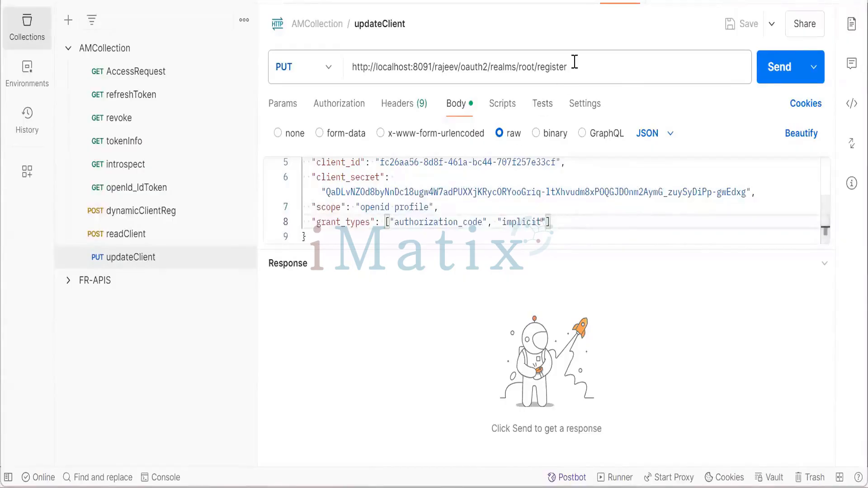
Replace the request URL with the suggested register address that includes the client_id query parameter, then save and send the request.
click(623, 69)
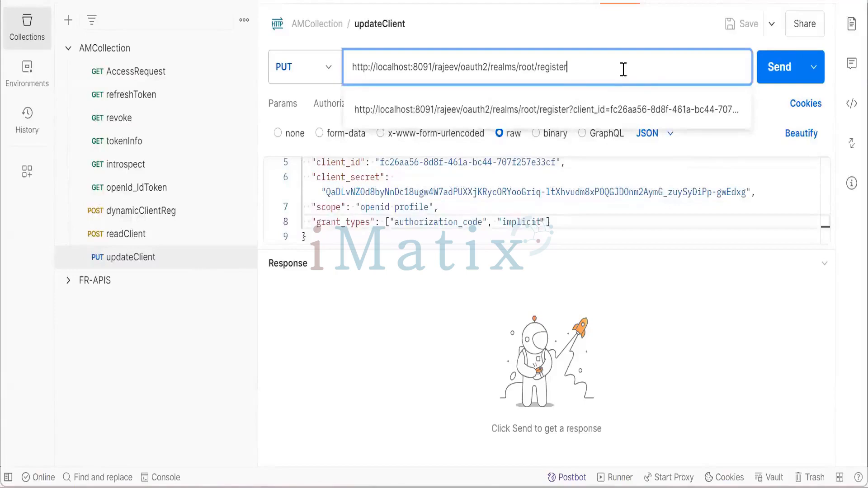
click(629, 113)
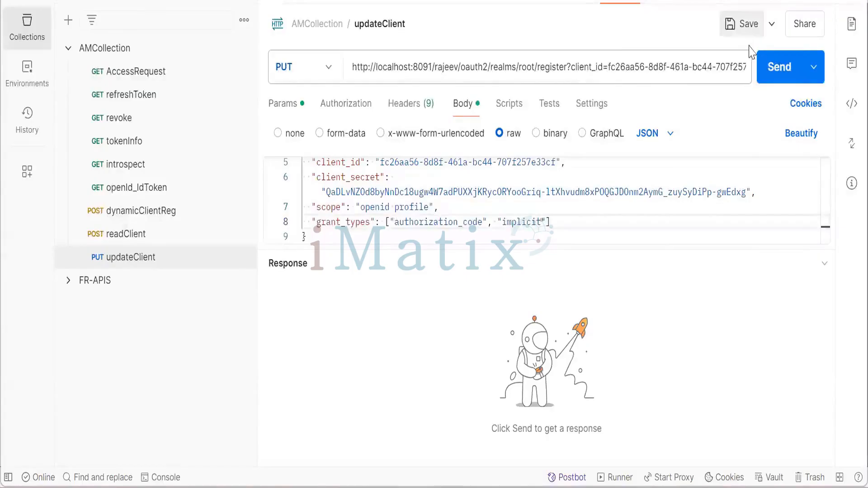
click(770, 74)
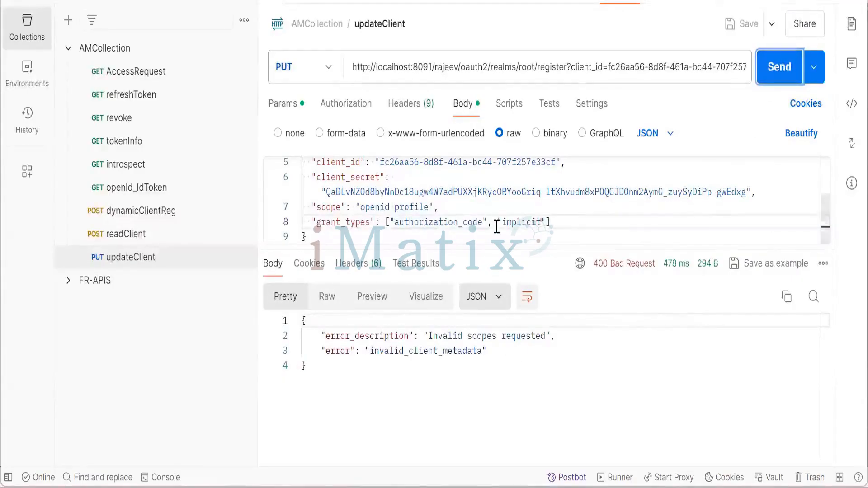
Remove profile from the scope value in the request body, leaving only "openid".
double_click(369, 208)
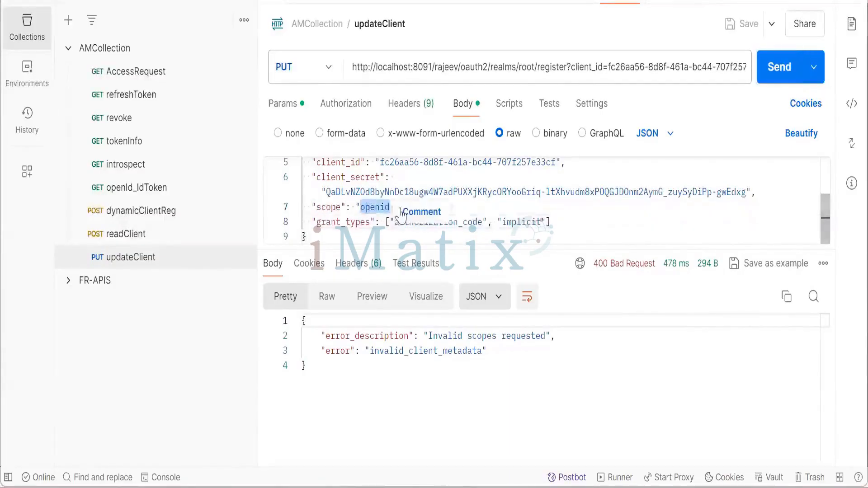
key(Right)
text(profile)
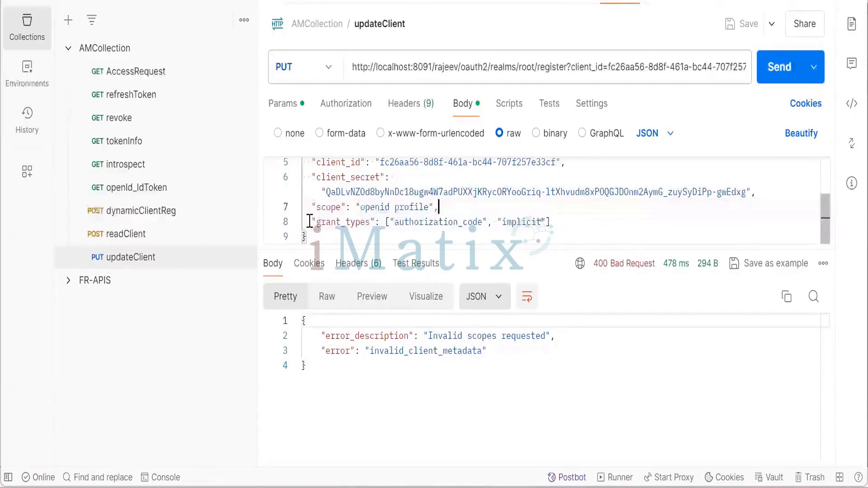
double_click(427, 208)
key(BackSpace)
key(BackSpace)
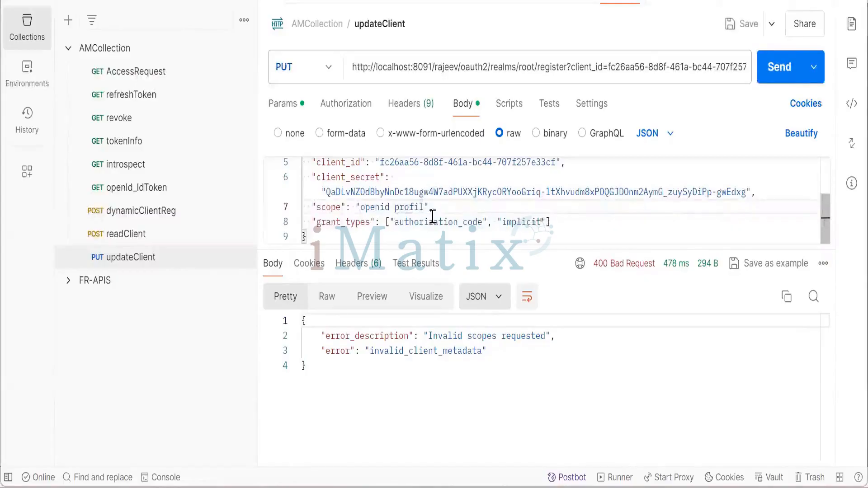
key(BackSpace)
key(BackSpace)
key(BackSpace)
key(BackSpace)
key(BackSpace)
key(BackSpace)
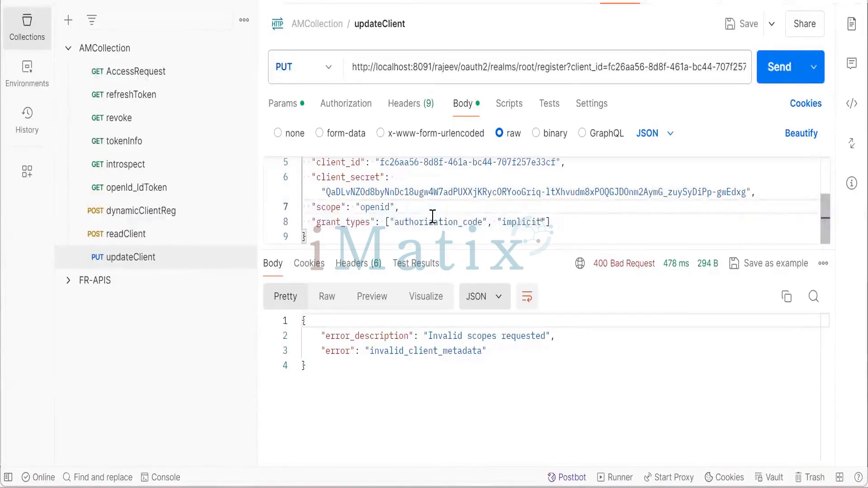
Save the updateClient request and resend it with the reduced scope.
click(748, 27)
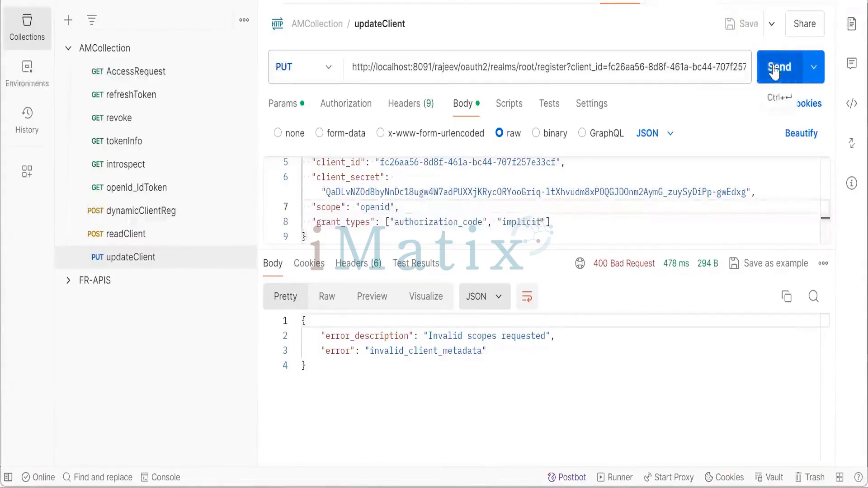
click(774, 71)
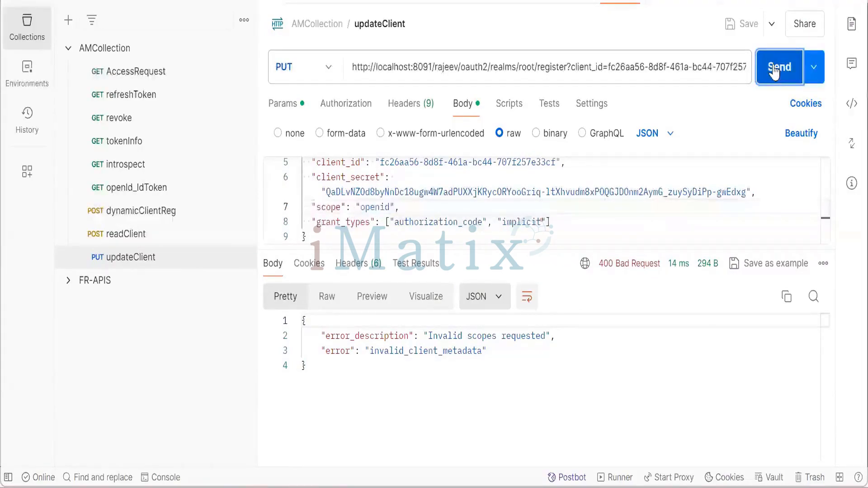
click(775, 71)
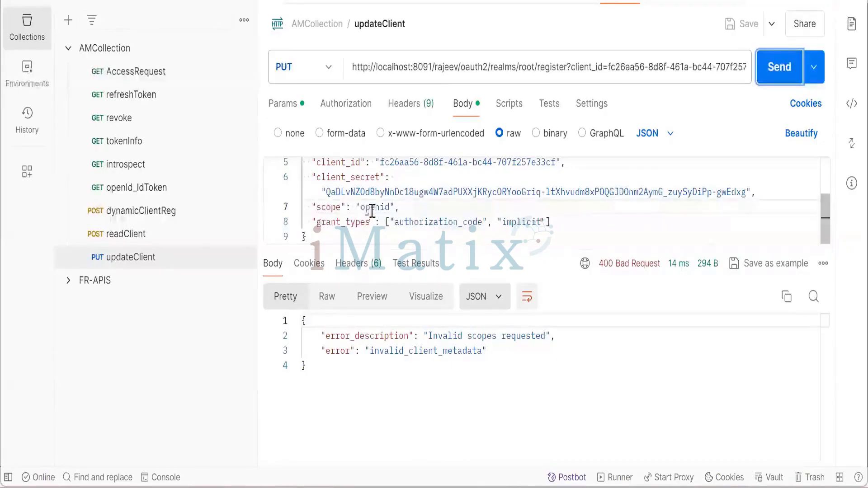
Change the scope value in the request body to "write", then save and send the updateClient request.
click(314, 206)
double_click(369, 207)
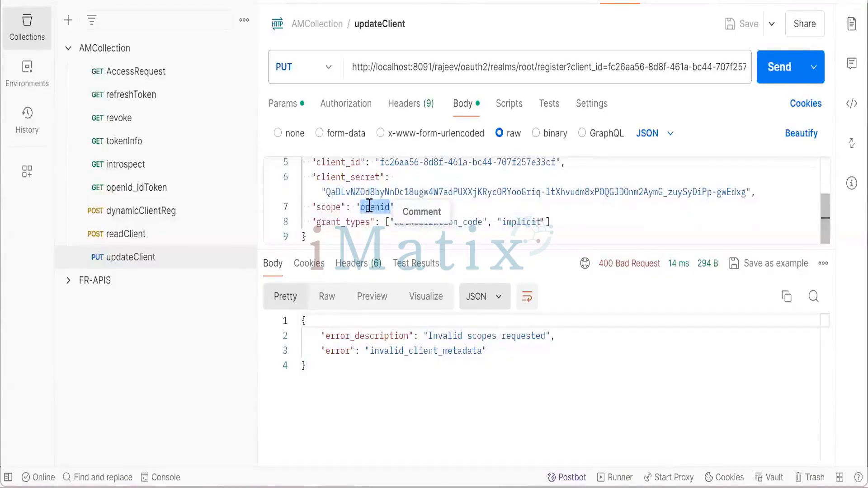
key(BackSpace)
text(write)
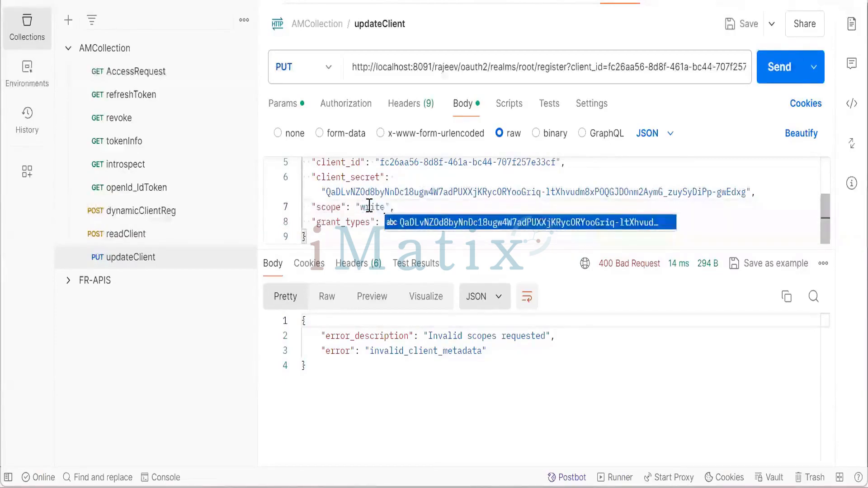
click(406, 204)
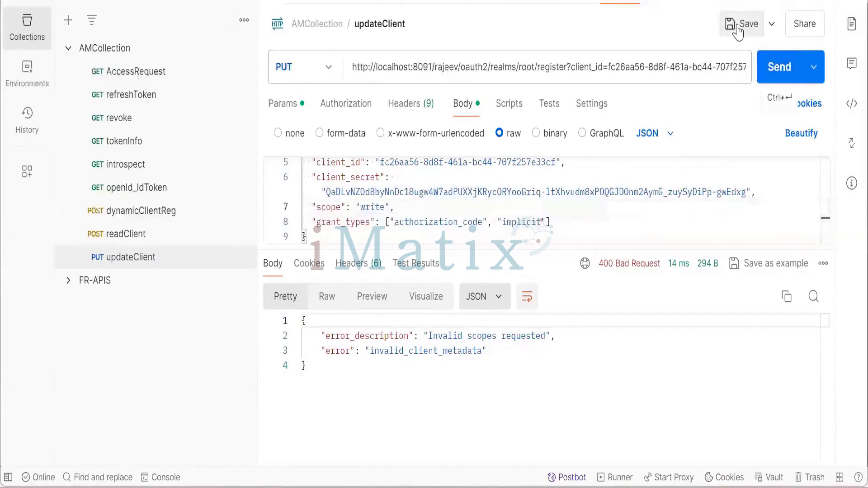
click(774, 68)
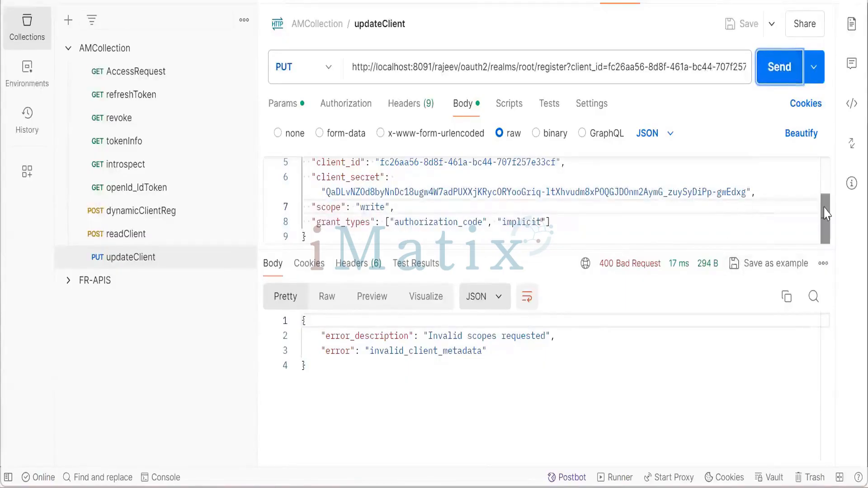
Check the body's redirect_uris entry, copy the quoted isAlive.jsp redirect URI from the response in the text editor, and return to Postman.
drag(825, 214, 810, 165)
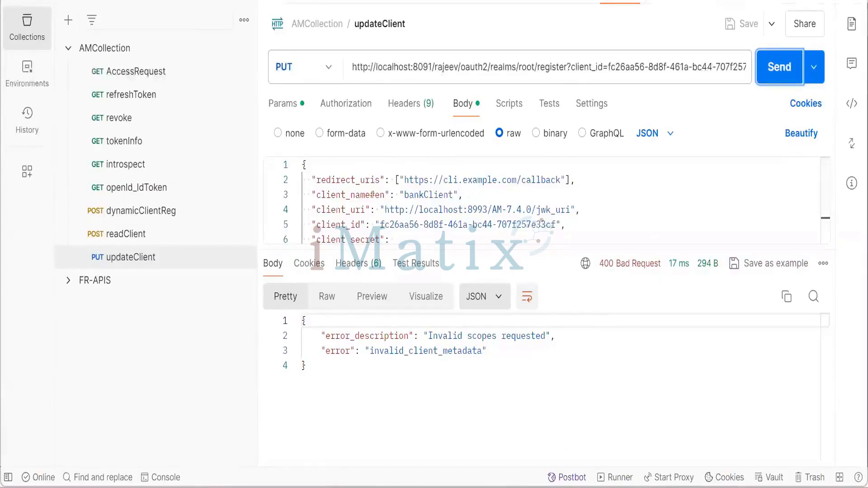
key(alt+Tab)
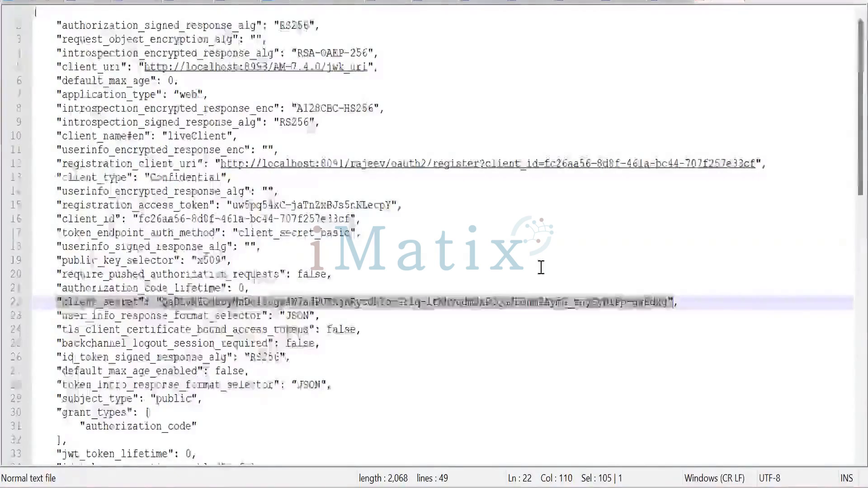
scroll(541, 267, down, 3)
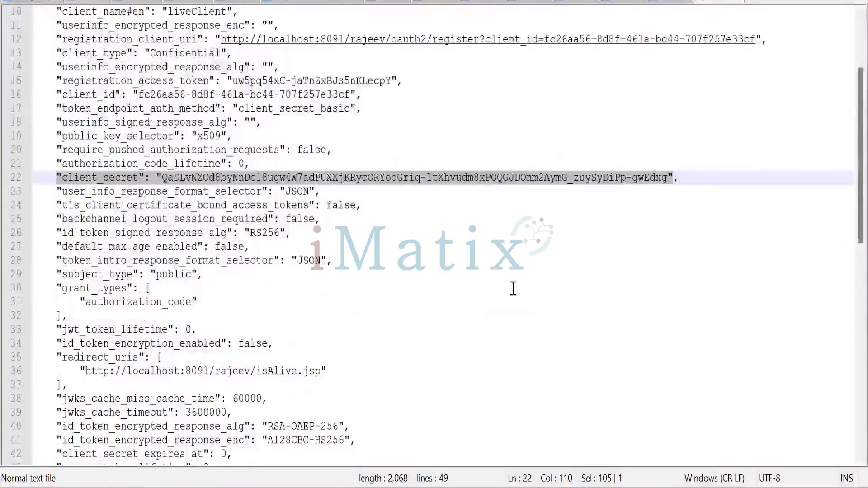
scroll(367, 349, down, 1)
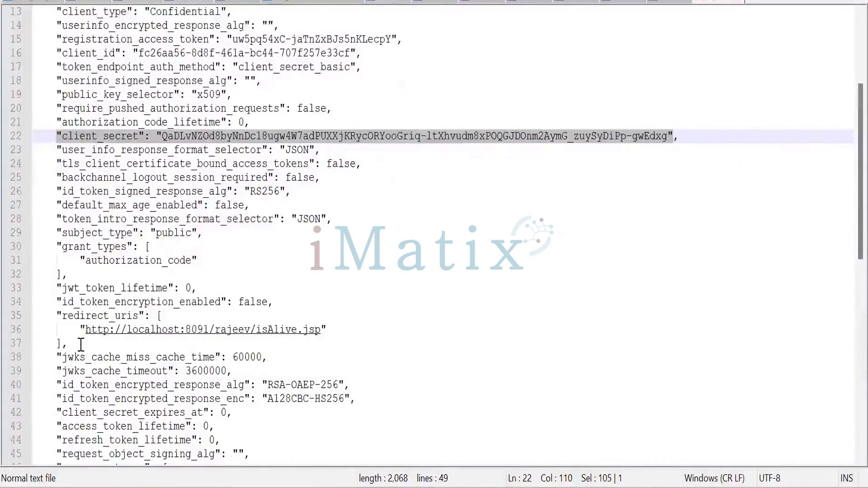
click(79, 330)
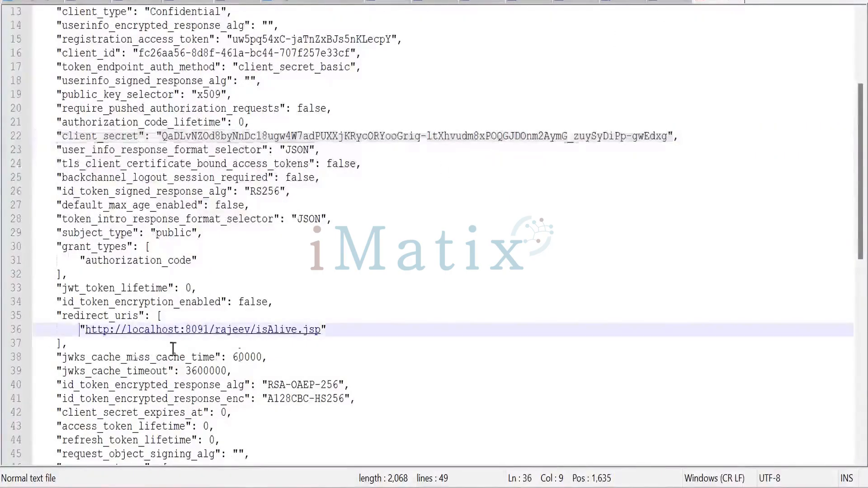
shift+click(326, 330)
key(ctrl+c)
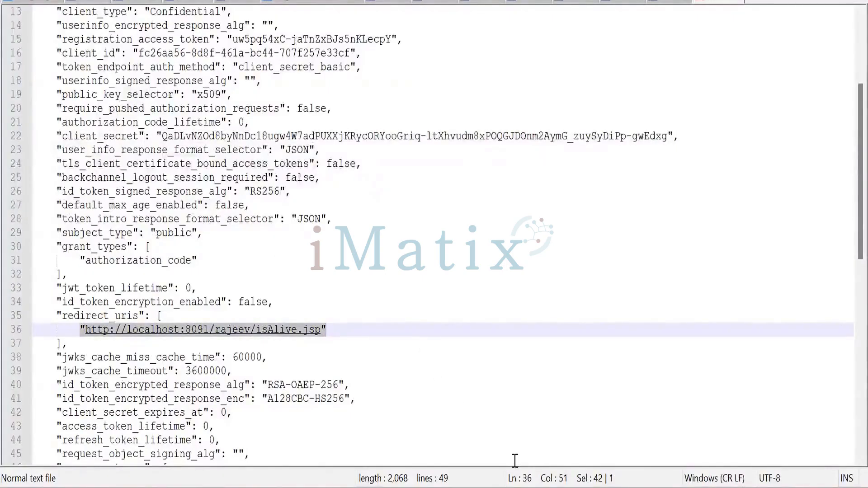
click(562, 487)
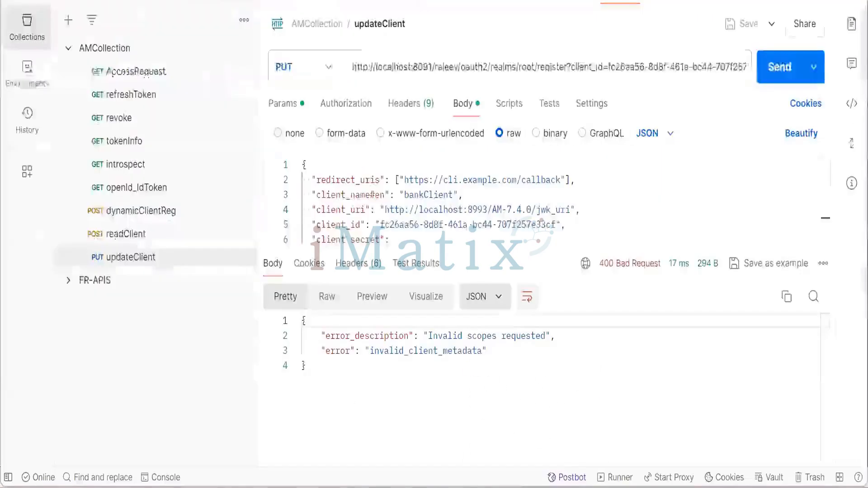
Replace the redirect_uris value in the request body with the copied isAlive.jsp URI and remove the duplicated quotation marks.
click(404, 180)
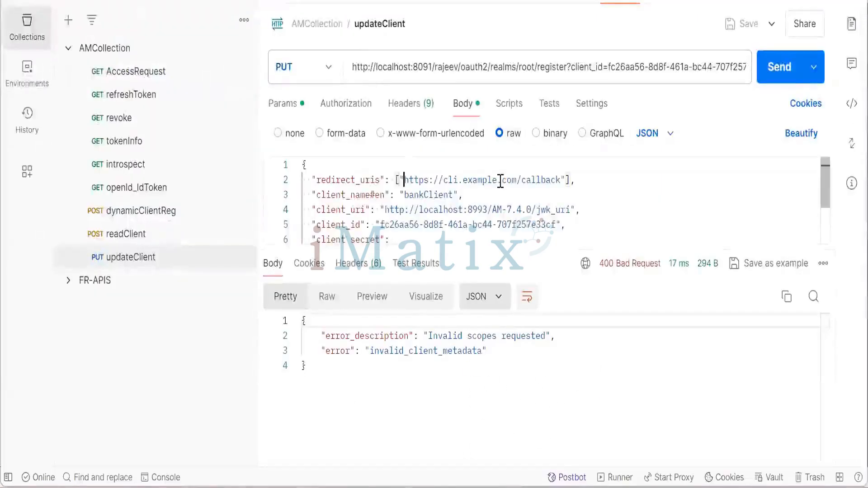
shift+click(561, 179)
key(ctrl+v)
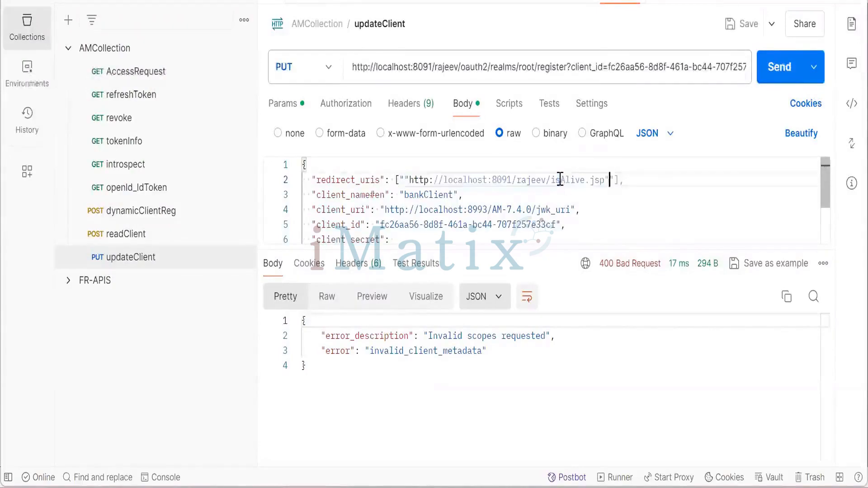
click(405, 180)
key(BackSpace)
key(BackSpace)
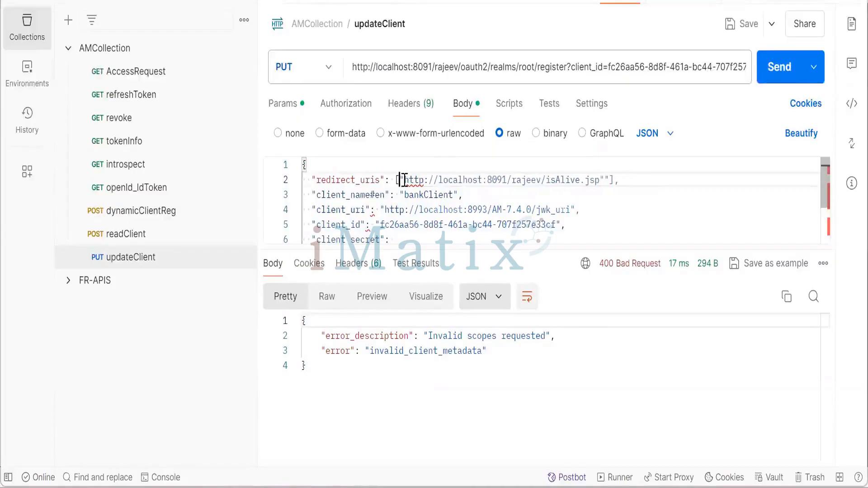
click(605, 180)
key(BackSpace)
click(622, 181)
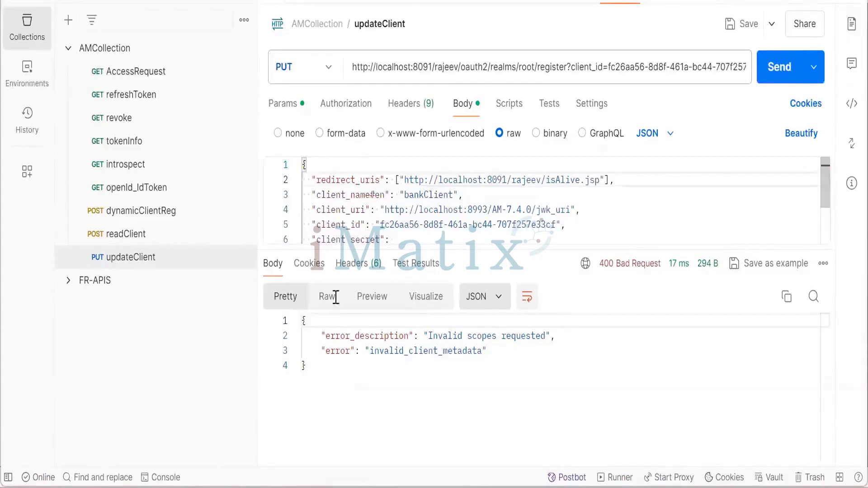
Set client_name#en in the request body to "liveClient", taken from the response in the text editor, and send the updateClient request.
key(alt+Tab)
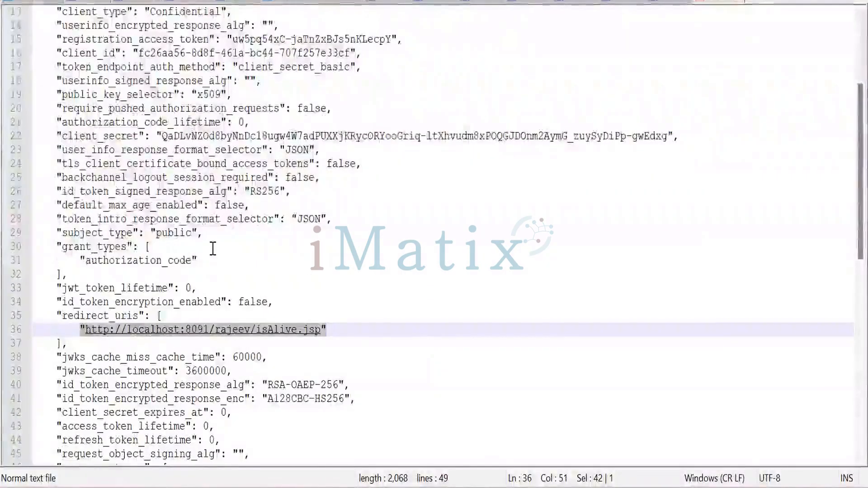
scroll(226, 258, up, 2)
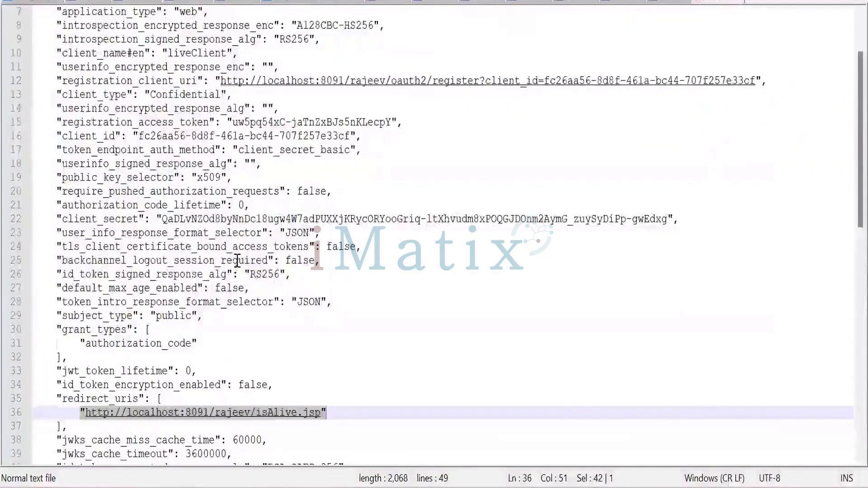
scroll(237, 261, up, 1)
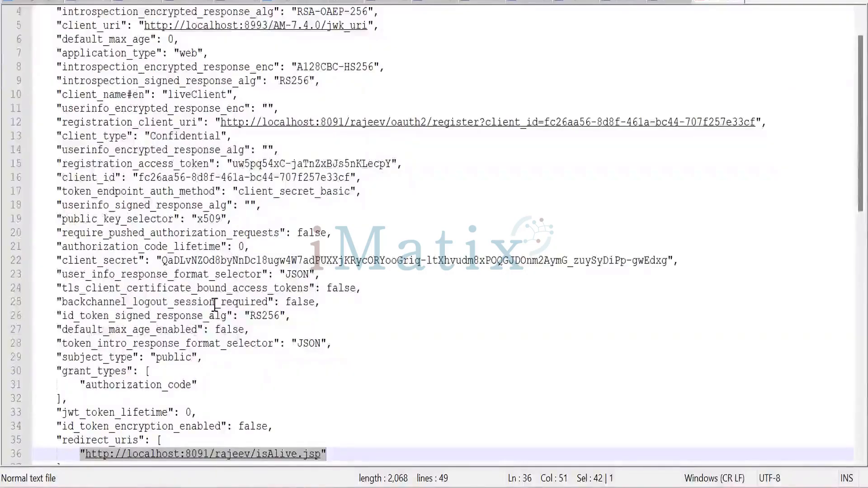
scroll(196, 231, up, 1)
double_click(187, 137)
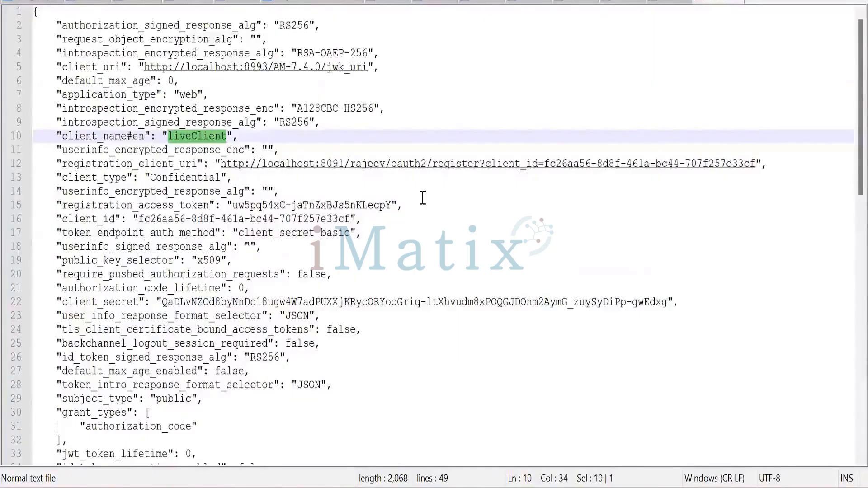
key(alt+Tab)
click(557, 384)
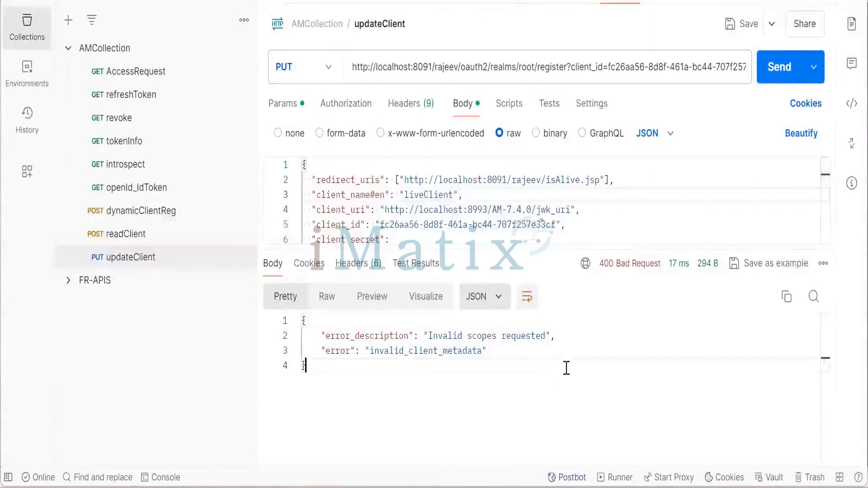
click(773, 74)
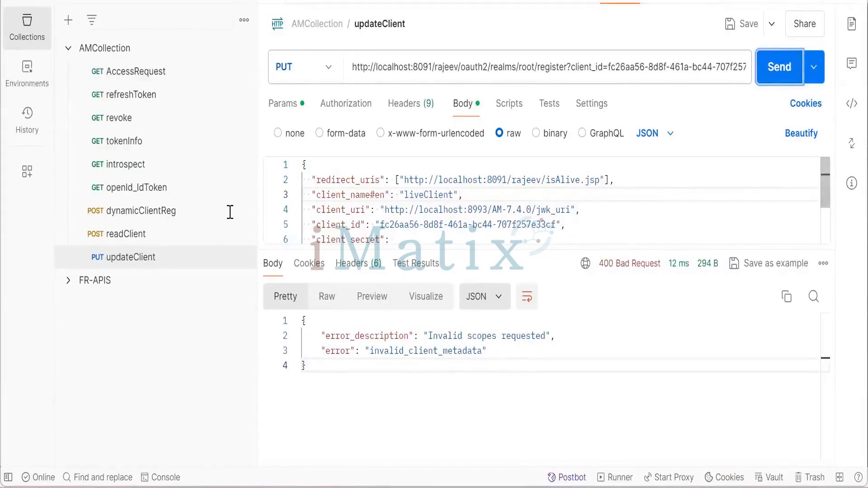
Try to replace the body's client_uri value with the client_uri entry copied from the text editor, and undo the paste.
key(alt+Tab)
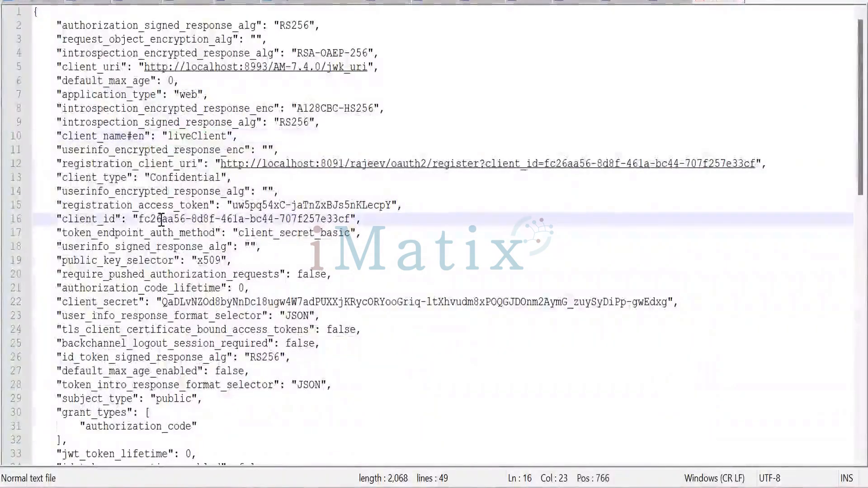
double_click(160, 219)
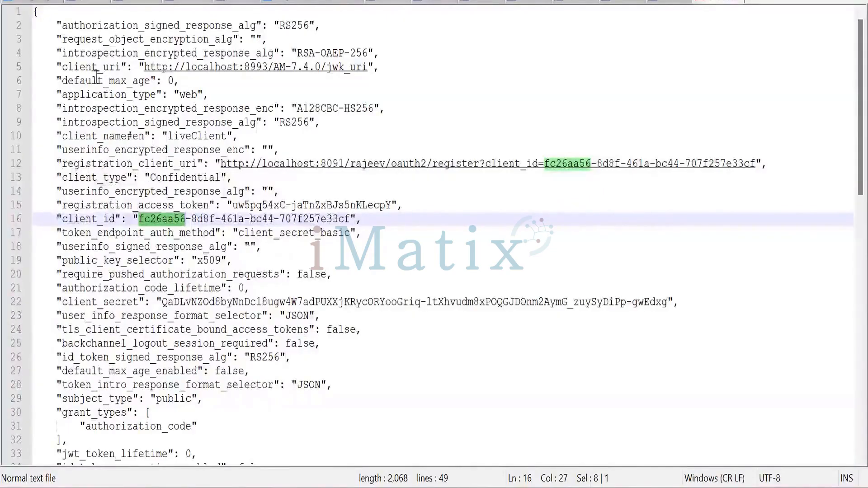
click(58, 67)
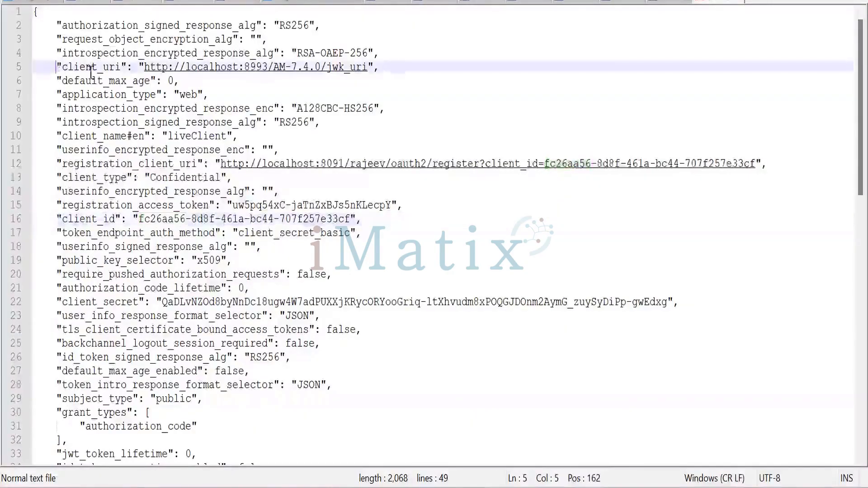
shift+click(372, 67)
key(ctrl+c)
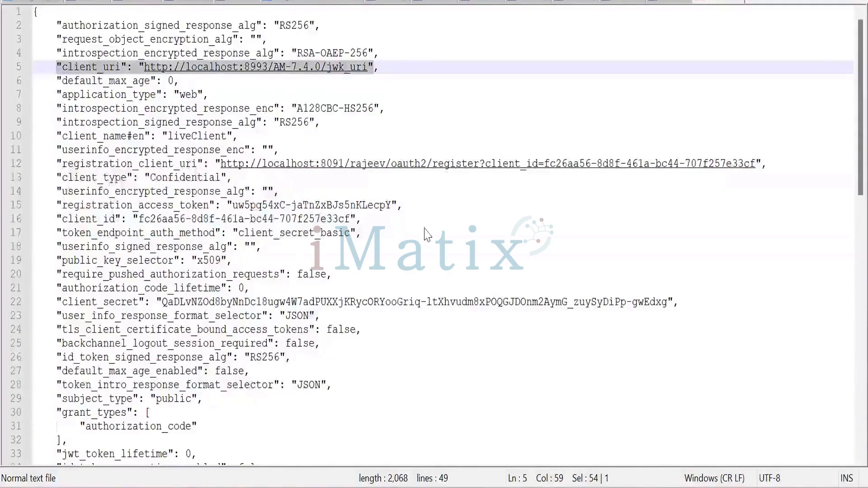
key(alt+Tab)
click(385, 210)
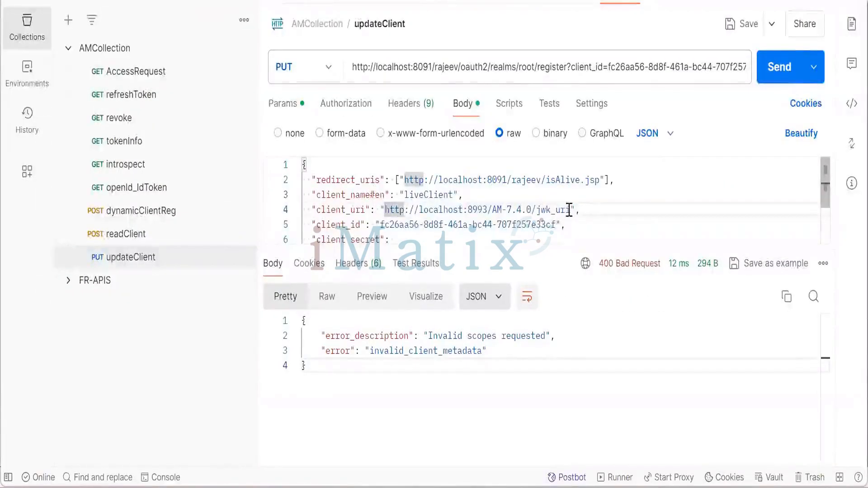
shift+click(571, 210)
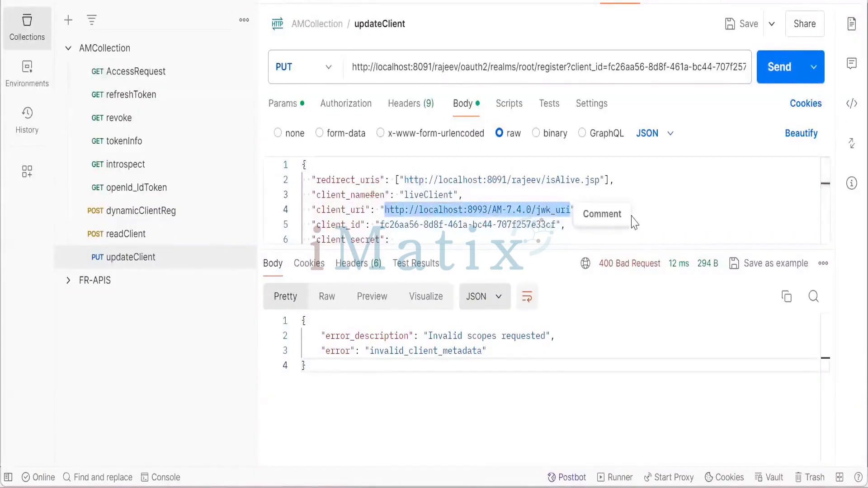
key(ctrl+v)
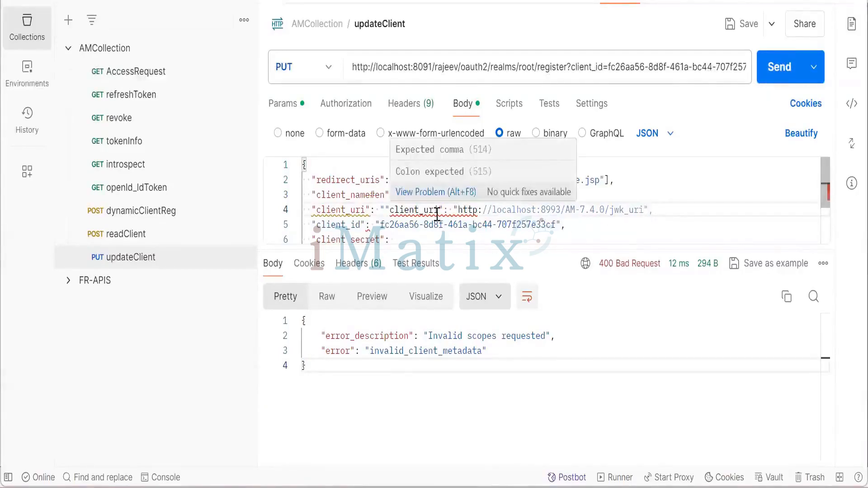
key(ctrl+z)
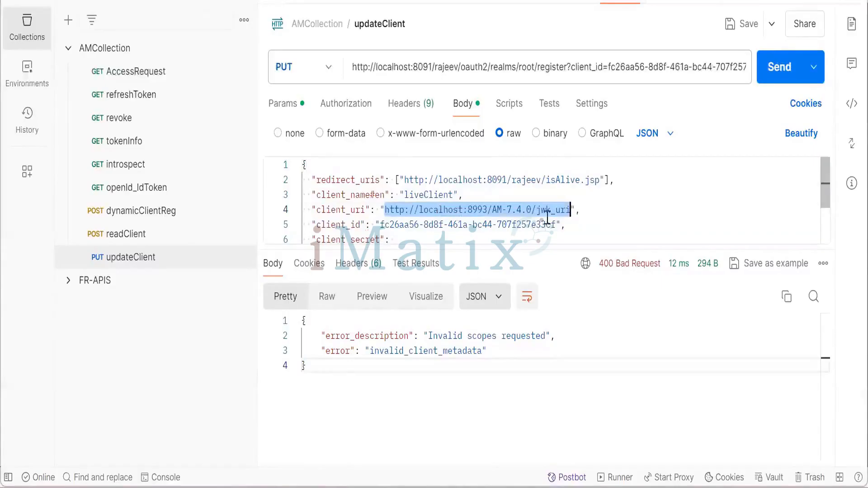
click(591, 211)
Save the updateClient request, and resend it with the whole "scope": "write" entry deleted from the body.
click(737, 24)
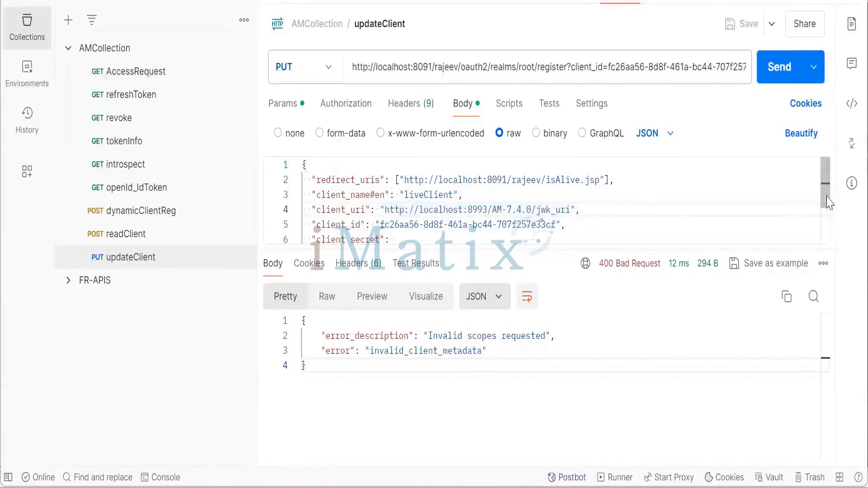
drag(828, 202, 819, 229)
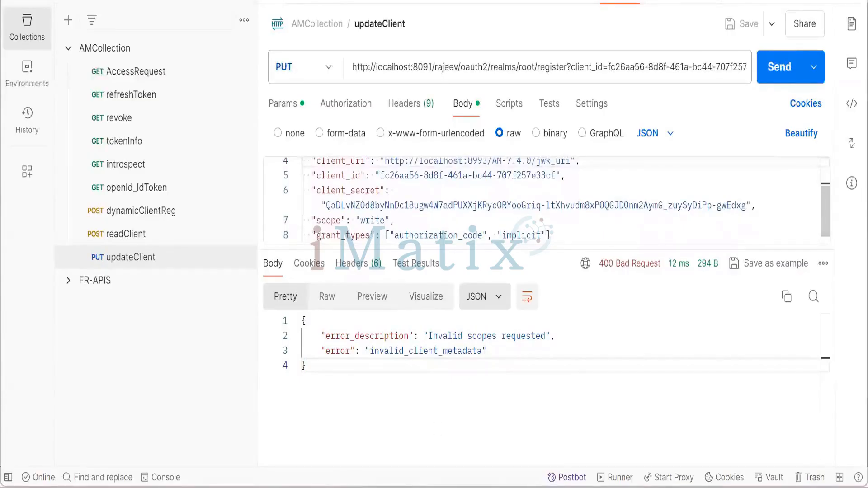
mouse_move(504, 487)
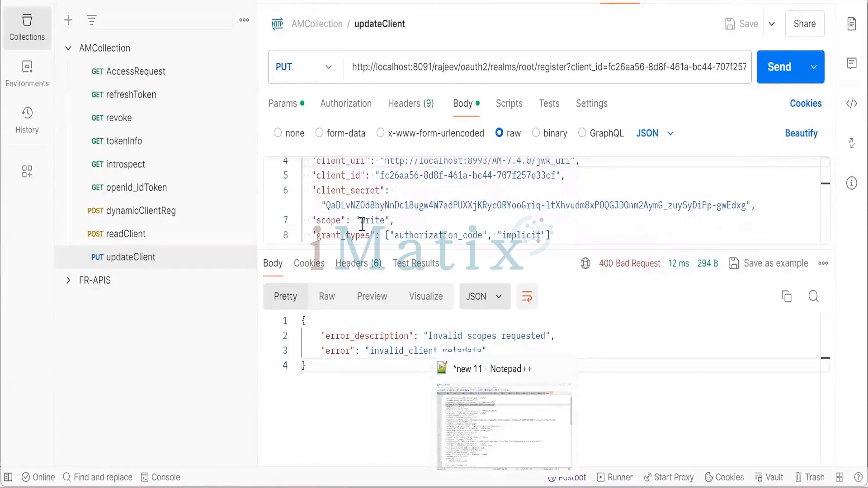
drag(312, 220, 396, 219)
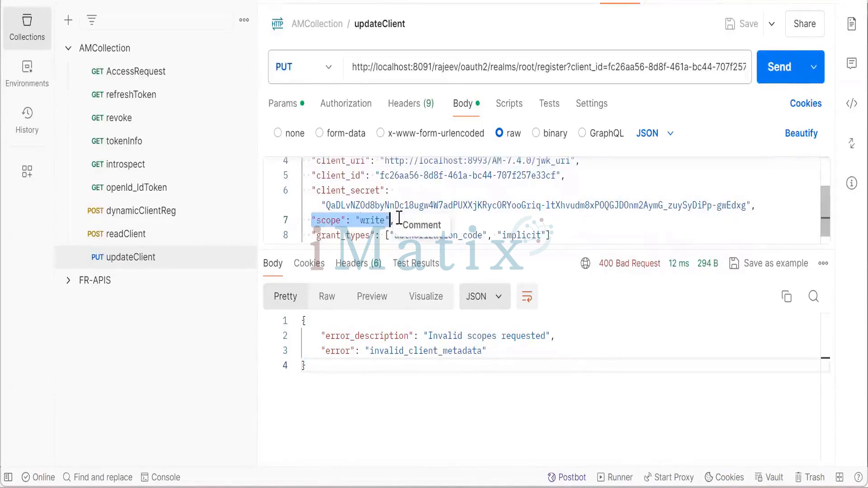
key(BackSpace)
key(BackSpace)
key(BackSpace)
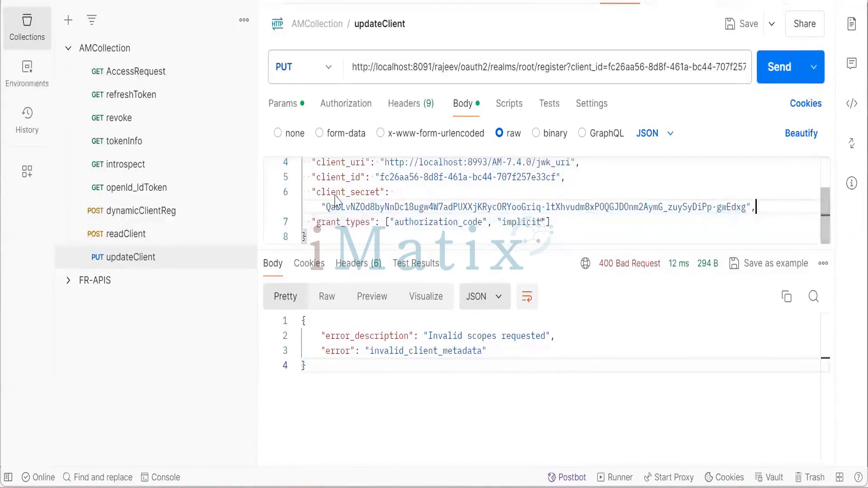
click(762, 68)
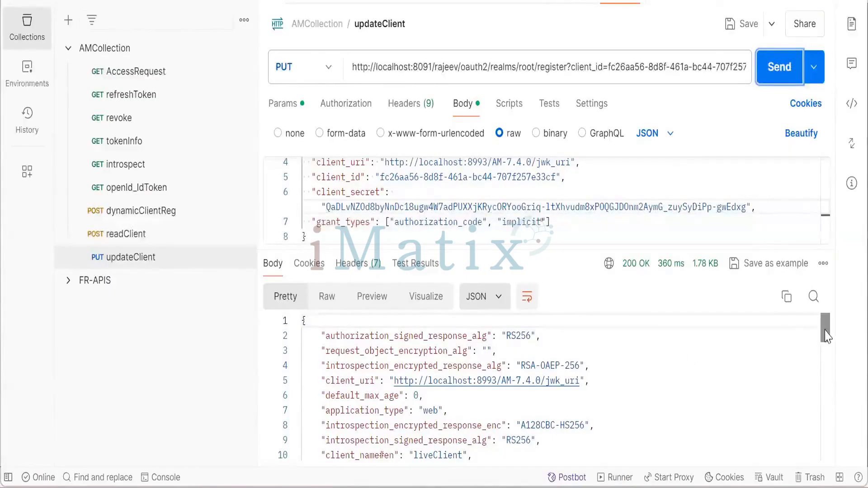
Review the updateClient response, switch to the ForgeRock console in the browser, reload the client and check its advanced Grant Types.
drag(825, 337, 824, 381)
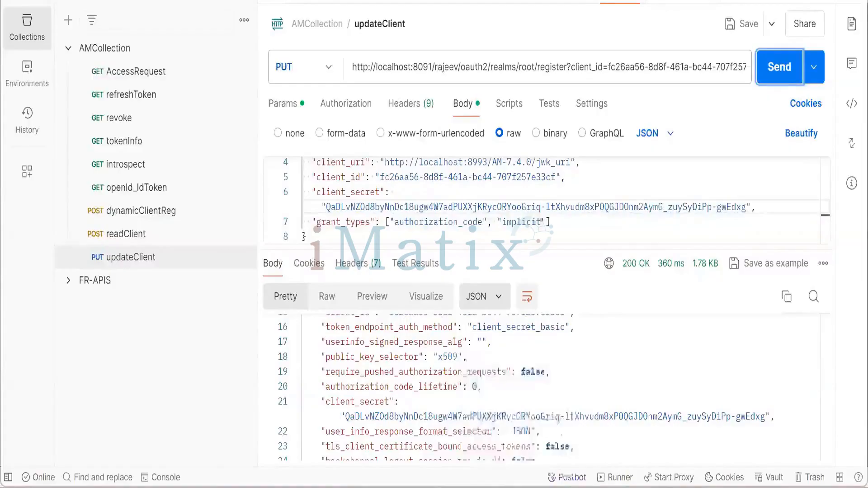
click(479, 487)
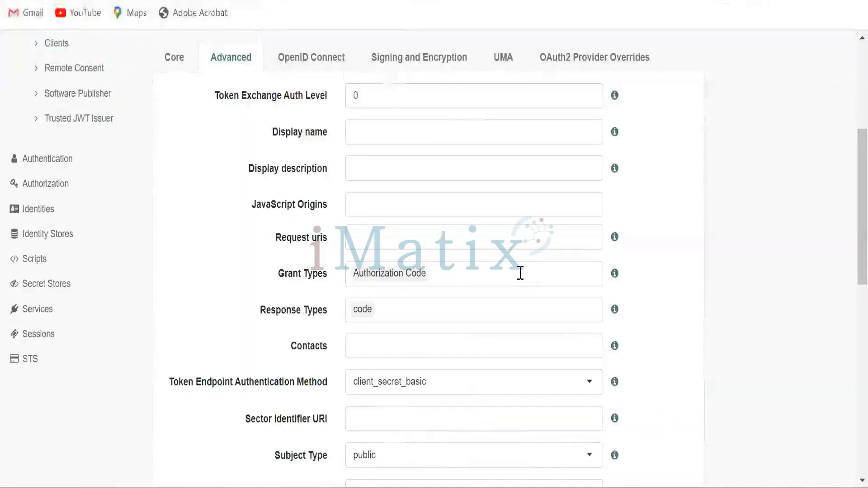
click(520, 273)
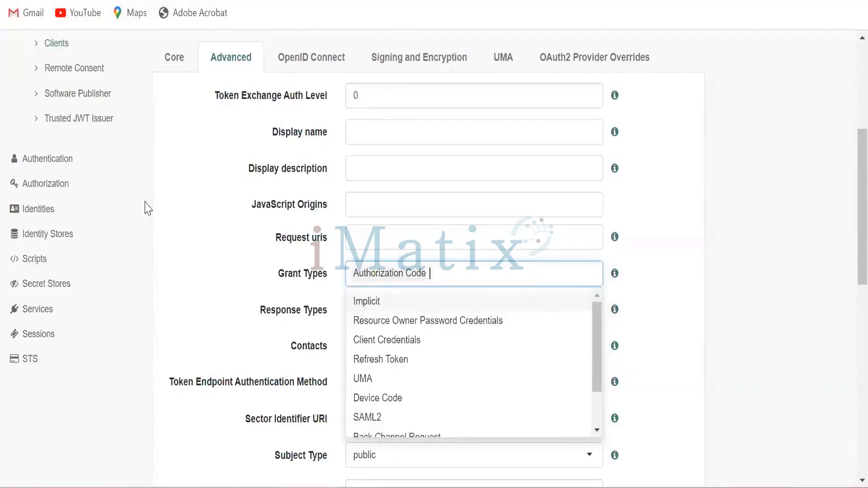
click(68, 0)
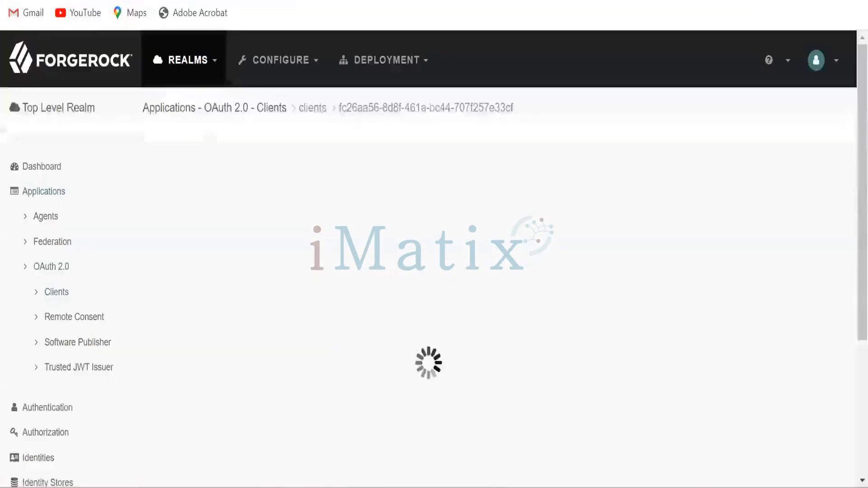
click(228, 307)
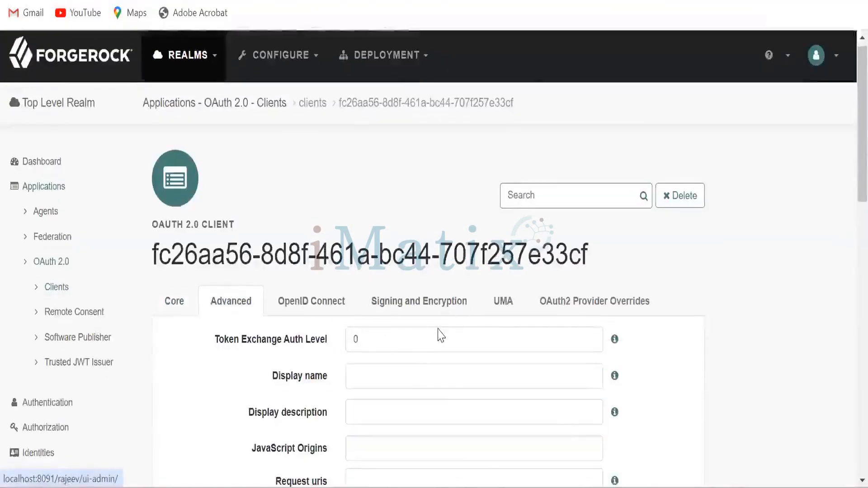
scroll(438, 335, down, 3)
scroll(439, 327, down, 2)
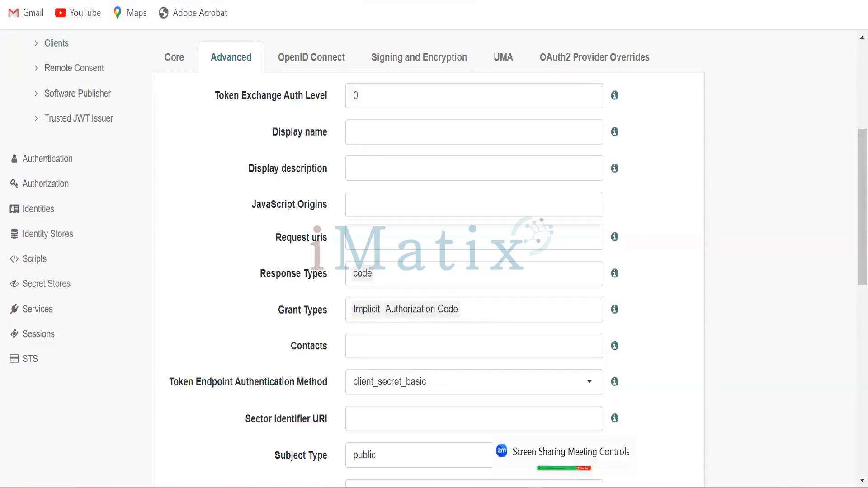
Return to Postman to check the body's grant_types, and examine the original client metadata in the text editor for comparison.
click(532, 486)
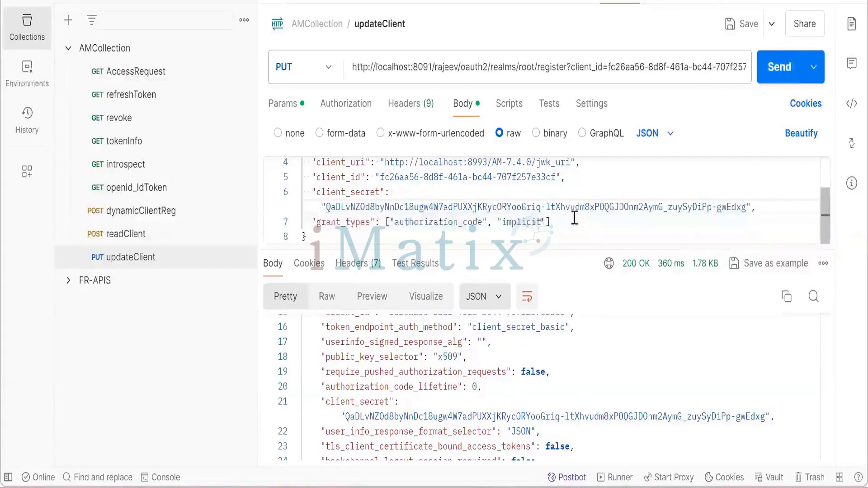
click(675, 65)
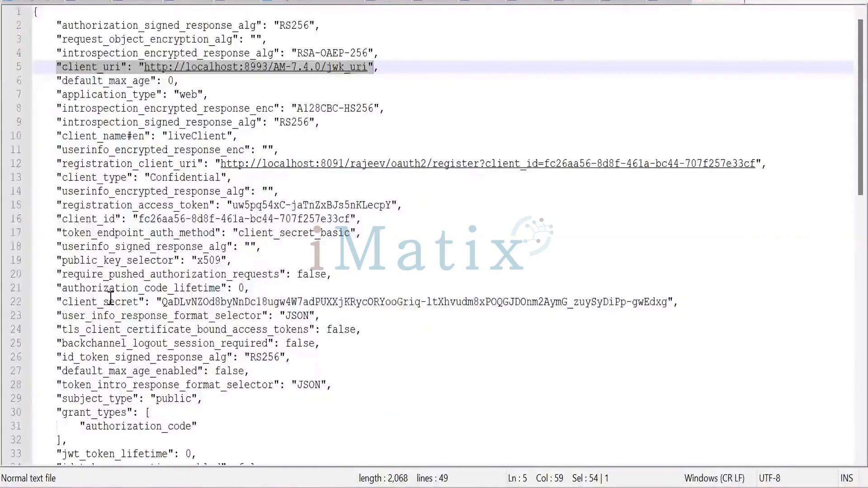
scroll(111, 298, down, 5)
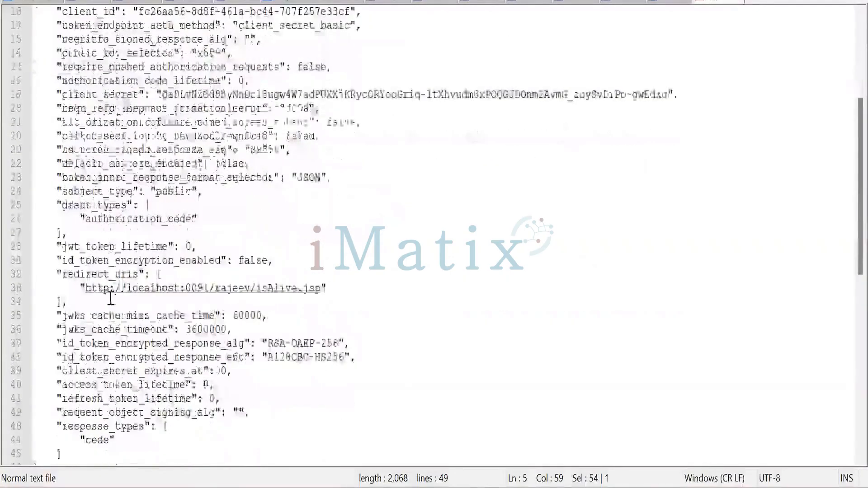
scroll(158, 296, down, 2)
scroll(165, 302, up, 1)
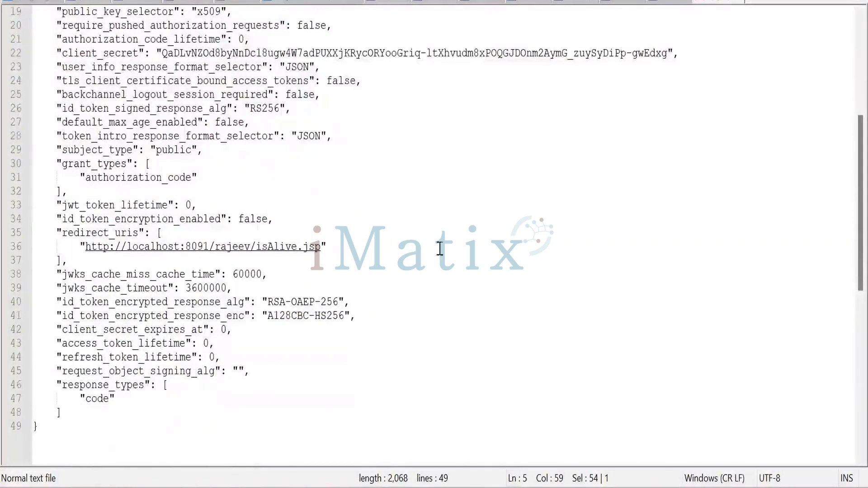
scroll(440, 247, up, 4)
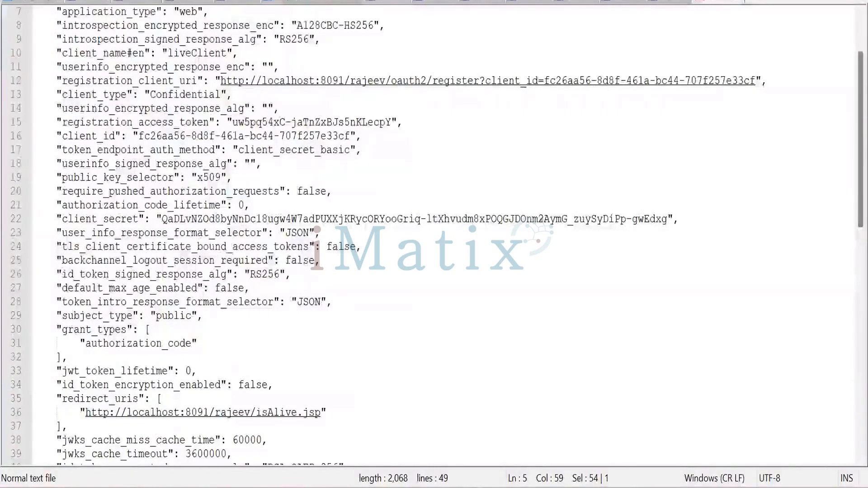
Return to Postman, open the readClient request and examine the client metadata in its response.
key(alt+Tab)
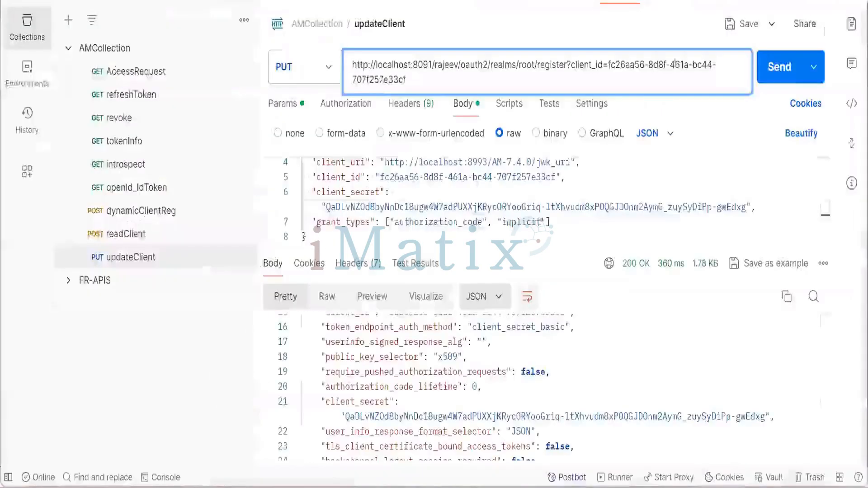
click(144, 244)
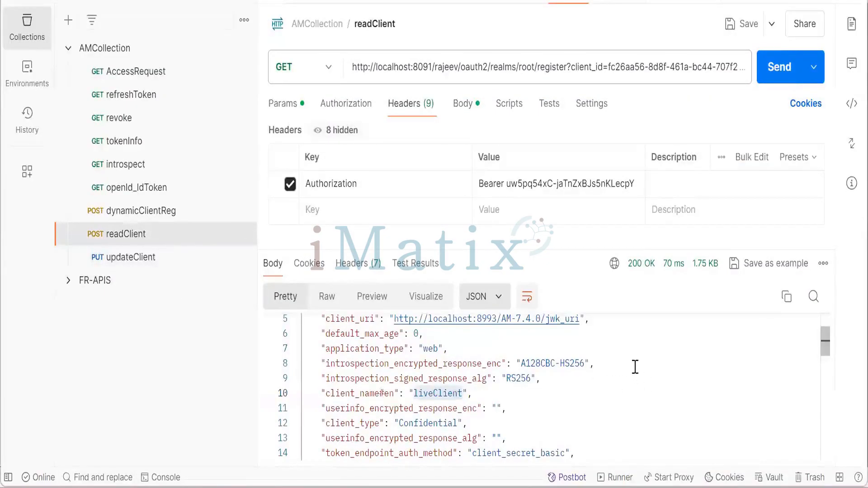
double_click(369, 364)
scroll(427, 372, down, 10)
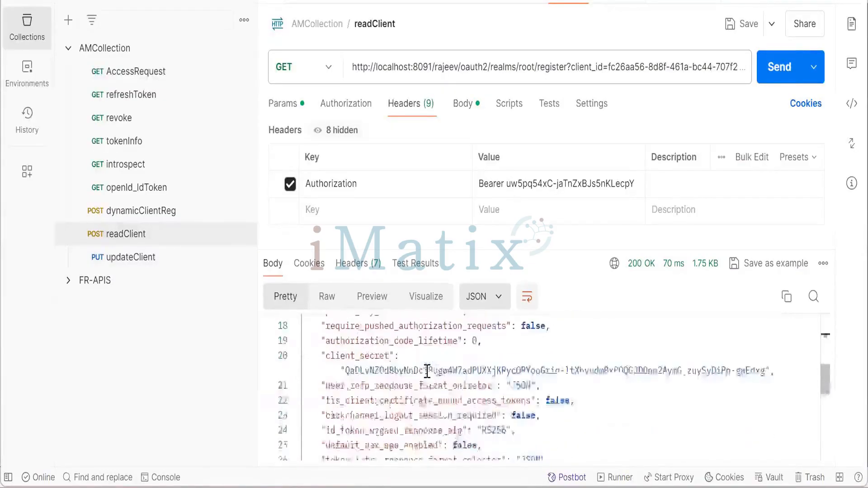
scroll(427, 372, down, 5)
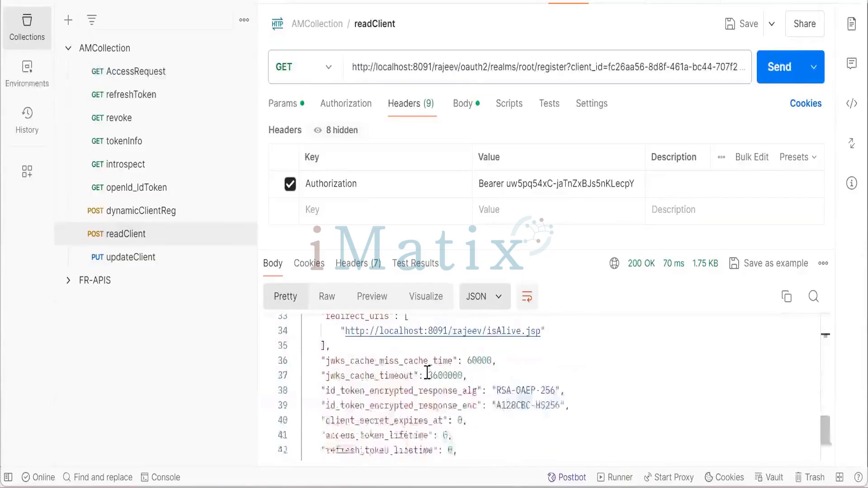
scroll(427, 371, up, 15)
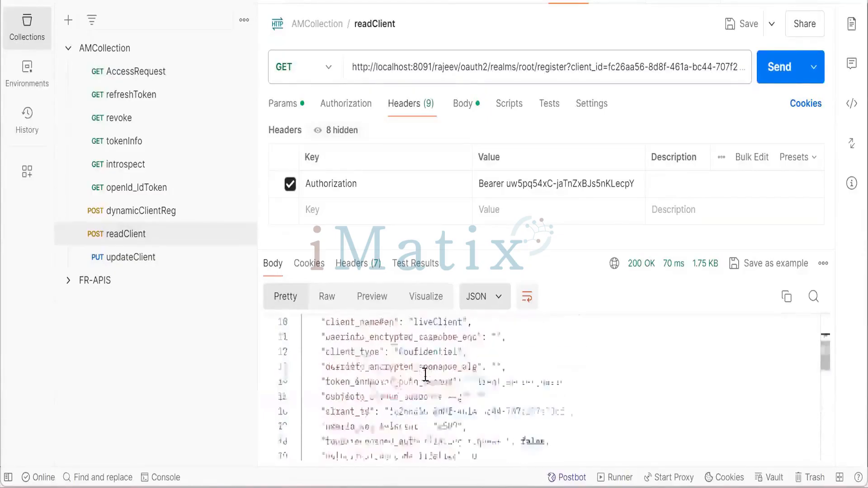
click(549, 336)
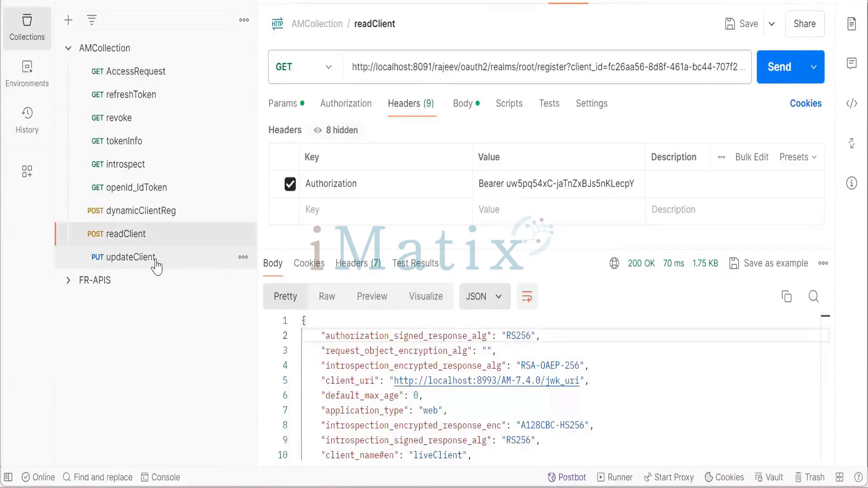
Duplicate the updateClient request in AMCollection, open the copy and rename it deleteClient.
click(243, 257)
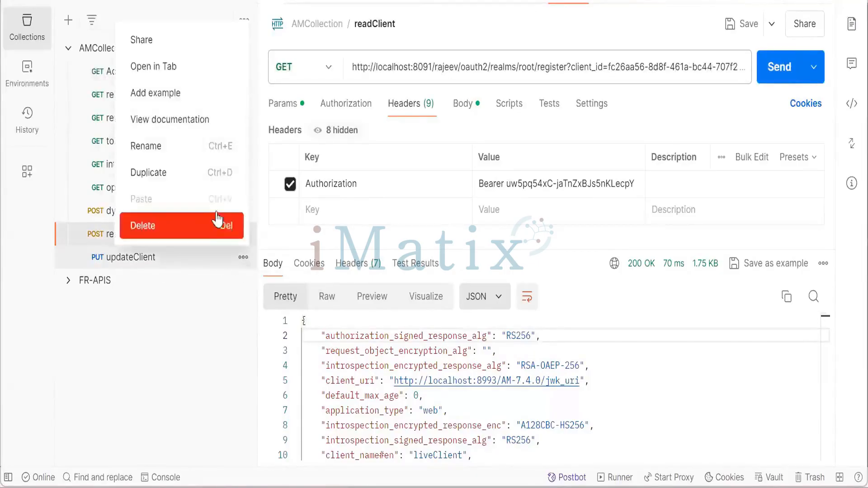
click(171, 180)
click(191, 285)
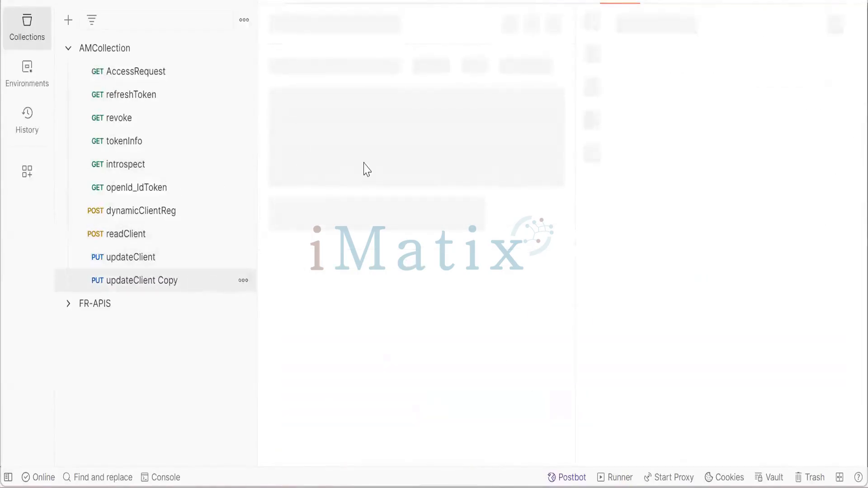
click(391, 24)
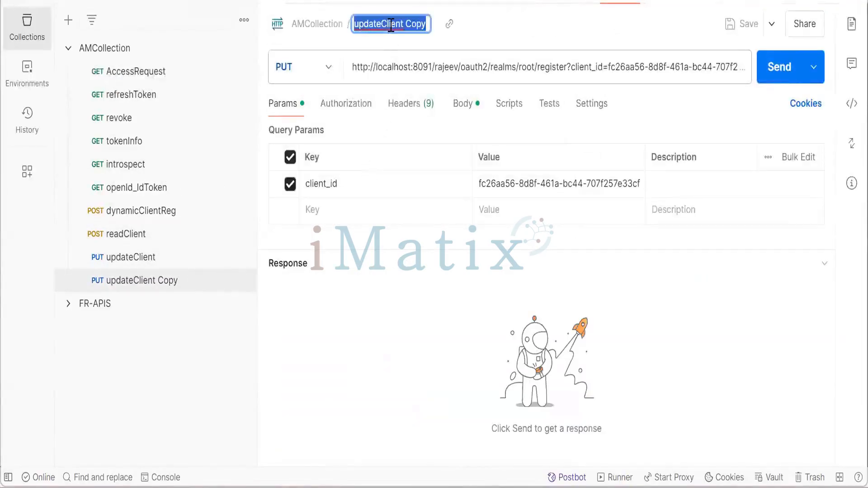
key(BackSpace)
text(del)
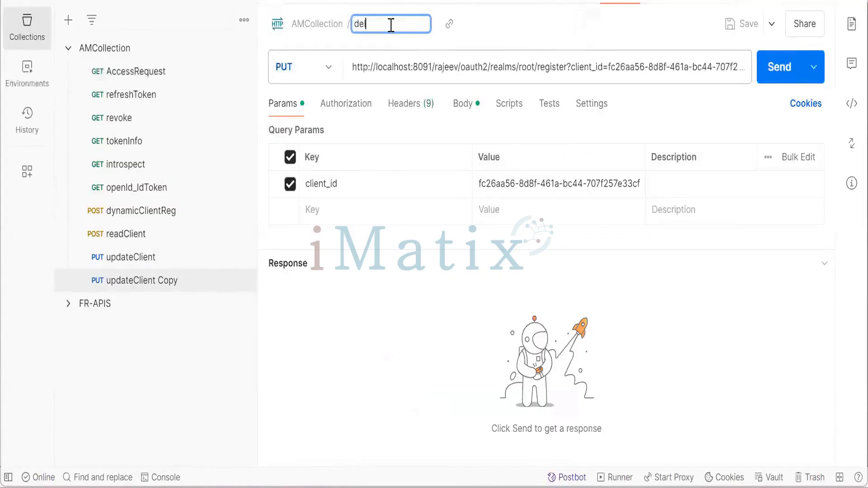
text(eteClient)
key(Return)
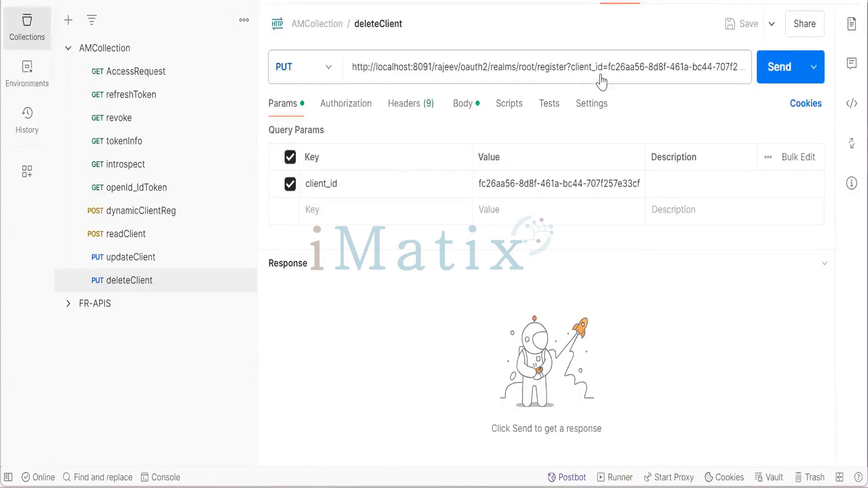
Set the deleteClient request's authorization type to Basic Auth.
click(365, 115)
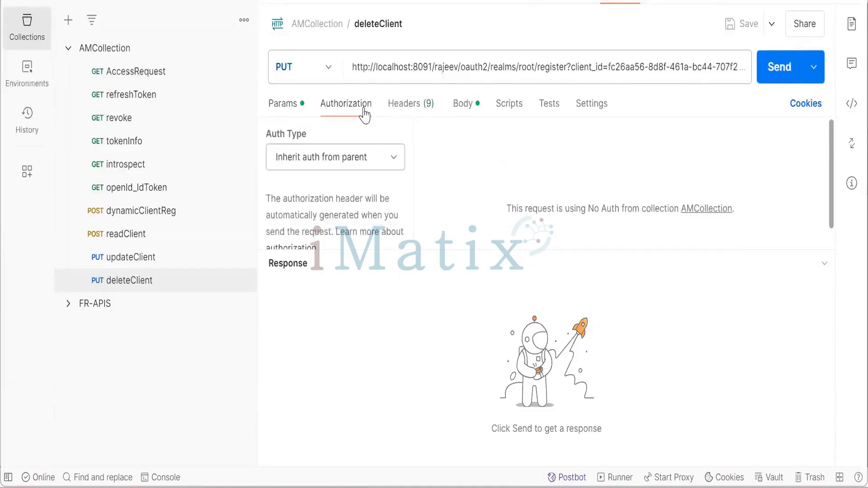
click(393, 158)
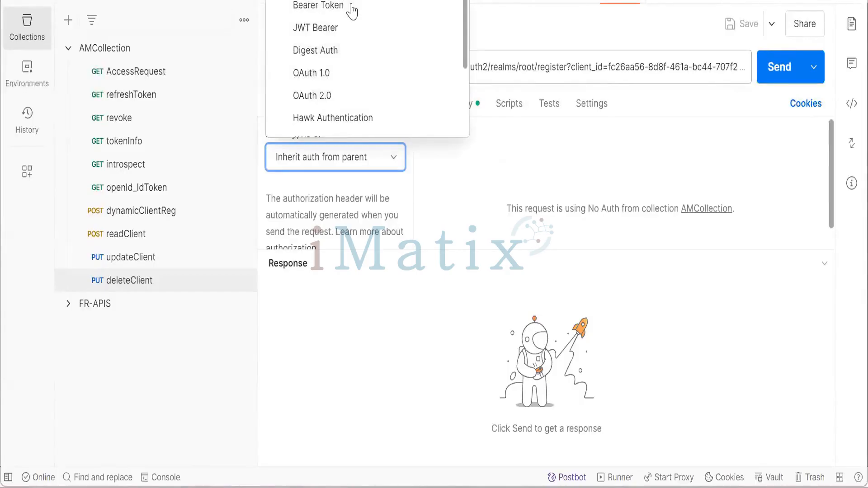
click(340, 1)
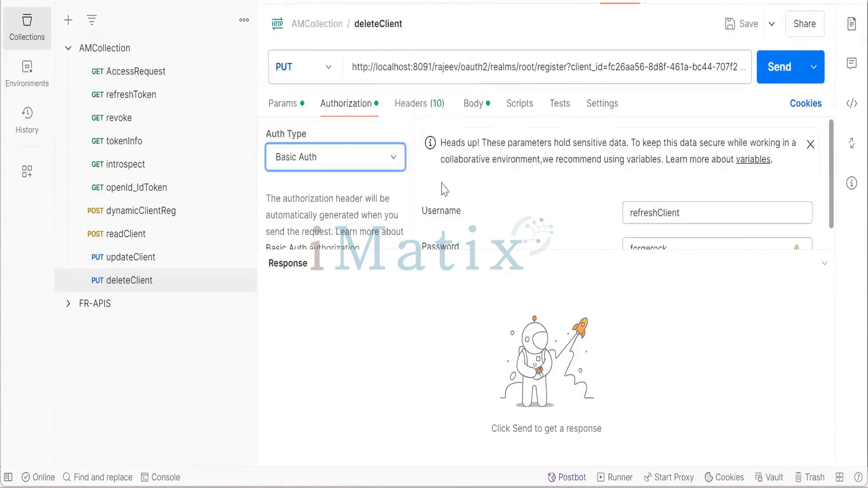
click(395, 158)
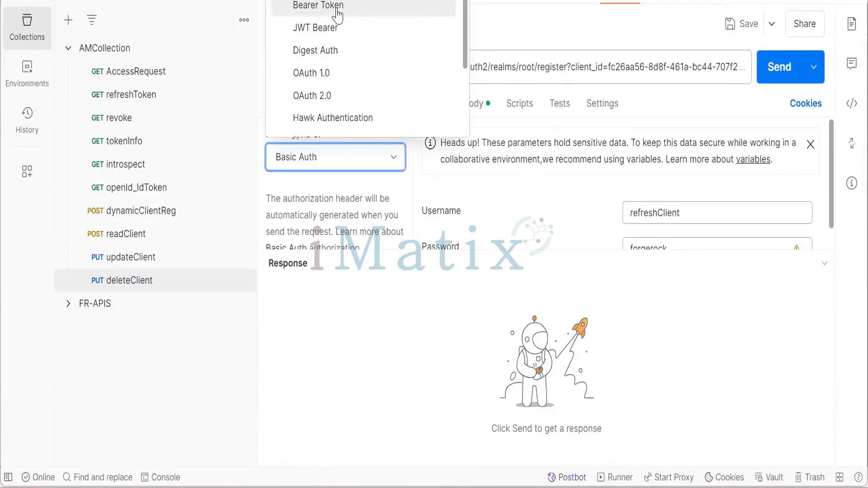
click(384, 311)
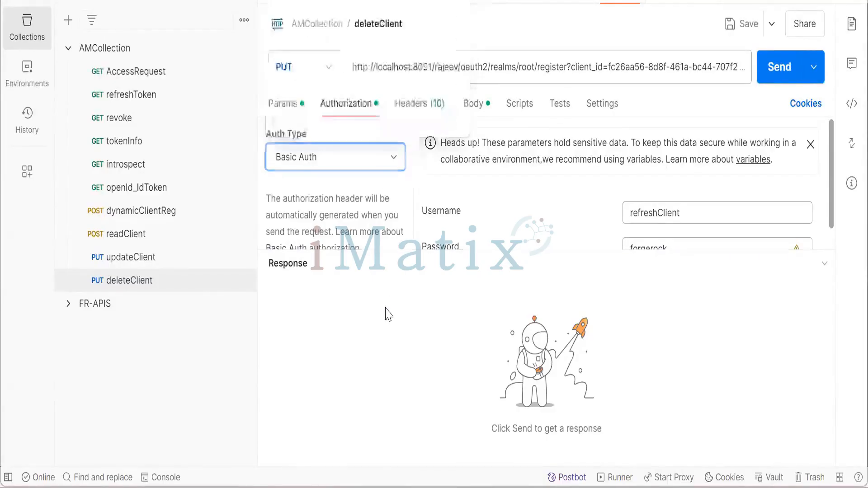
Check the deleteClient request's query parameters and Authorization header, and change its method to DELETE.
click(284, 105)
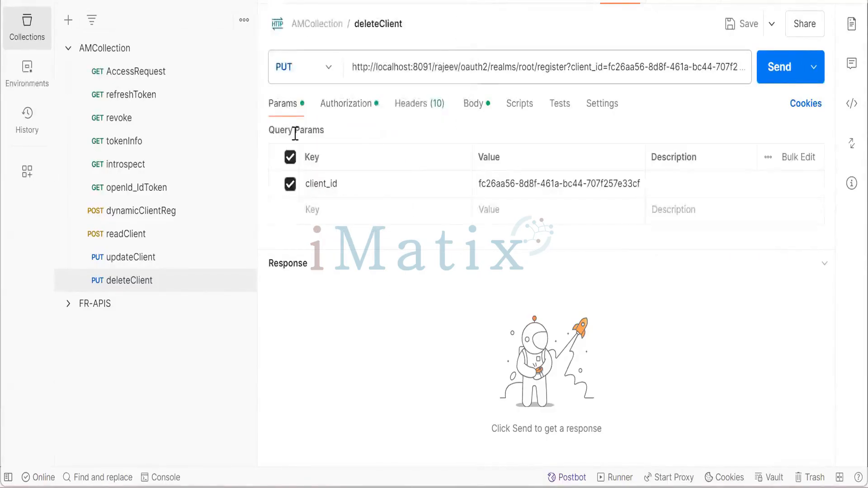
click(419, 104)
click(418, 185)
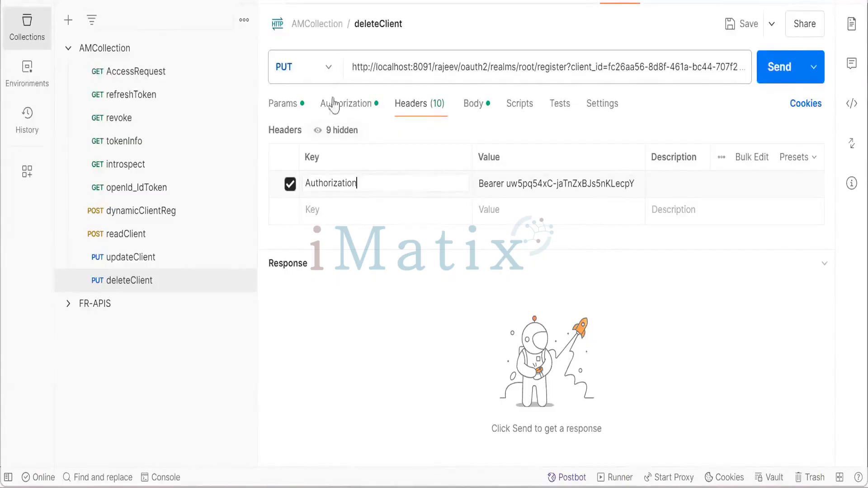
click(334, 68)
click(320, 216)
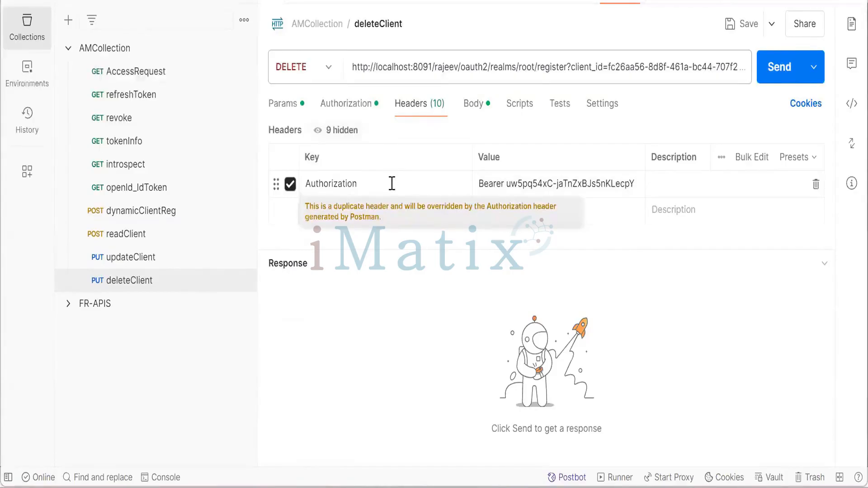
Send the deleteClient request and examine the error description in its response.
click(392, 184)
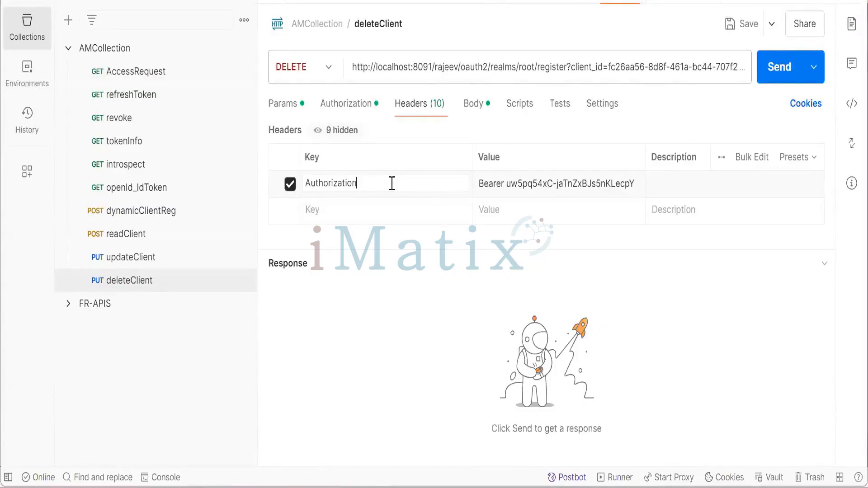
click(768, 68)
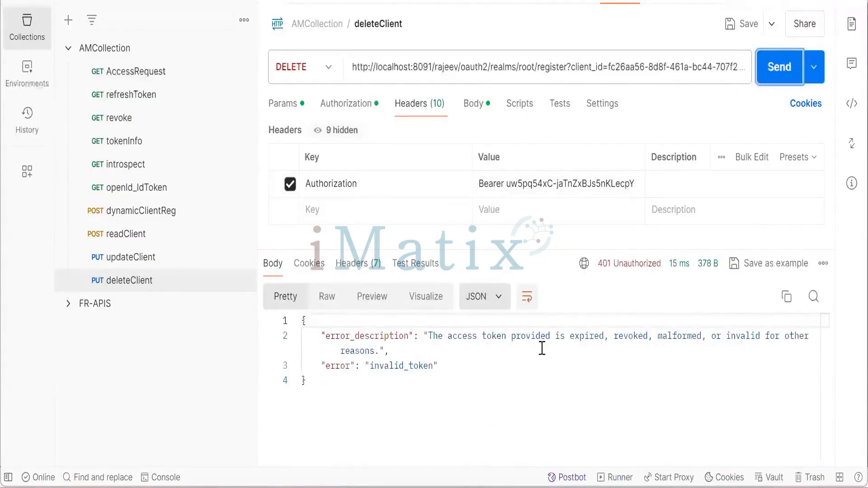
double_click(583, 338)
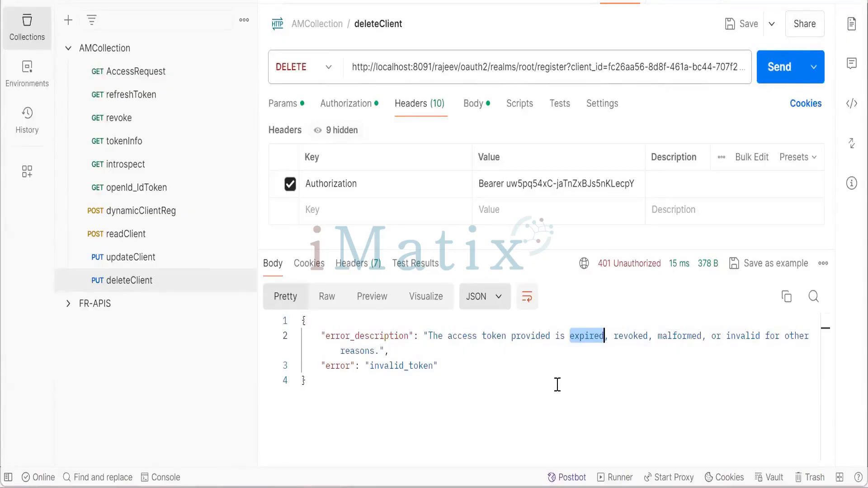
Resend the readClient request for comparison, and review the registration response of the dynamicClientReg request.
click(153, 243)
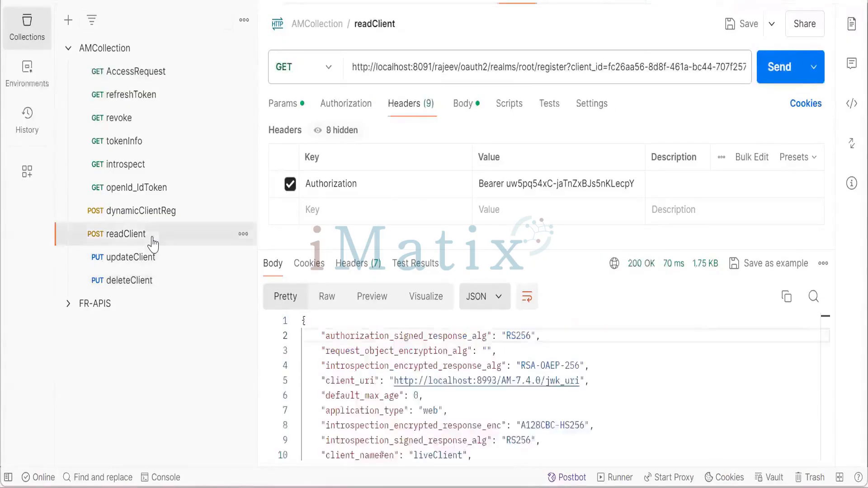
click(770, 75)
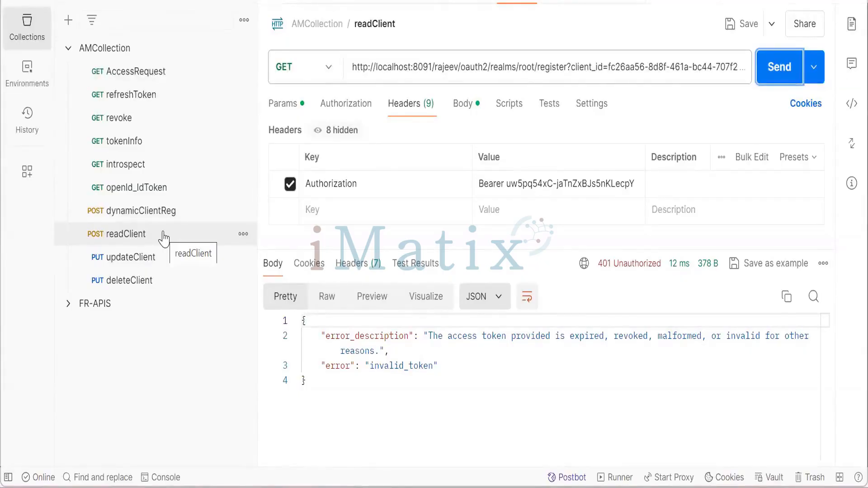
click(162, 212)
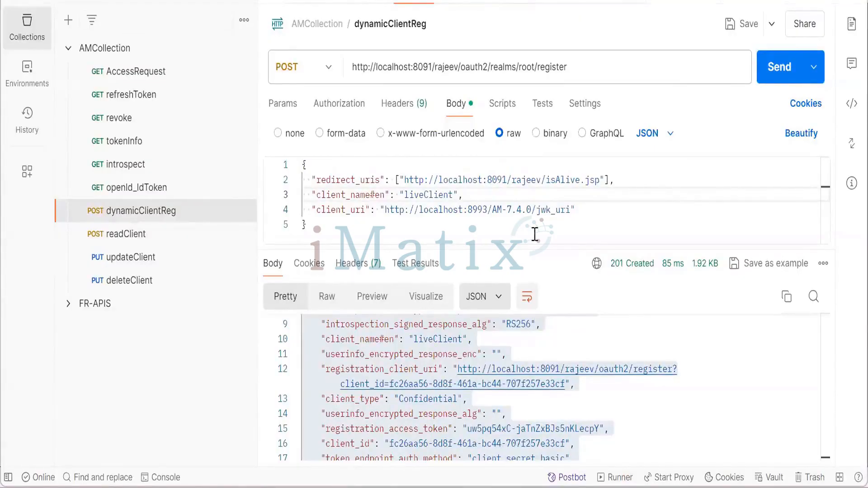
scroll(580, 364, down, 5)
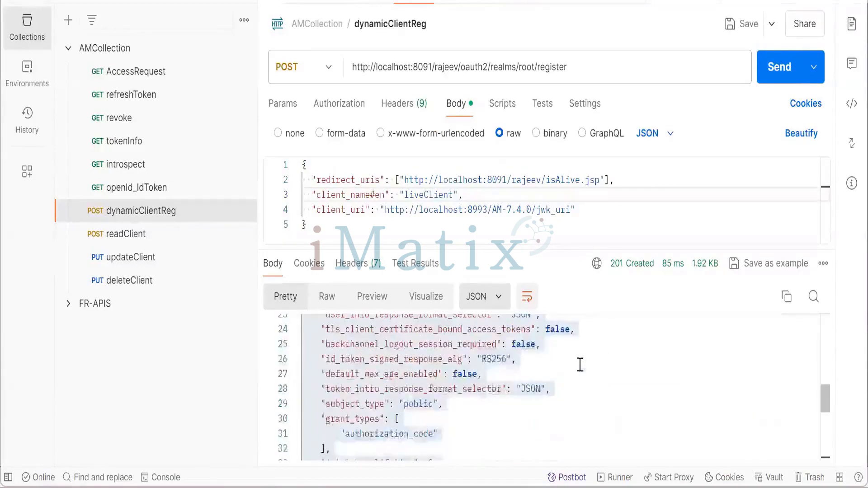
scroll(585, 369, up, 8)
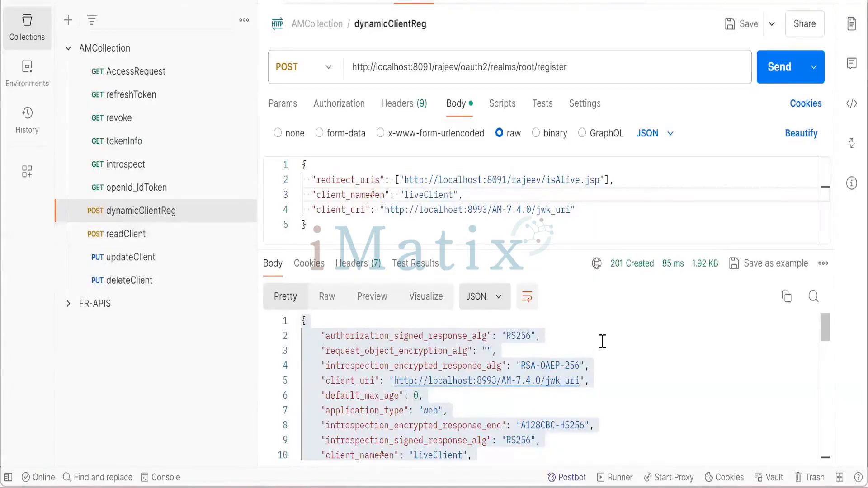
click(658, 341)
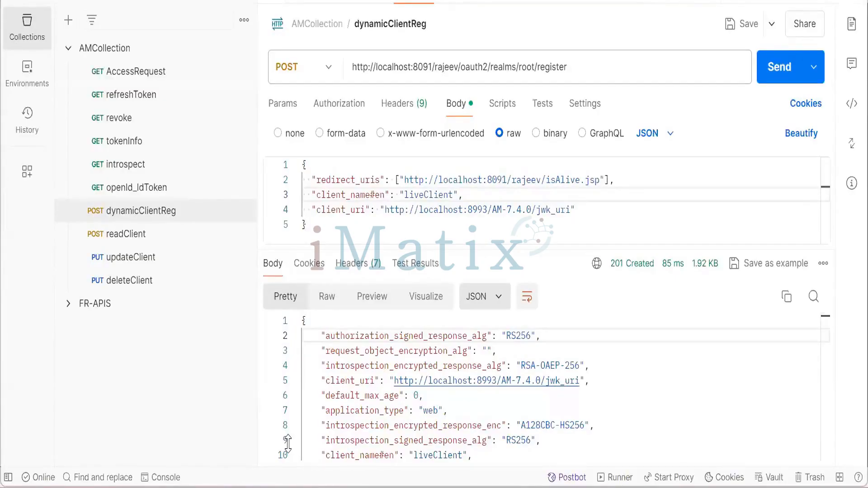
Consult the OIDC discovery slide in PowerPoint, and enable and save OIDC Provider Discovery in the ForgeRock OAuth2 Provider's OpenID Connect settings.
key(alt+Tab)
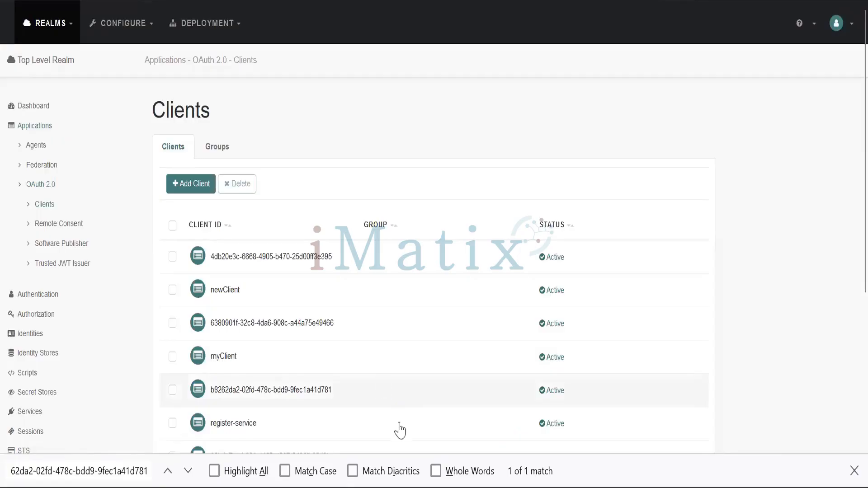
key(alt+Tab)
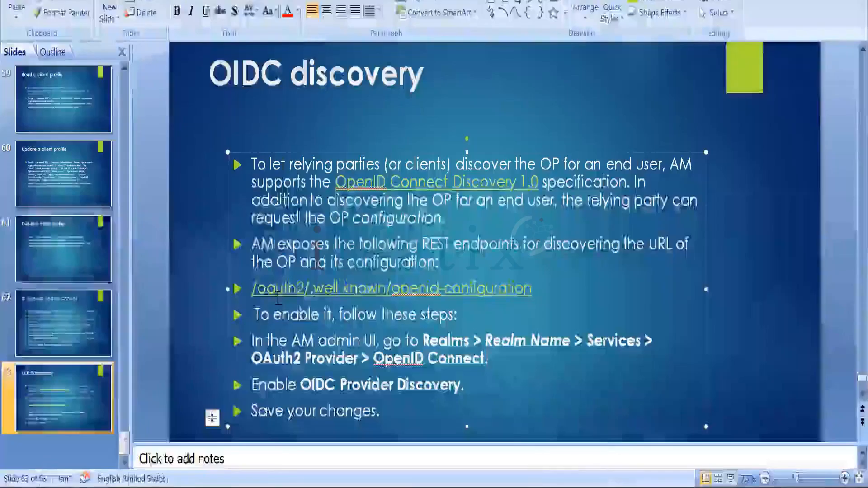
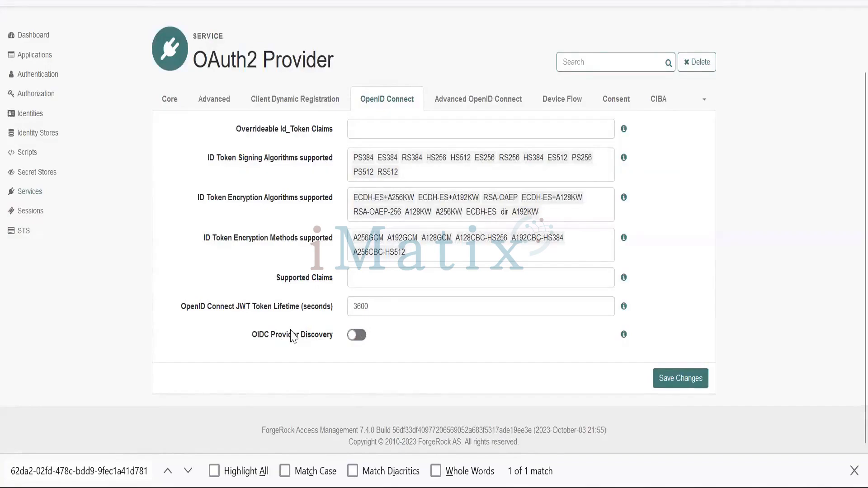
click(357, 335)
click(674, 384)
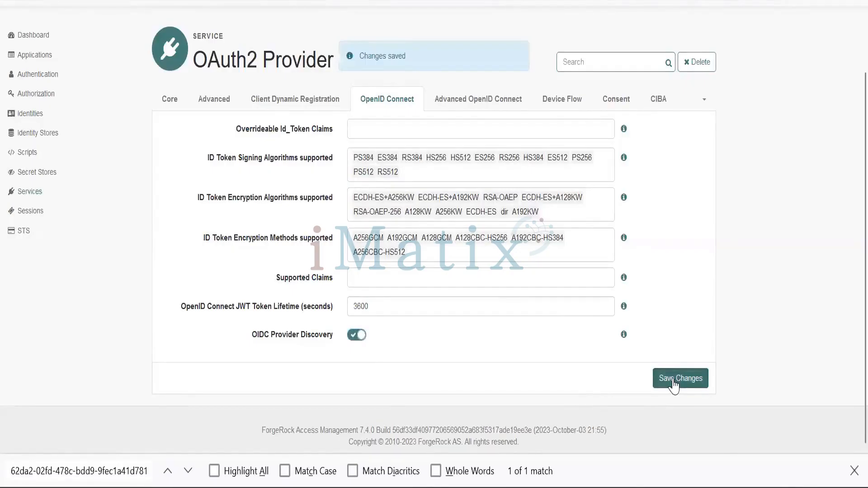
Switch to Postman and open the New Request Copy request for the .well-known/openid-configuration endpoint in AM Collection.
key(alt+Tab)
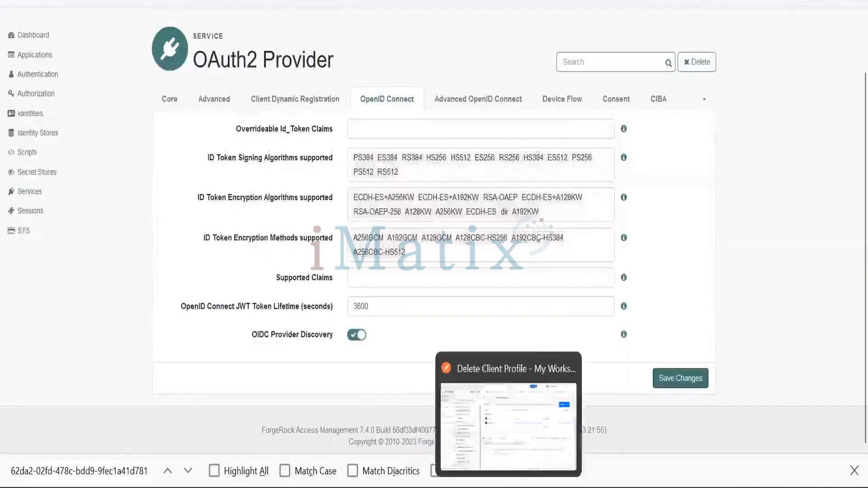
click(509, 487)
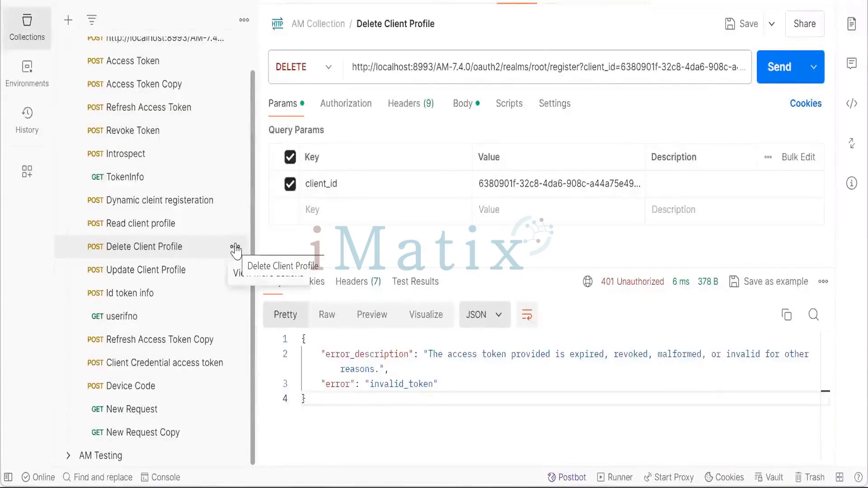
click(171, 421)
click(171, 430)
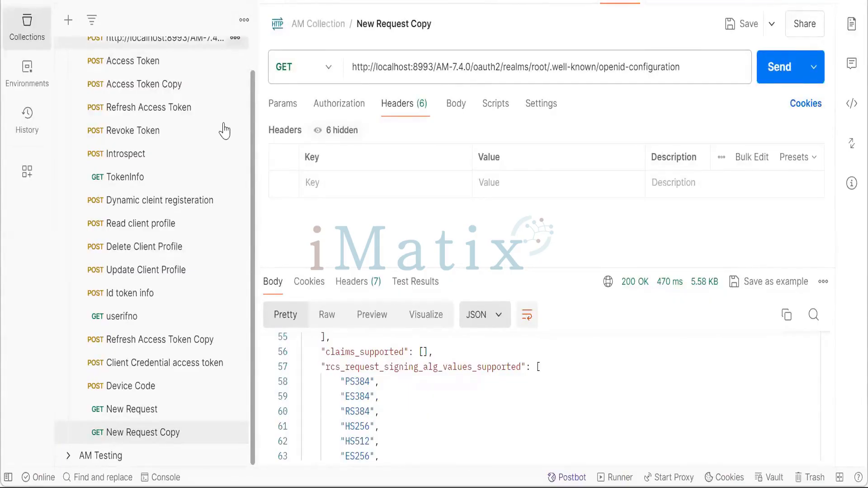
Duplicate the New Request Copy request in AM Collection and rename the duplicate OpenIdConfiguration.
click(235, 432)
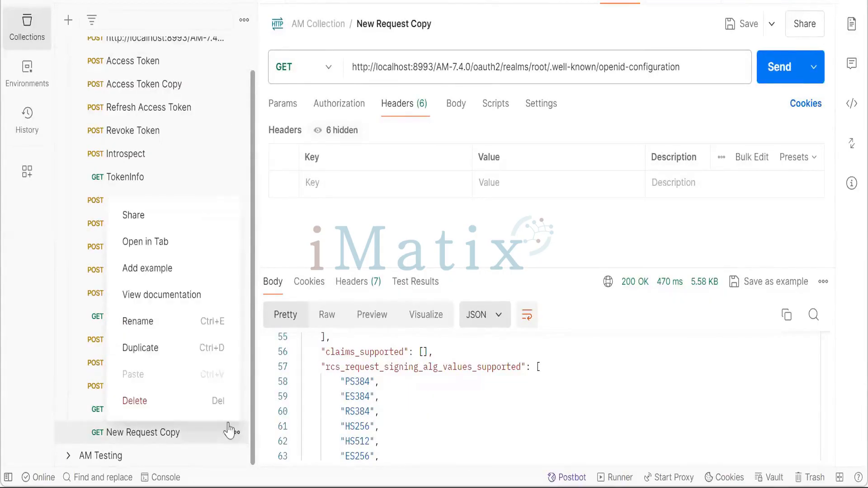
click(194, 348)
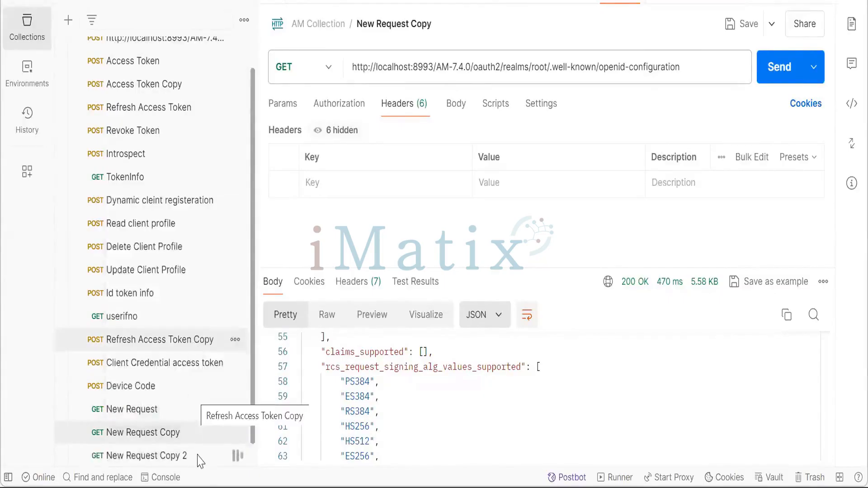
click(385, 21)
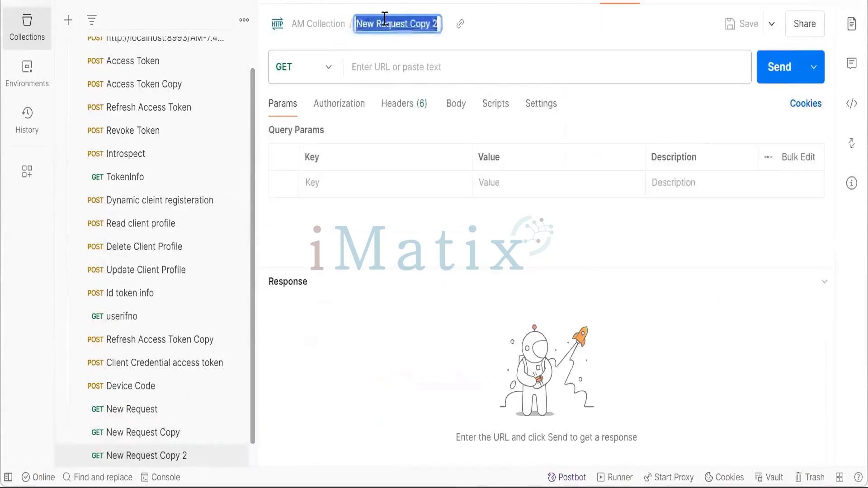
text(Open)
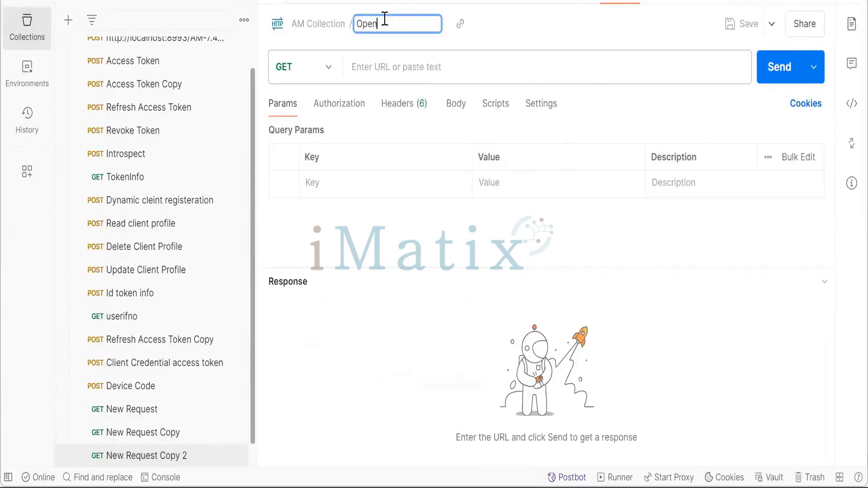
text(IdConfigruration)
click(389, 65)
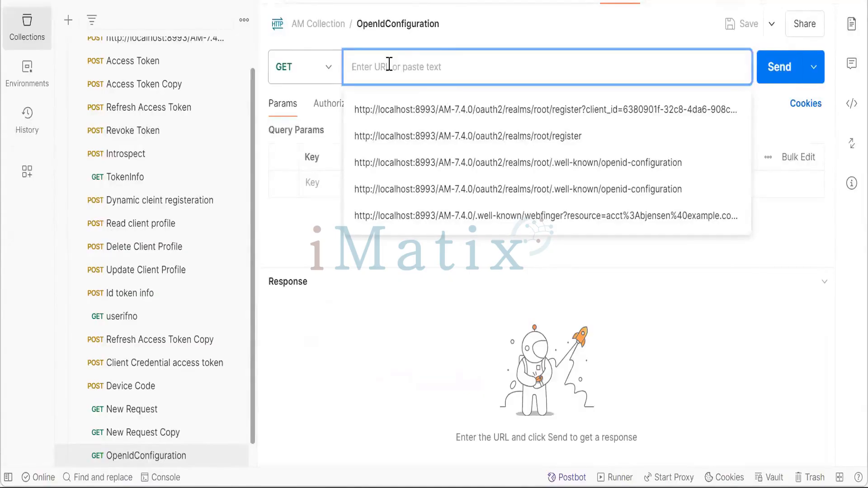
text(https)
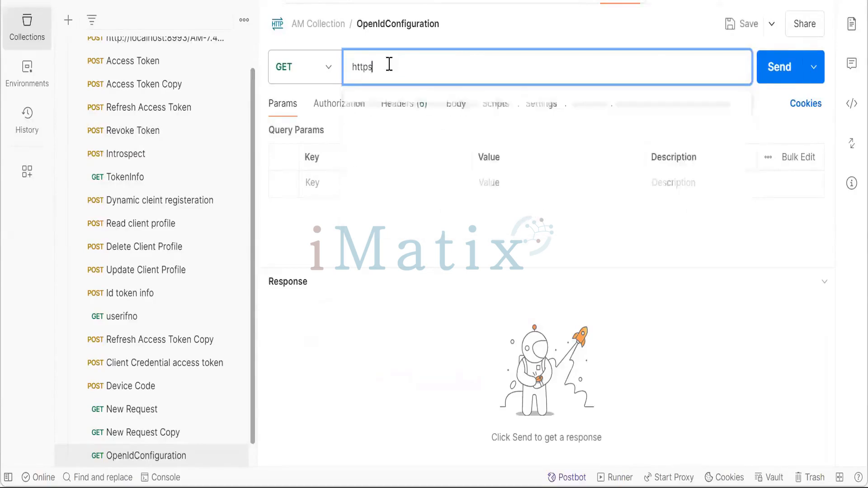
key(BackSpace)
key(BackSpace)
key(BackSpace)
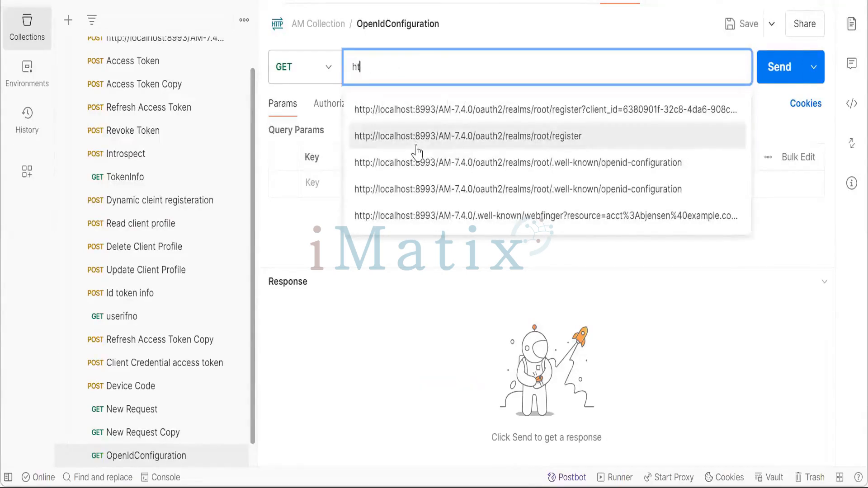
click(400, 163)
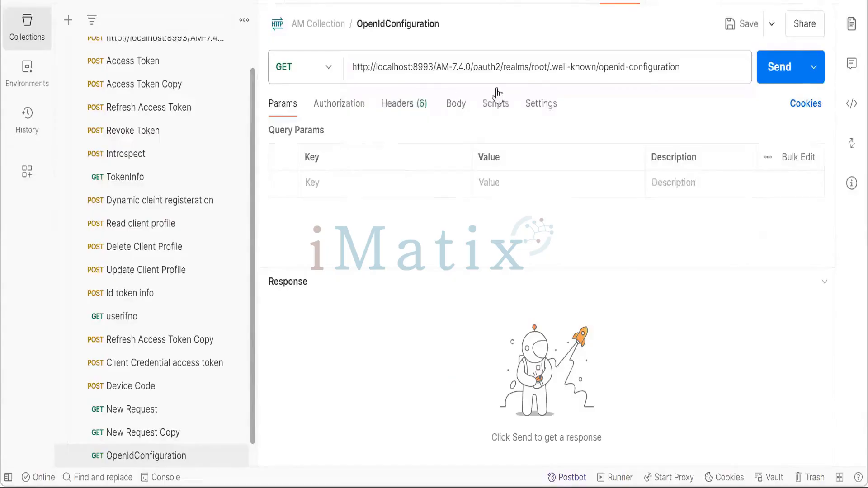
Compare the request URL's .well-known/openid-configuration path with the endpoint on PowerPoint's OIDC discovery slide, and return to Postman.
click(524, 67)
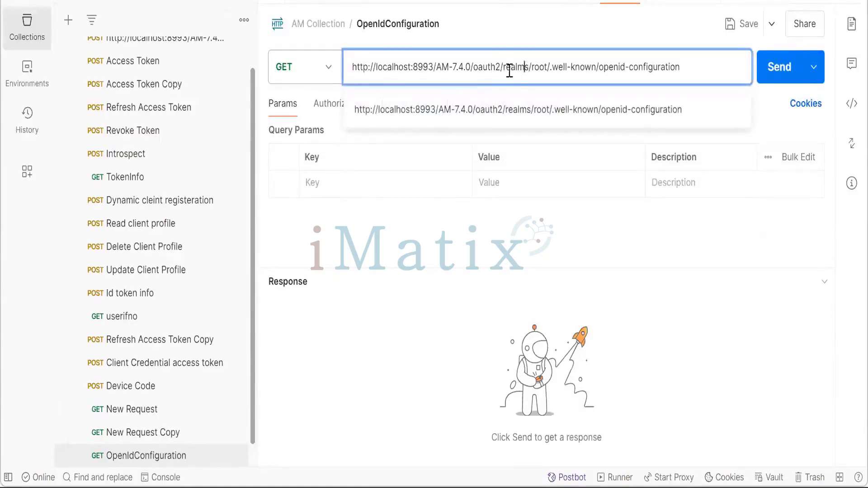
drag(688, 68, 542, 80)
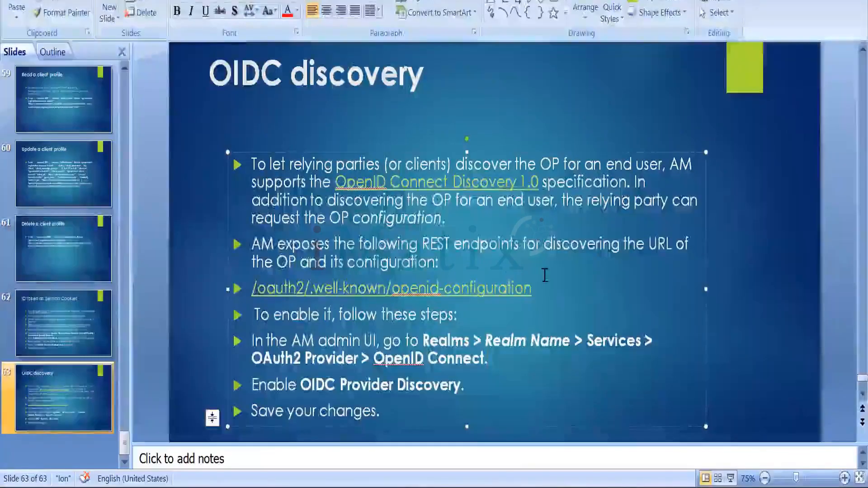
drag(532, 288, 259, 287)
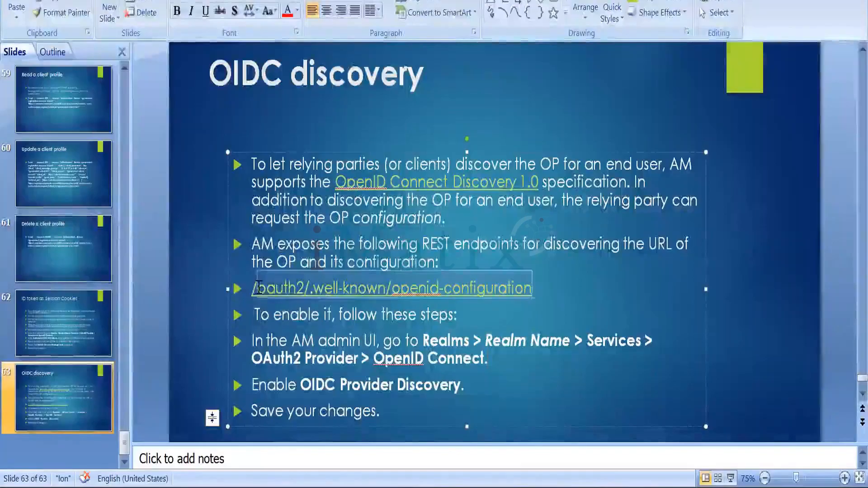
drag(259, 288, 252, 288)
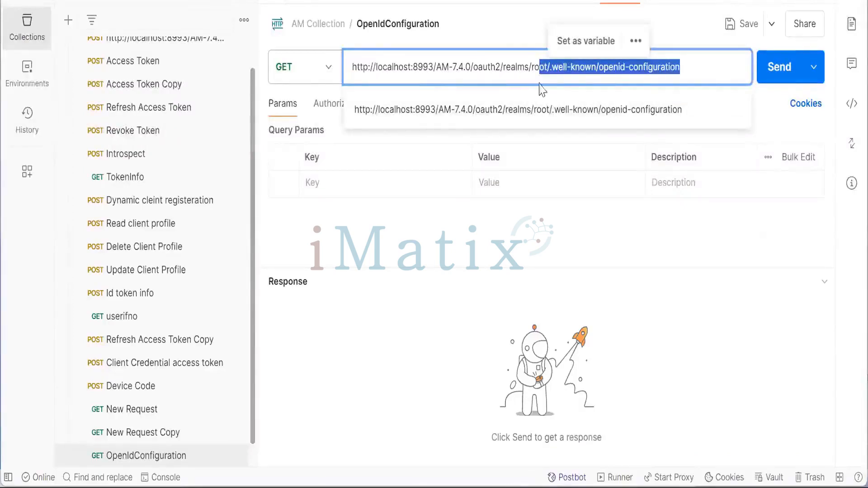
click(453, 355)
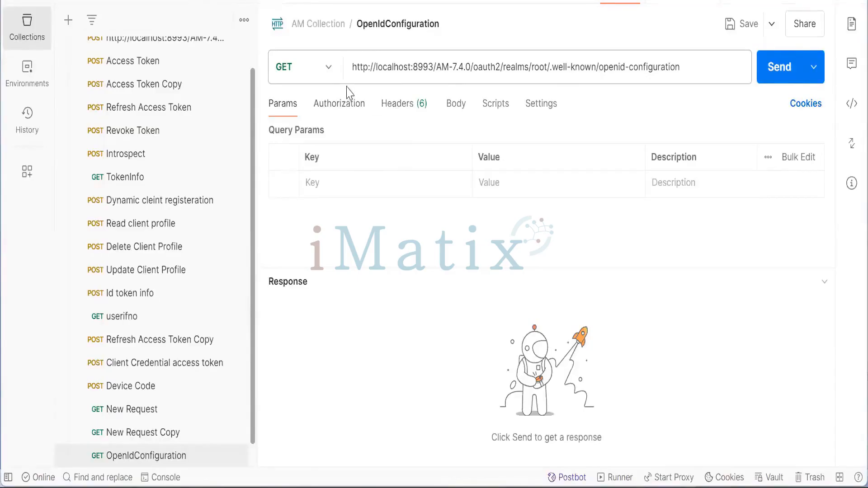
drag(702, 62, 540, 66)
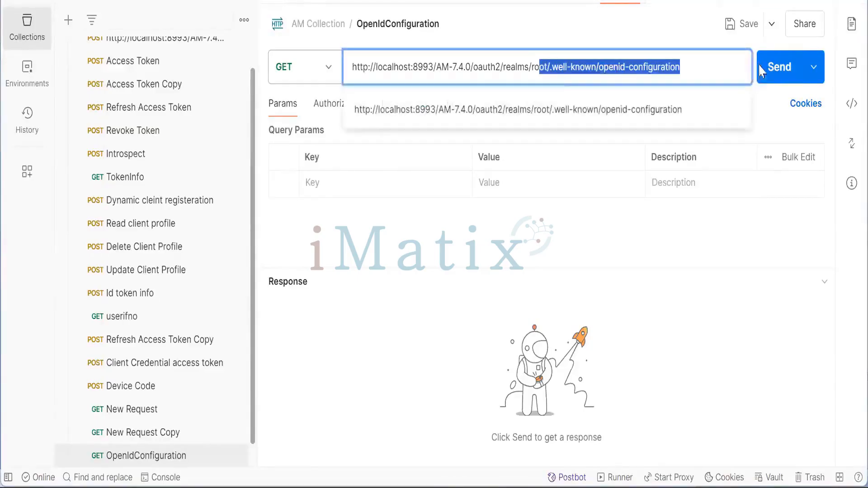
Send the OpenIdConfiguration request, enlarge the response area and look through the returned JSON.
click(772, 77)
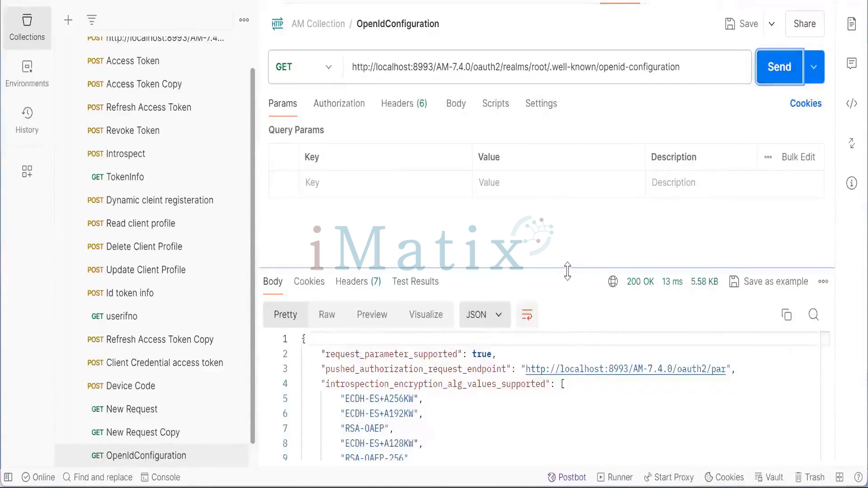
drag(567, 272, 550, 172)
scroll(430, 333, down, 8)
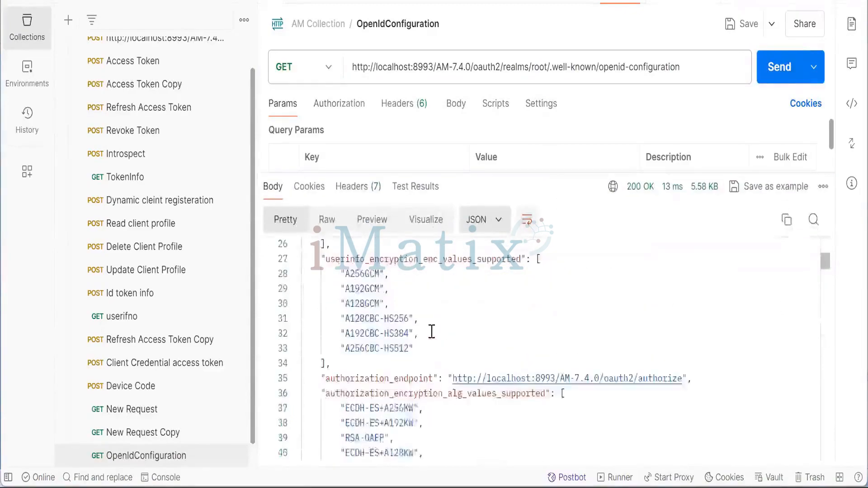
scroll(432, 331, down, 15)
scroll(432, 328, down, 6)
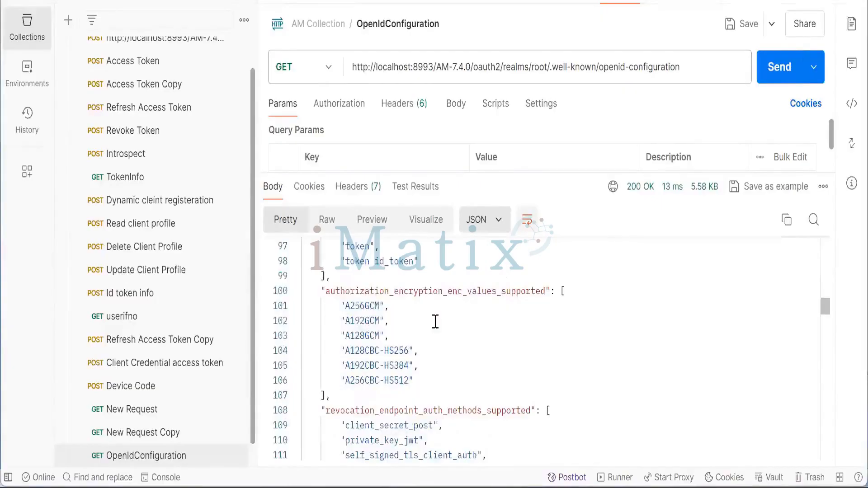
Copy the entire JSON response body and paste it into a new document in Notepad++.
click(406, 341)
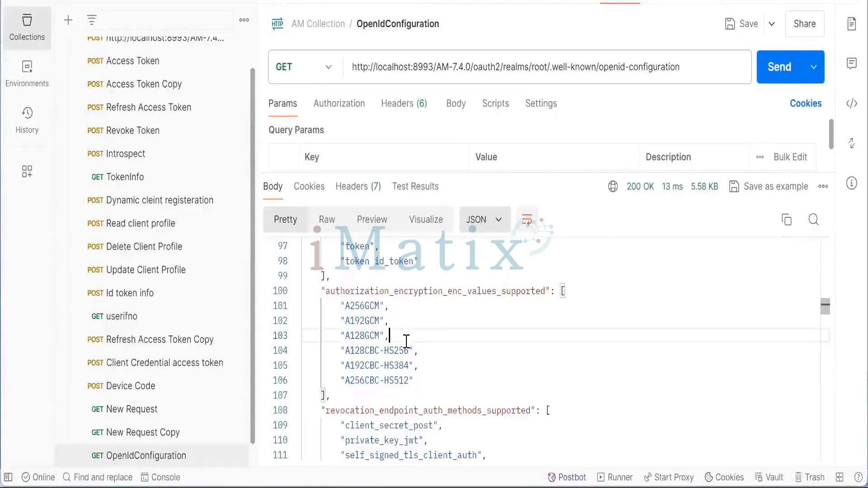
key(ctrl+a)
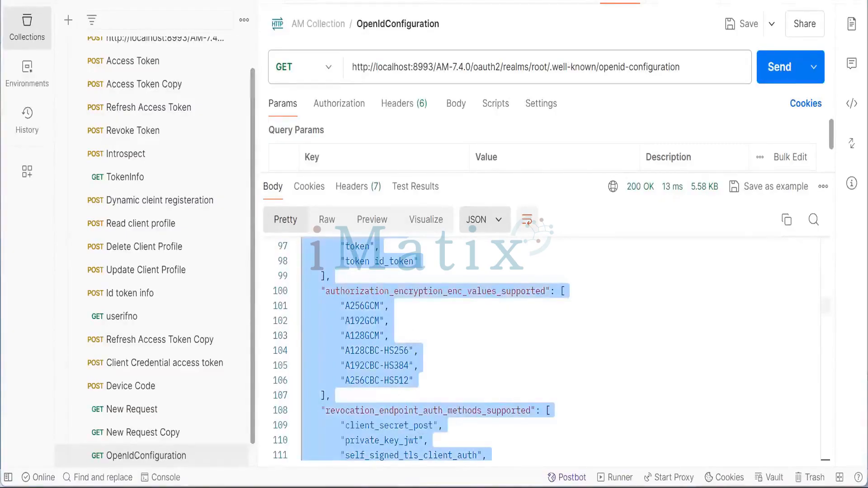
key(alt+Tab)
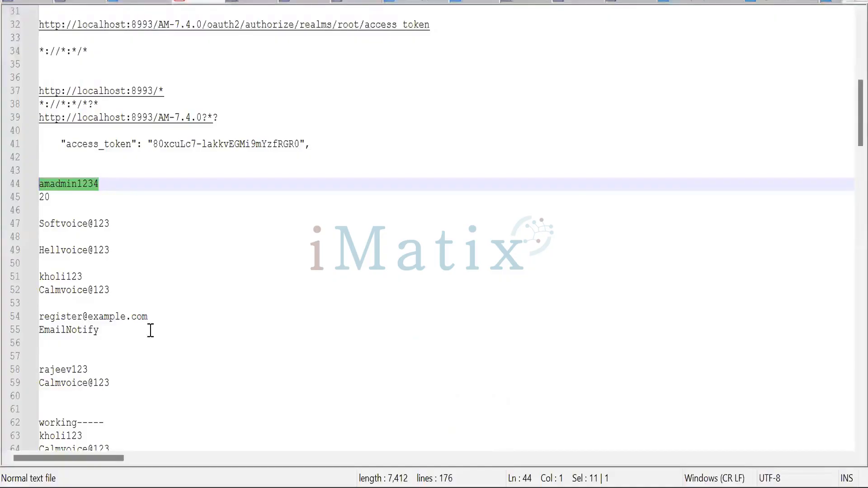
key(ctrl+n)
key(ctrl+v)
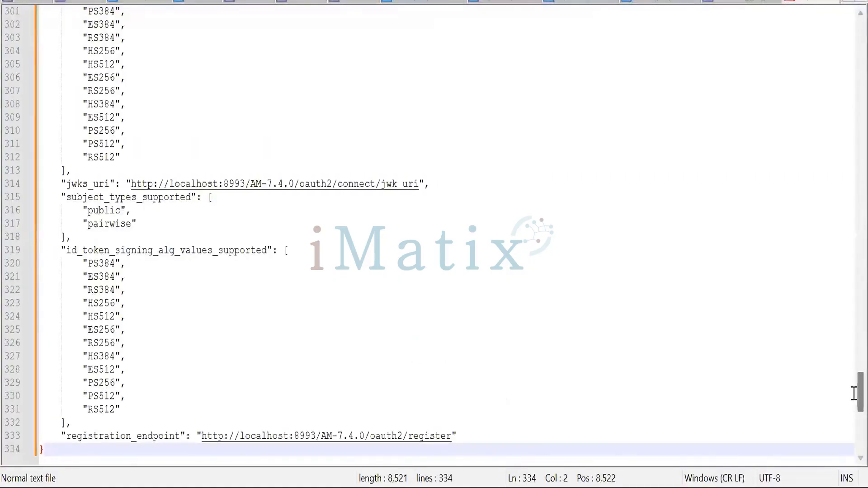
Examine the pasted configuration from its beginning, covering the request parameter, introspection, claims, userinfo encryption and token endpoint authentication entries.
drag(859, 393, 837, 44)
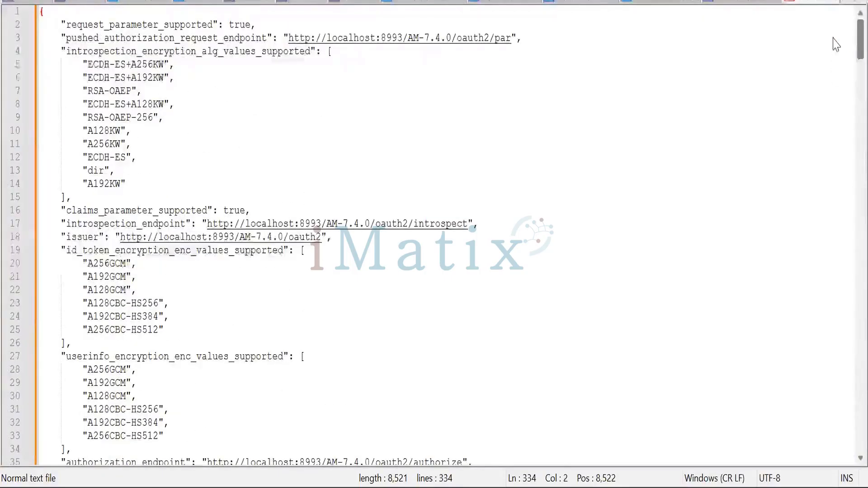
drag(103, 25, 157, 25)
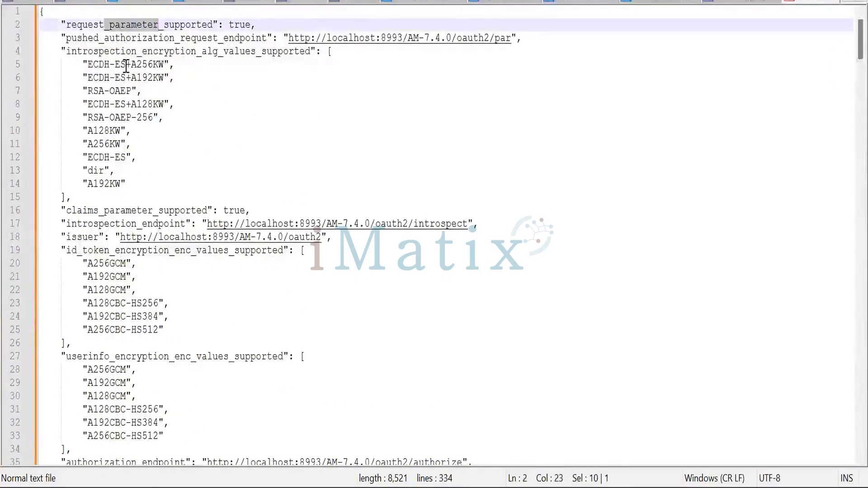
drag(129, 51, 178, 51)
drag(105, 211, 160, 210)
scroll(169, 297, down, 3)
drag(116, 132, 165, 119)
drag(99, 239, 154, 225)
scroll(177, 318, down, 12)
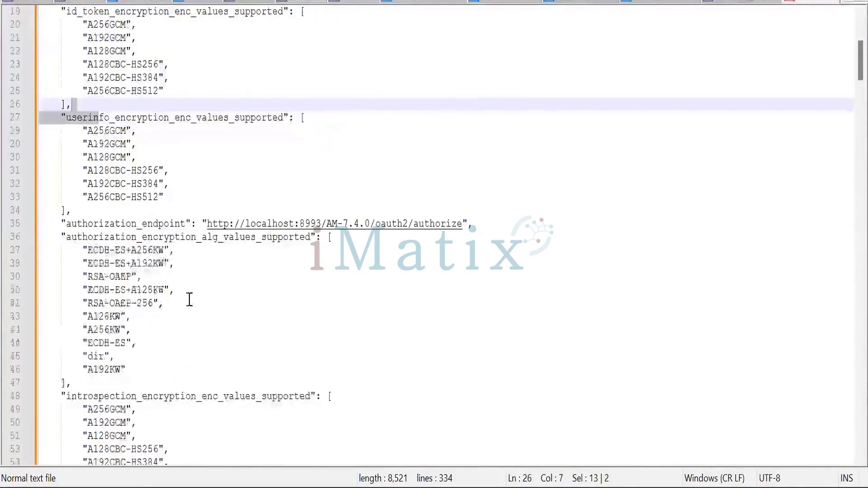
scroll(186, 260, down, 5)
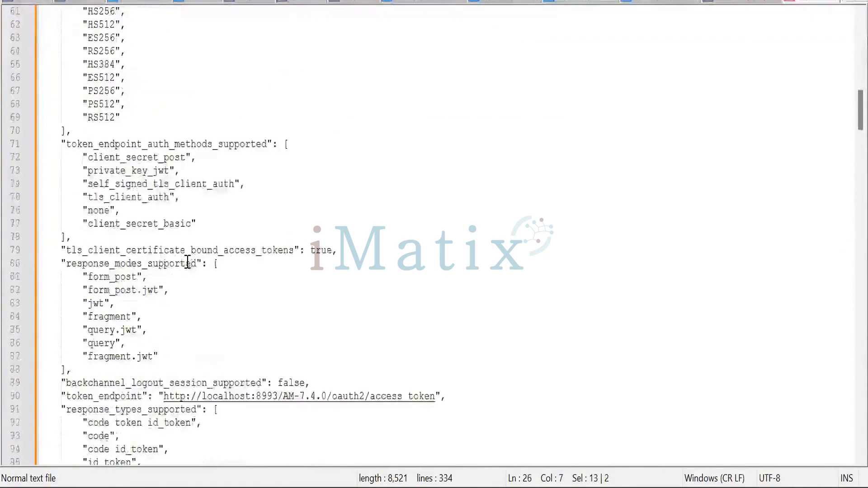
click(121, 157)
shift+click(200, 135)
scroll(139, 264, down, 3)
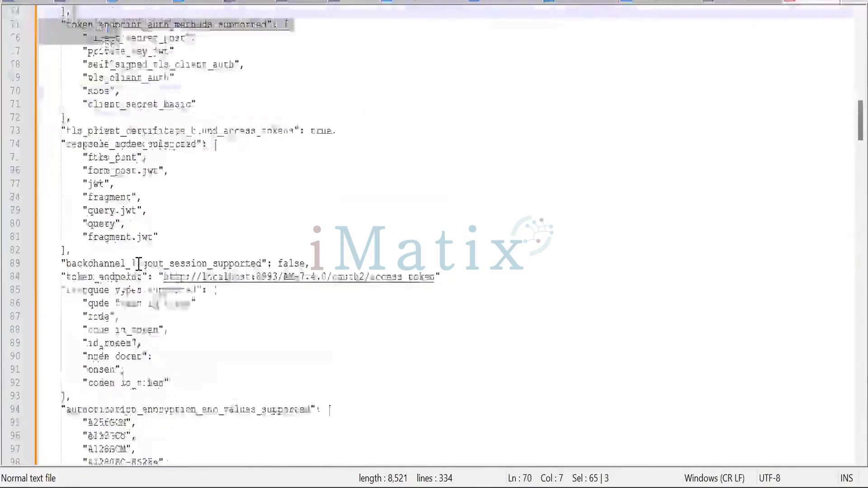
Examine the rest of the pasted configuration down to registration_endpoint, and go back over the preceding endpoint and algorithm entries.
scroll(139, 264, down, 20)
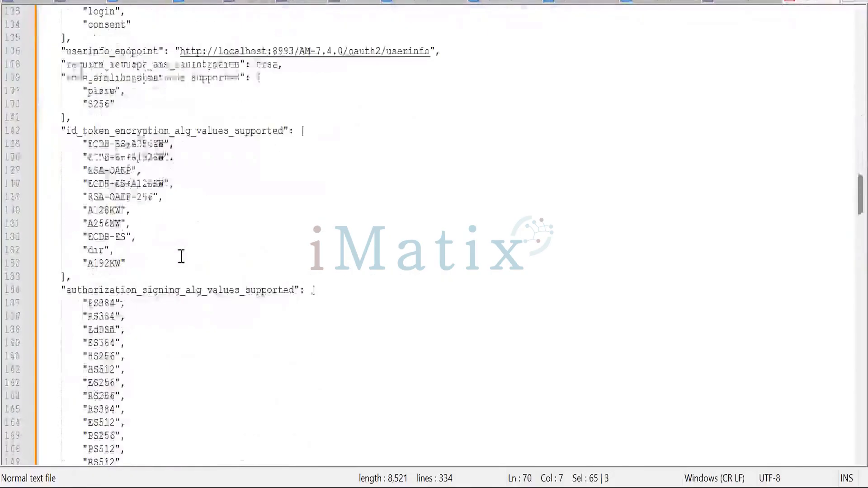
scroll(181, 257, down, 20)
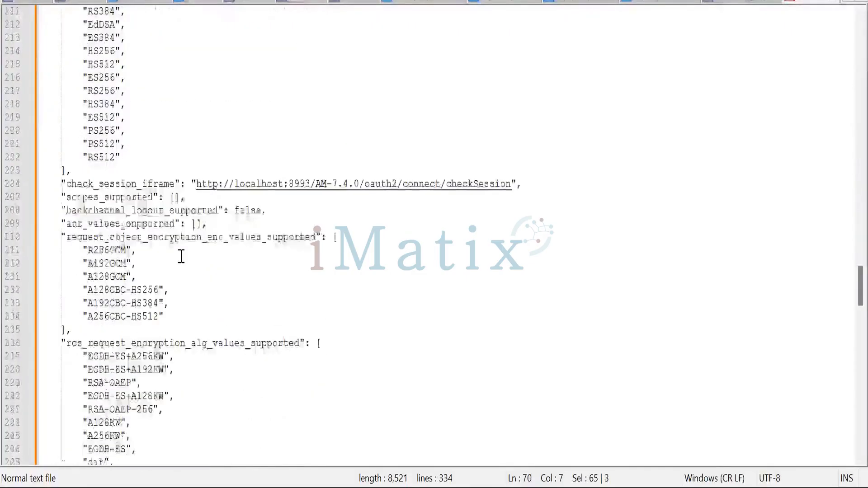
scroll(180, 256, down, 13)
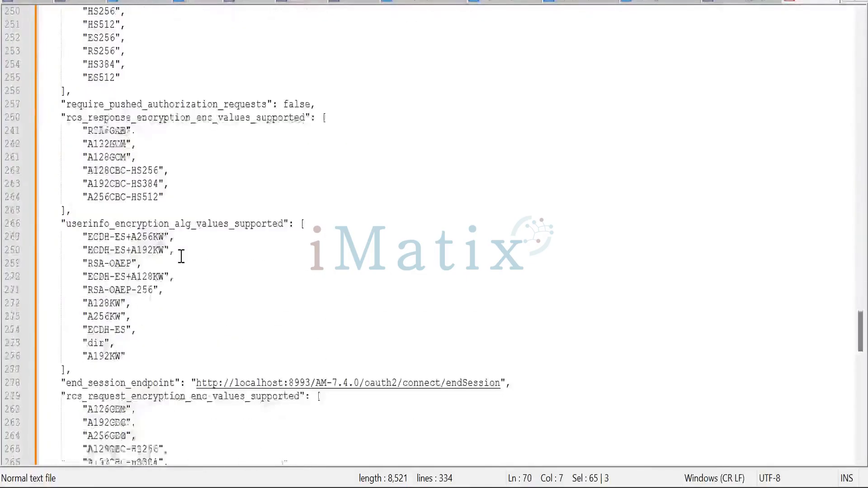
scroll(181, 256, down, 12)
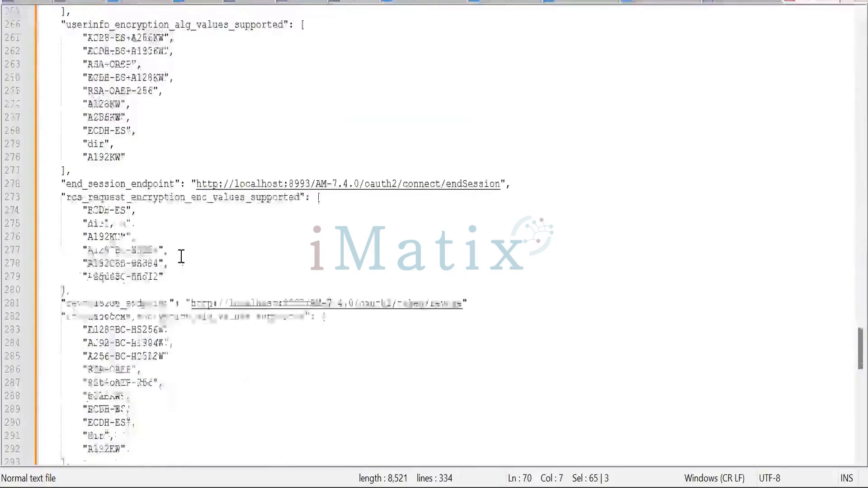
scroll(181, 256, down, 6)
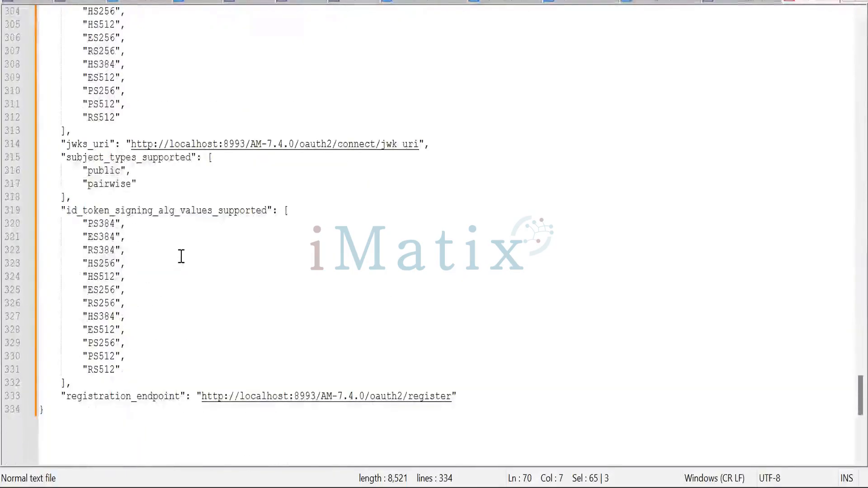
drag(455, 396, 125, 370)
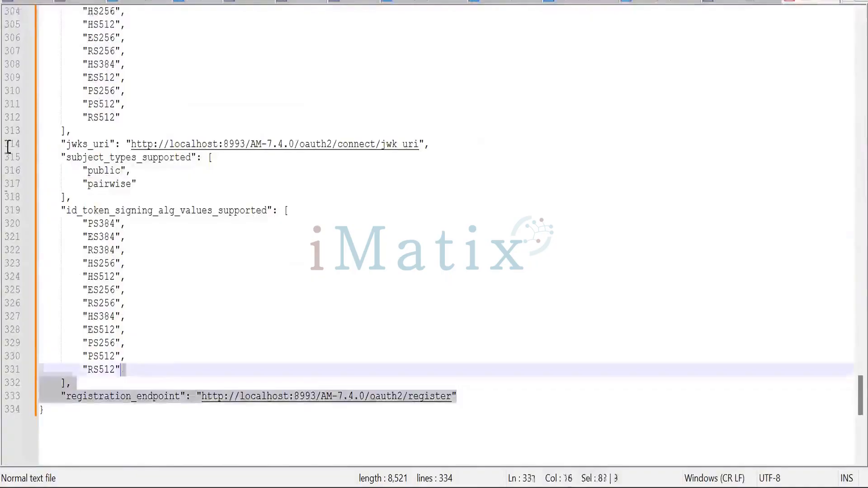
drag(8, 147, 8, 5)
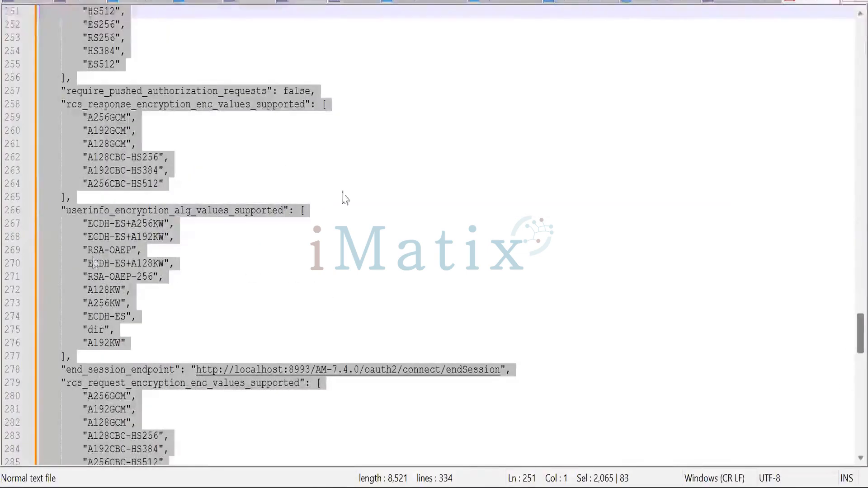
scroll(362, 204, up, 7)
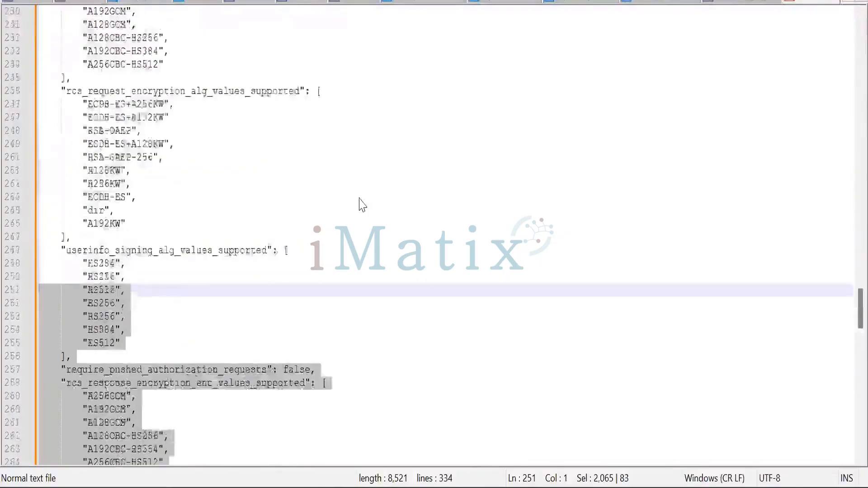
scroll(362, 204, up, 5)
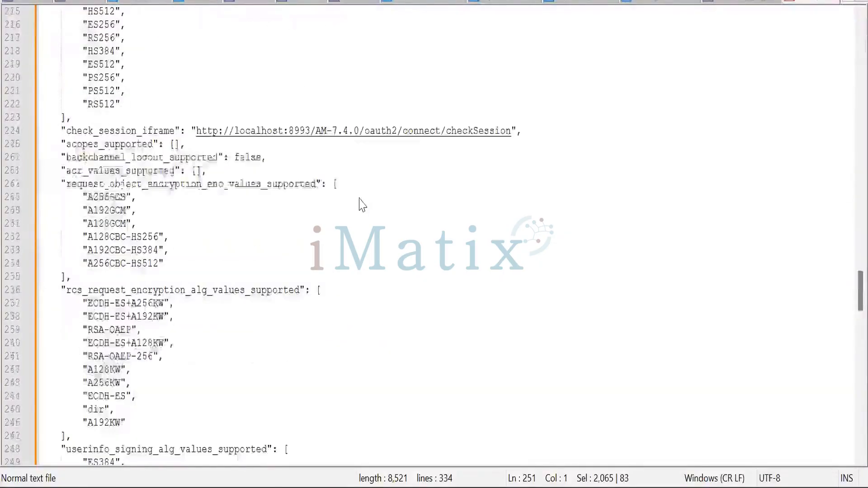
Switch back to Postman and select the .well-known/openid-configuration part of the OpenIdConfiguration request URL.
scroll(364, 202, up, 4)
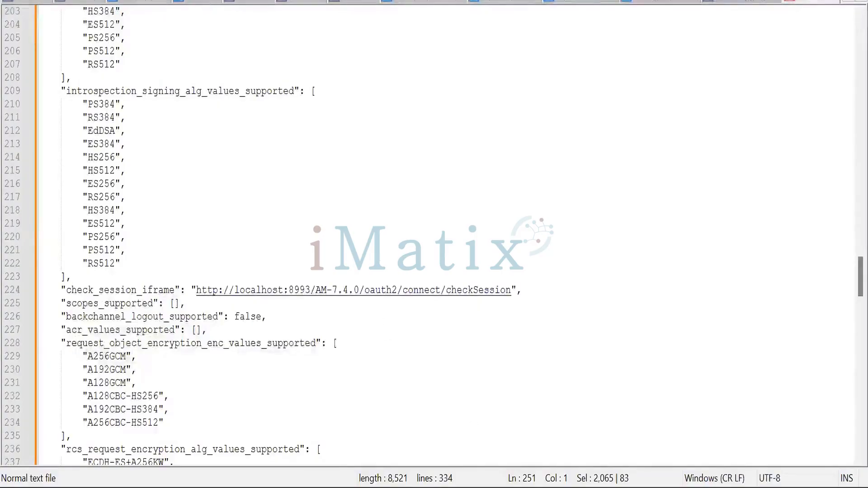
key(alt+Tab)
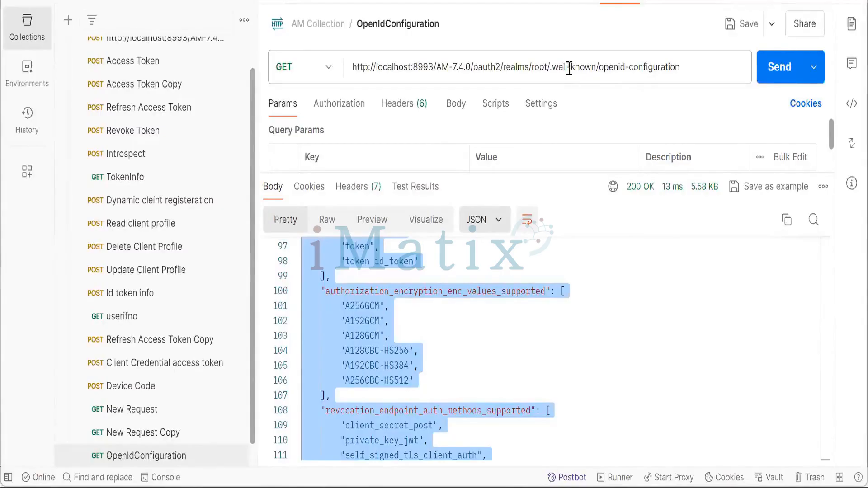
drag(541, 67, 662, 70)
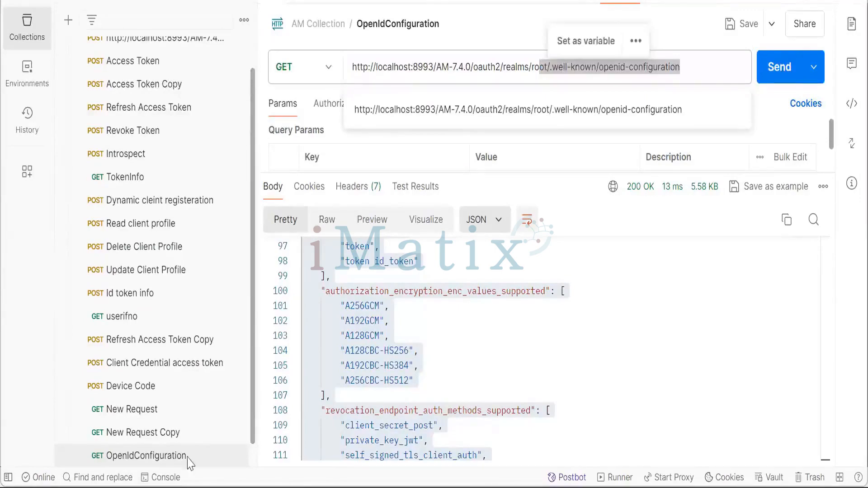
Switch to PowerPoint and show slide 62, "ID token as Session Cookies".
mouse_move(419, 486)
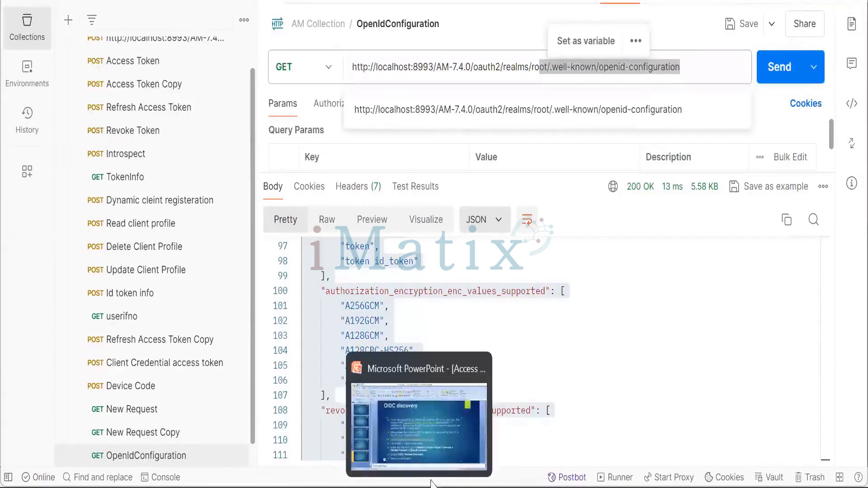
click(450, 453)
click(66, 315)
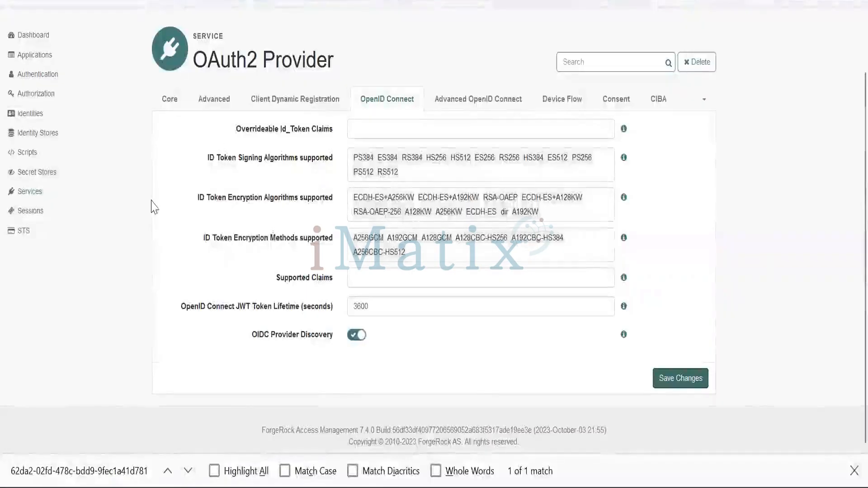
In the AM admin console, open the Advanced OpenID Connect settings of the realm's OAuth2 Provider service.
click(37, 197)
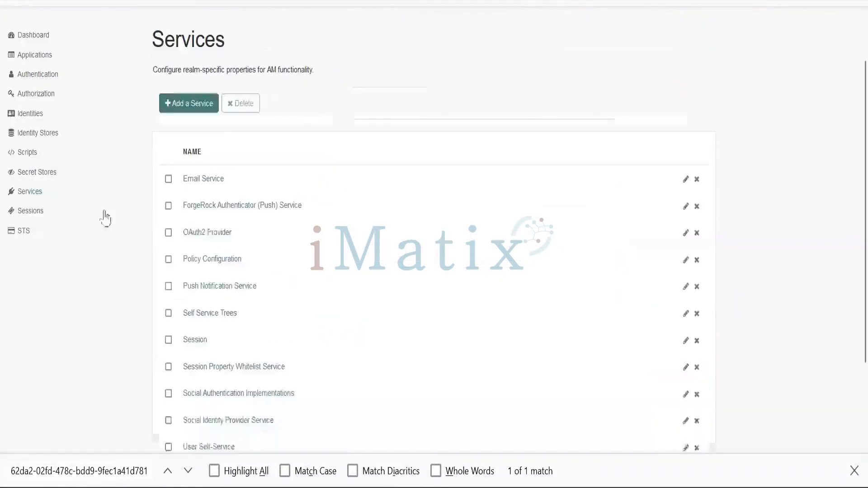
click(200, 237)
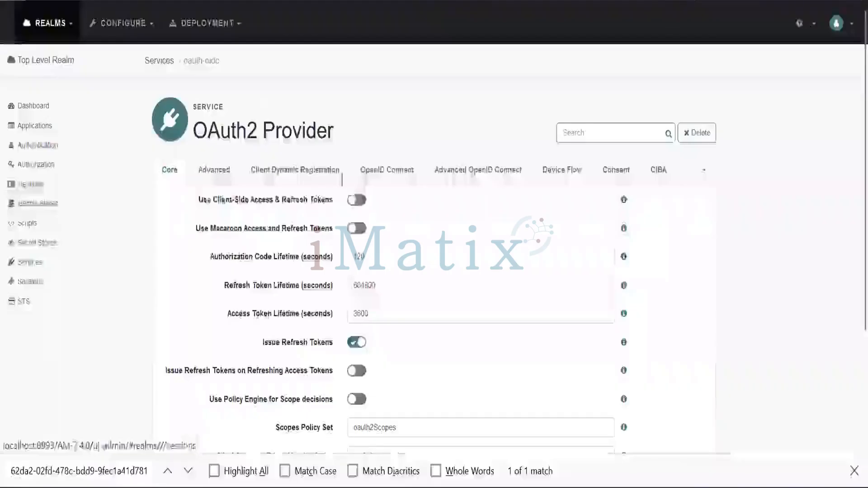
click(477, 170)
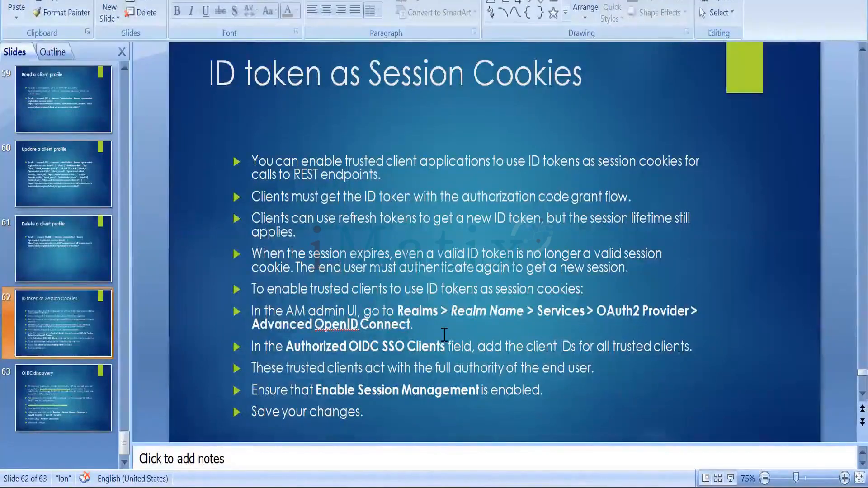
key(alt+Tab)
scroll(442, 335, down, 5)
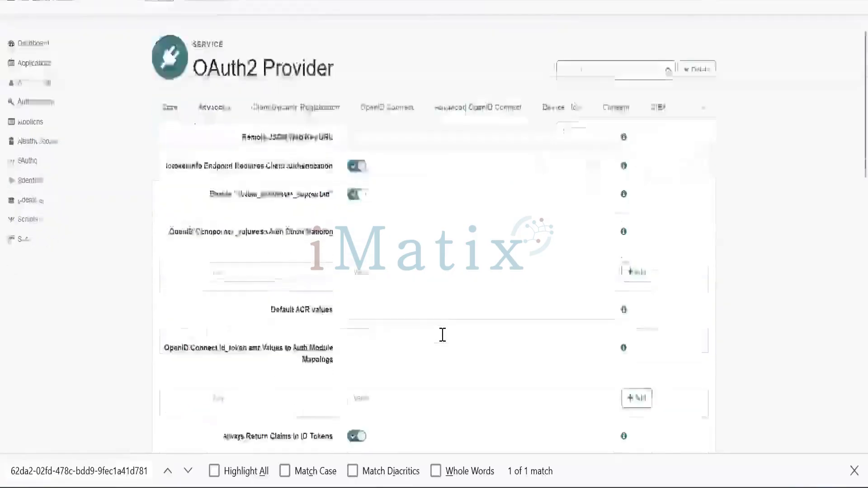
Copy "Authorized OIDC SSO Clients" from the slide and find that field on the OAuth2 Provider page.
key(alt+Tab)
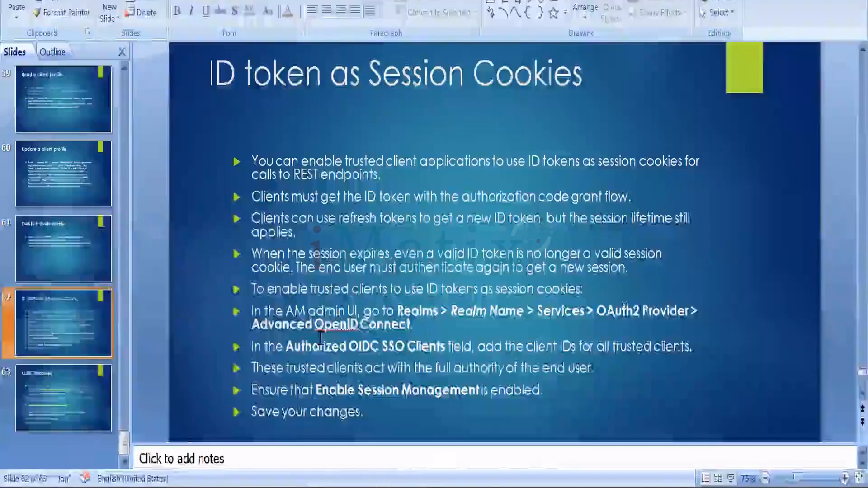
drag(286, 346, 445, 347)
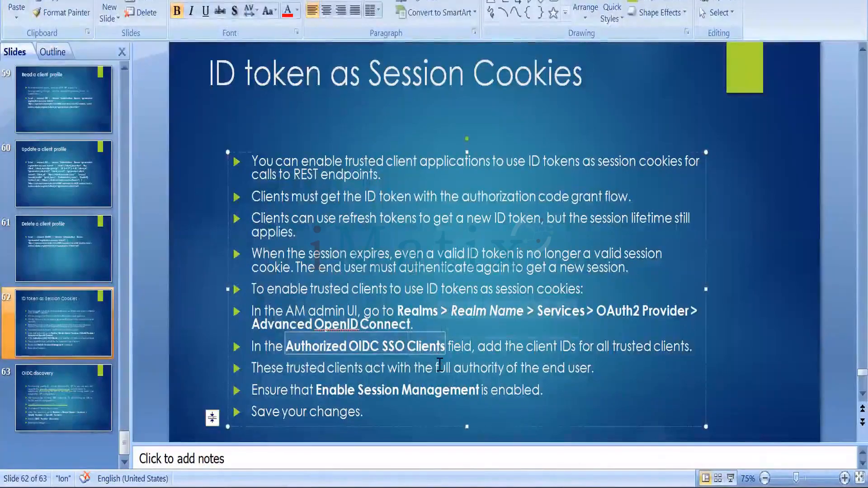
key(ctrl+c)
key(alt+Tab)
key(ctrl+f)
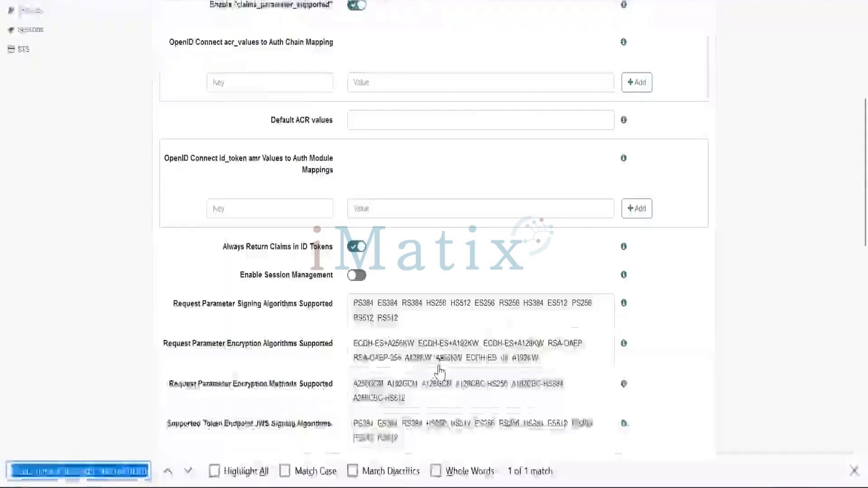
key(ctrl+v)
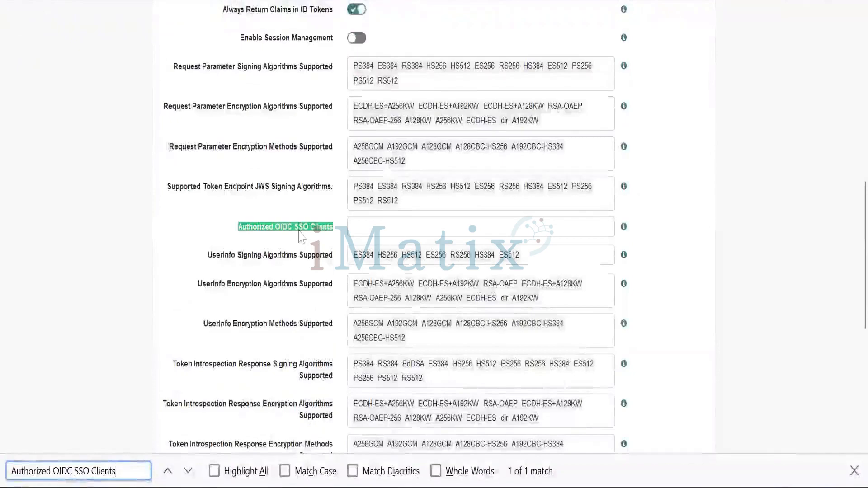
Read the help text of the Authorized OIDC SSO Clients field and compare the setting with the slide.
click(402, 235)
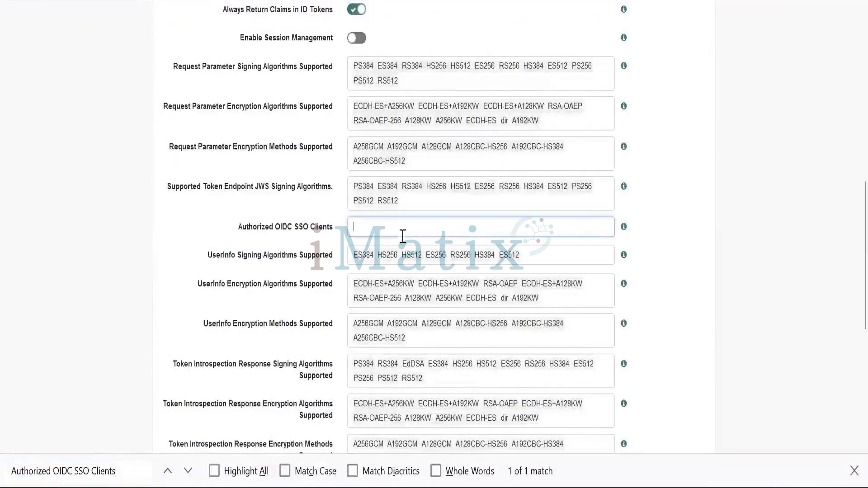
click(624, 228)
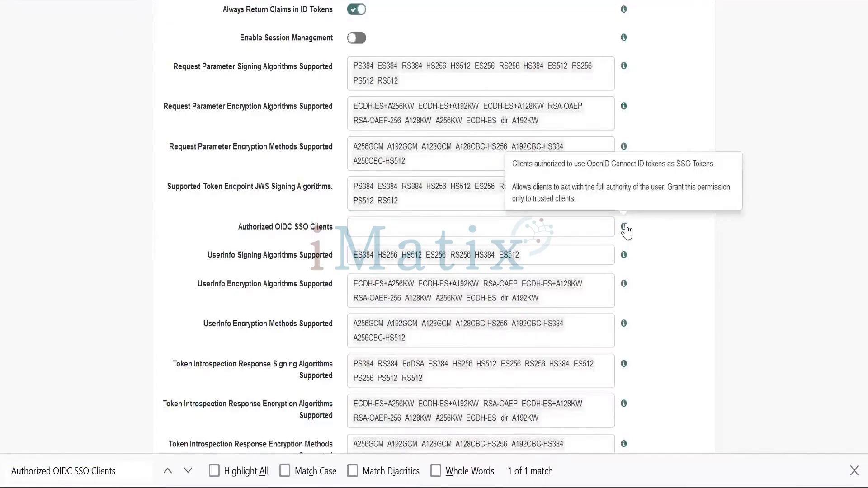
click(569, 223)
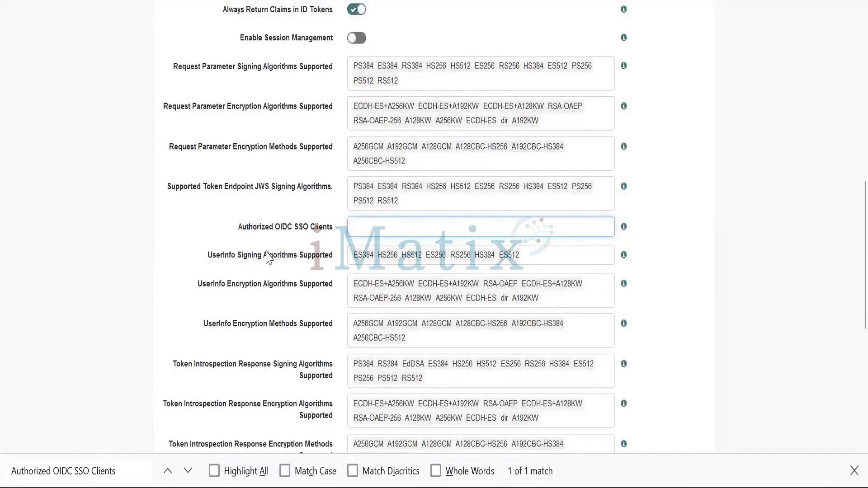
key(alt+Tab)
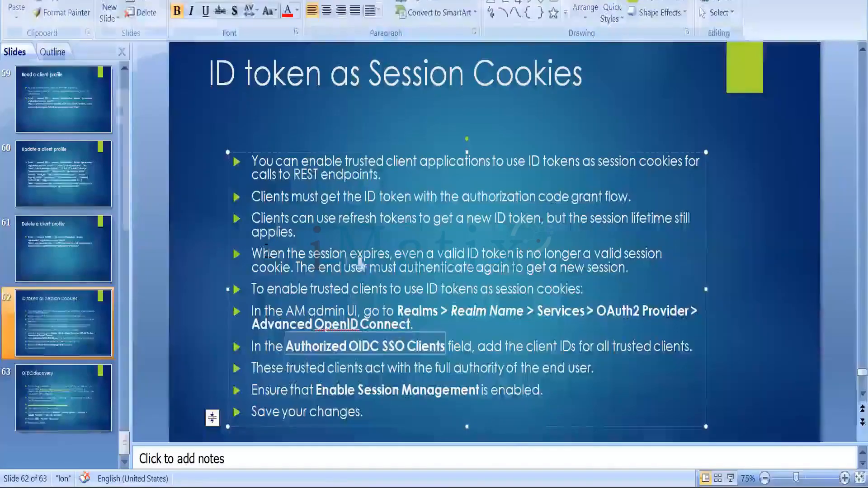
key(alt+Tab)
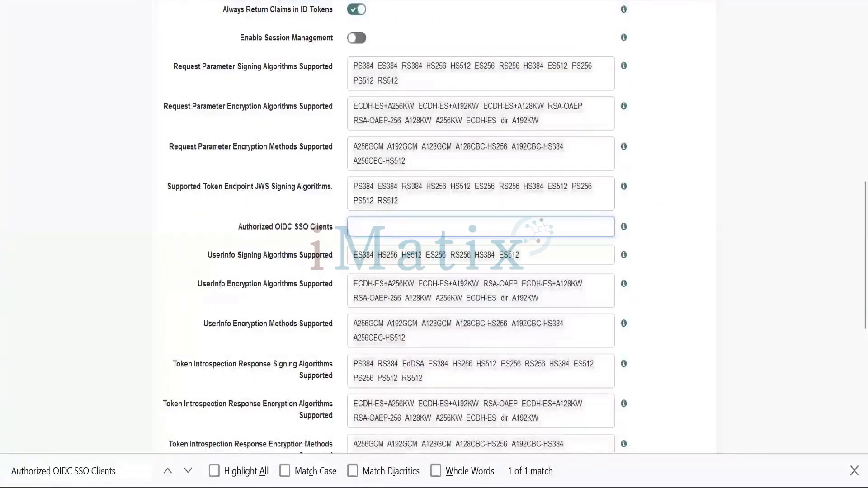
key(ctrl+Tab)
key(ctrl+shift+Tab)
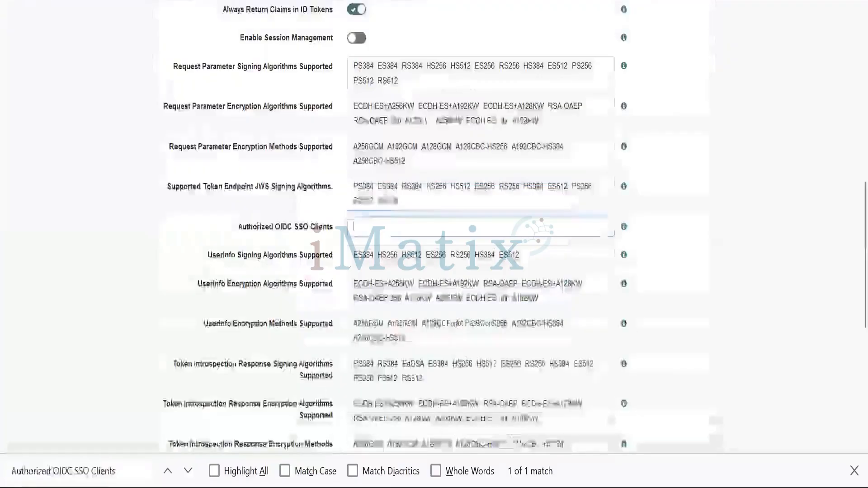
Open newClient from the realm's OAuth 2.0 clients and select its client name.
scroll(85, 185, up, 12)
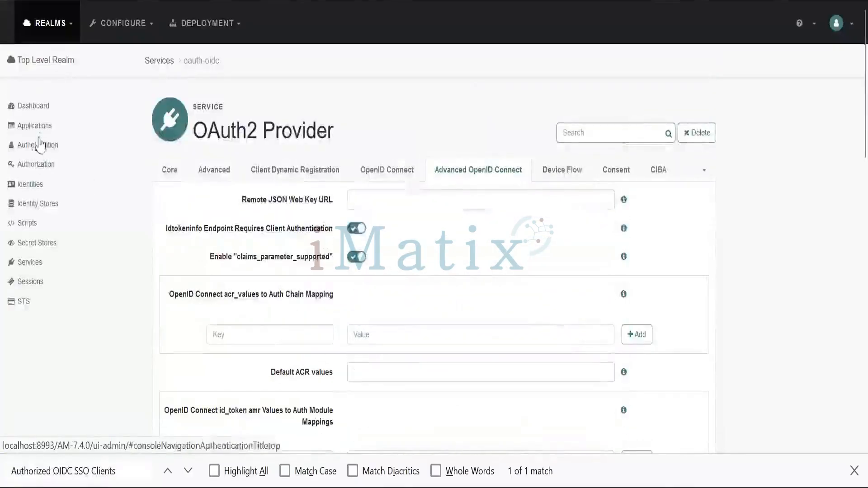
click(34, 107)
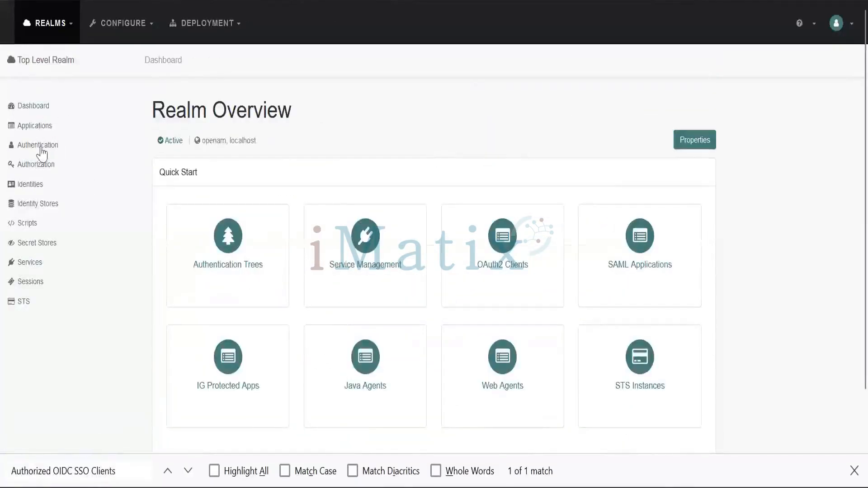
click(40, 127)
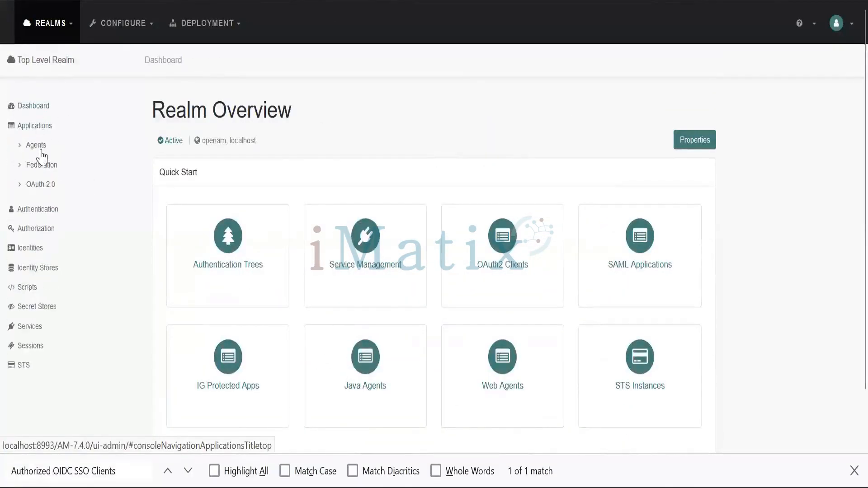
click(38, 186)
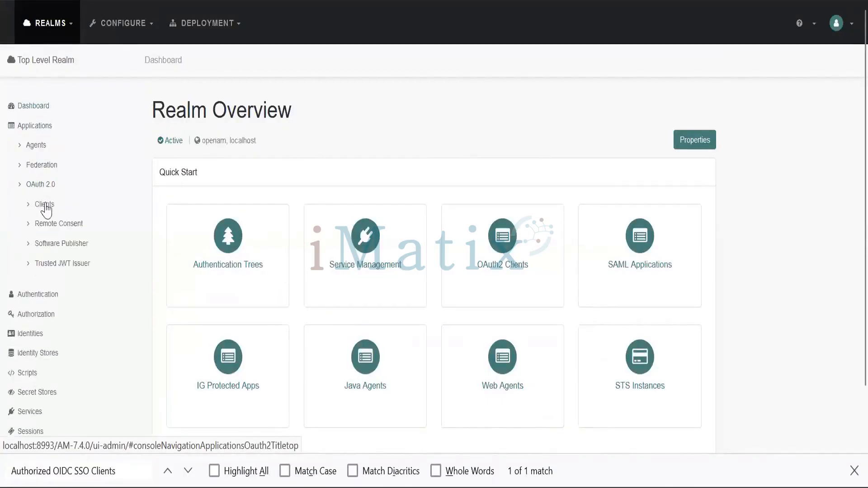
click(44, 204)
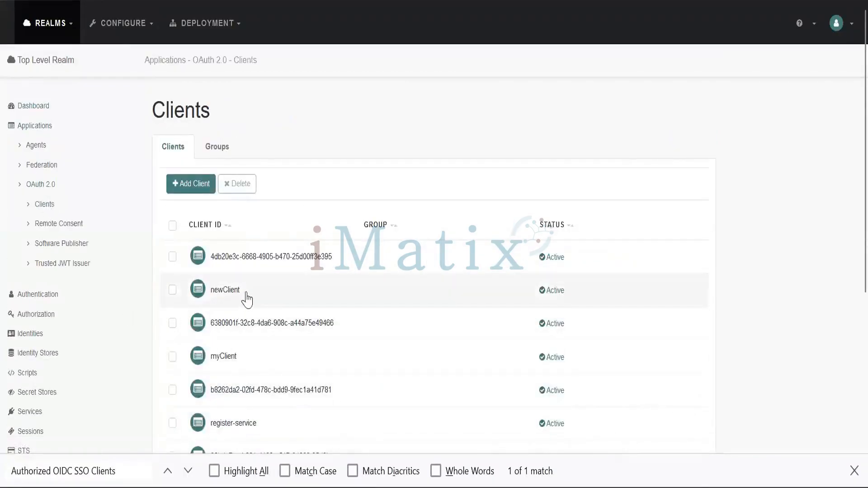
double_click(218, 294)
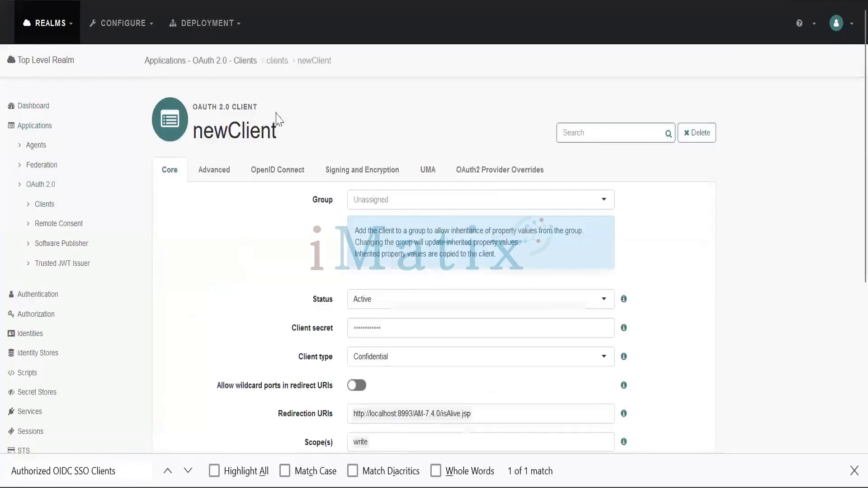
drag(277, 132, 196, 135)
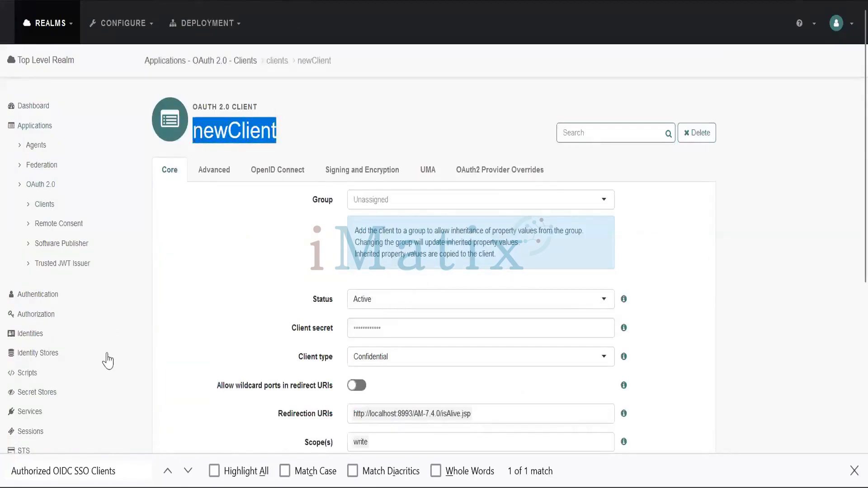
Return to the OAuth2 Provider service and reopen its Advanced OpenID Connect settings.
scroll(43, 301, down, 3)
click(34, 289)
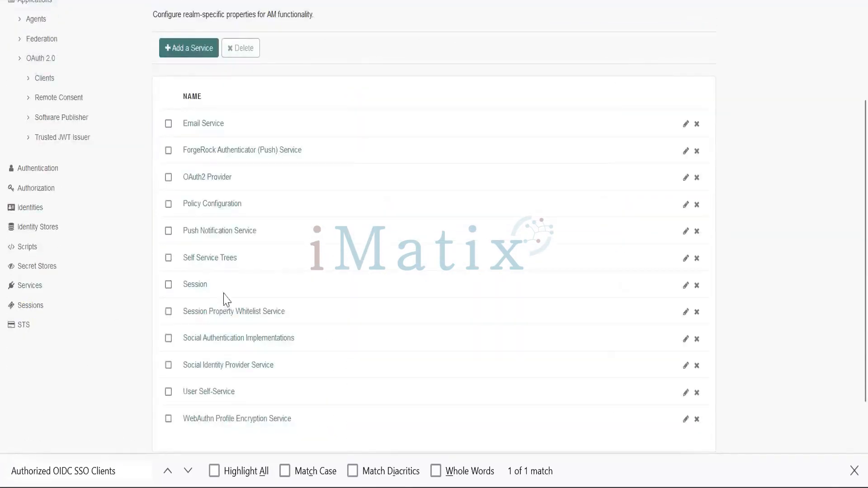
click(215, 177)
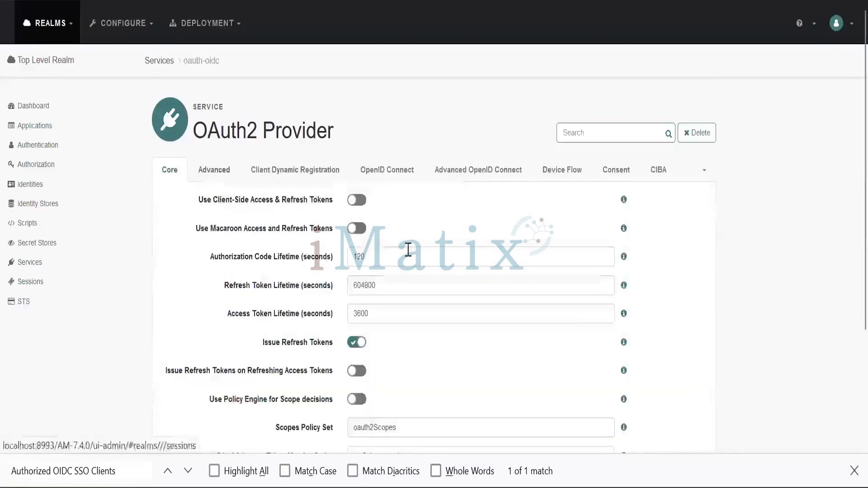
click(460, 171)
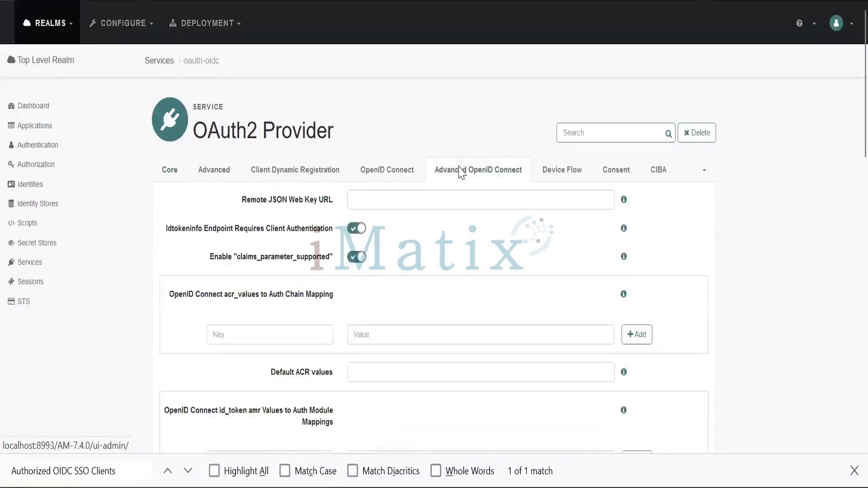
Add newClient to the Authorized OIDC SSO Clients and save the provider changes.
scroll(451, 221, down, 15)
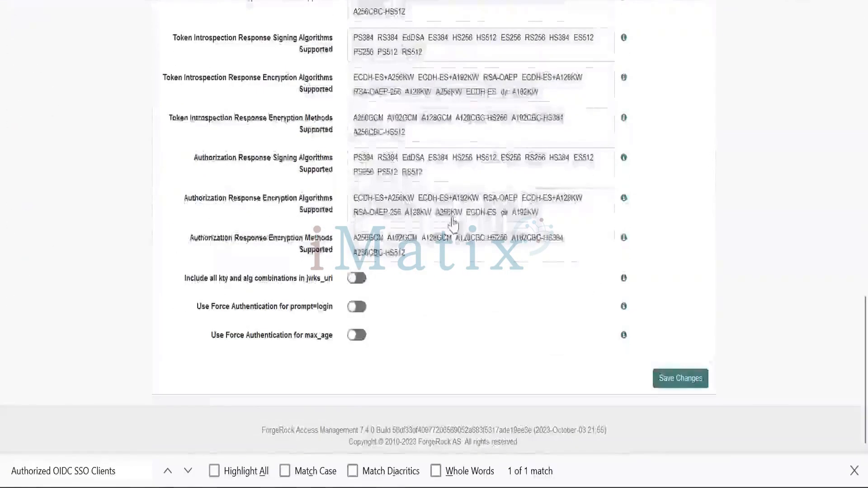
scroll(452, 221, up, 10)
click(382, 156)
text(newClient)
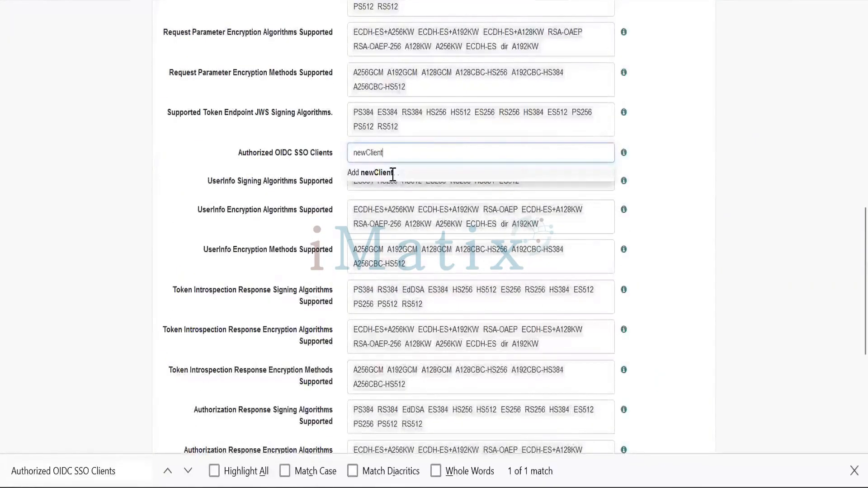
click(393, 173)
scroll(700, 232, down, 5)
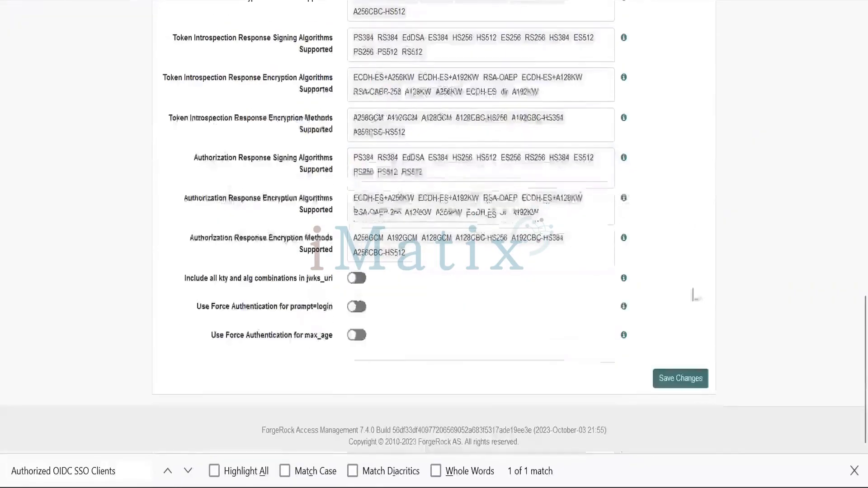
click(691, 381)
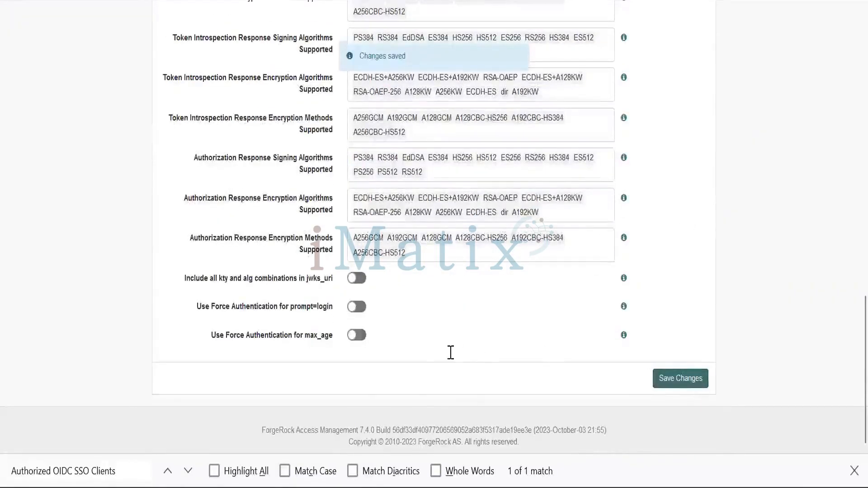
Check the setting named on the PowerPoint slide, then find Enable Session Management in the provider's Advanced OpenID Connect settings and enable it.
key(alt+Tab)
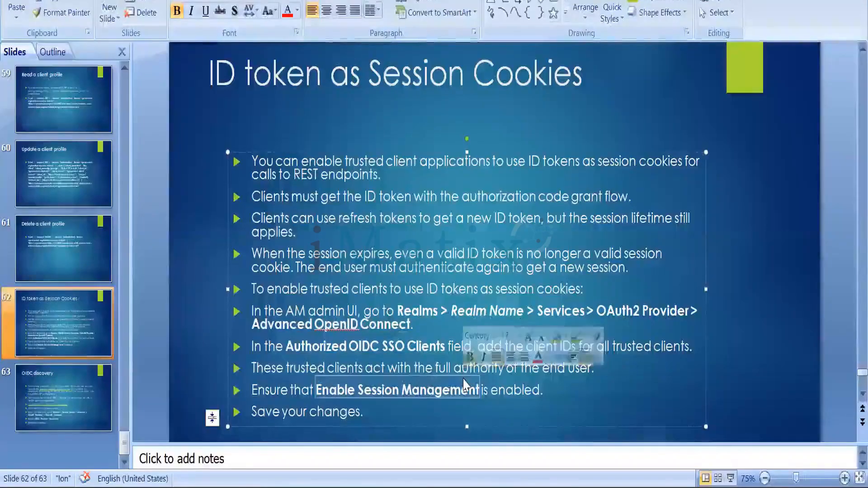
key(alt+Tab)
key(ctrl+f)
text(Enable Session Management)
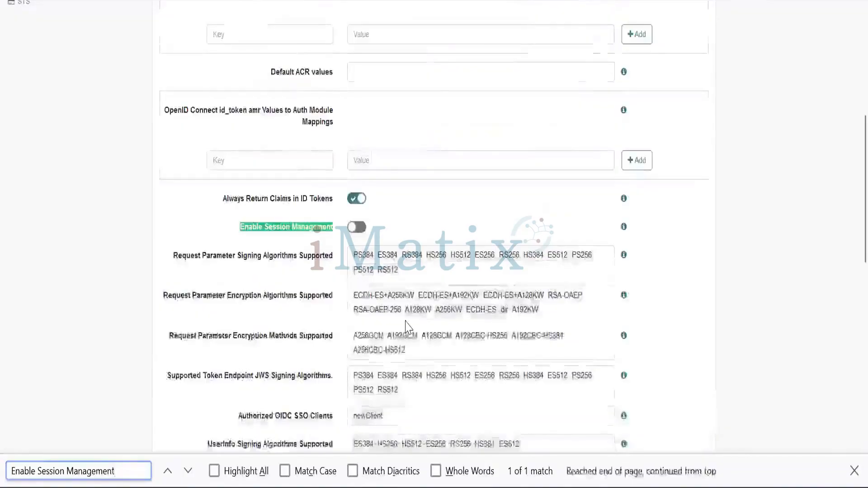
click(358, 227)
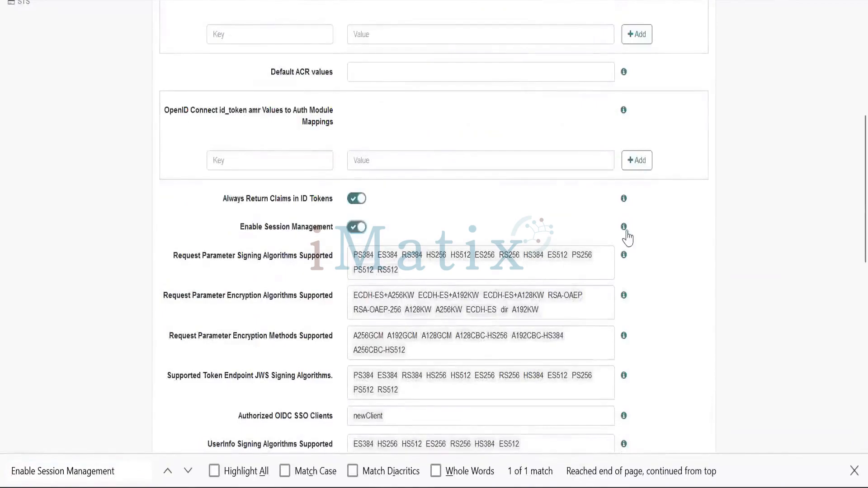
Read the help text of Enable Session Management and return to PowerPoint to select all bullets of the ID token as Session Cookies slide.
mouse_move(624, 233)
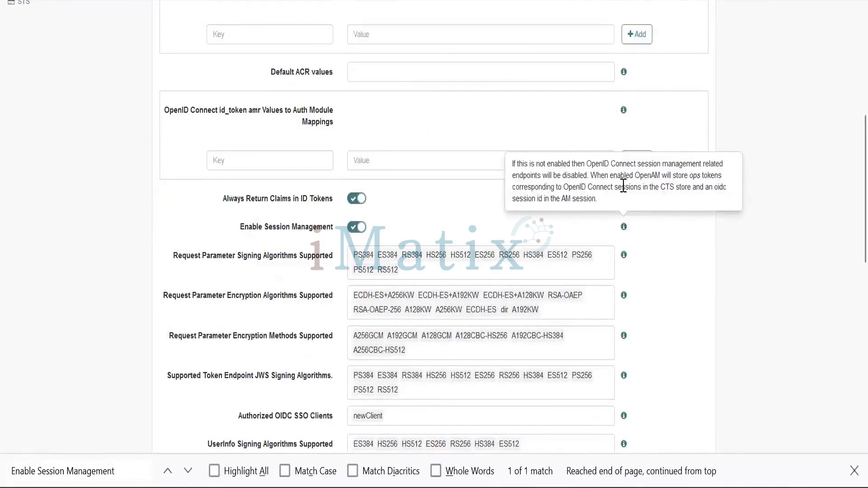
drag(563, 187, 677, 188)
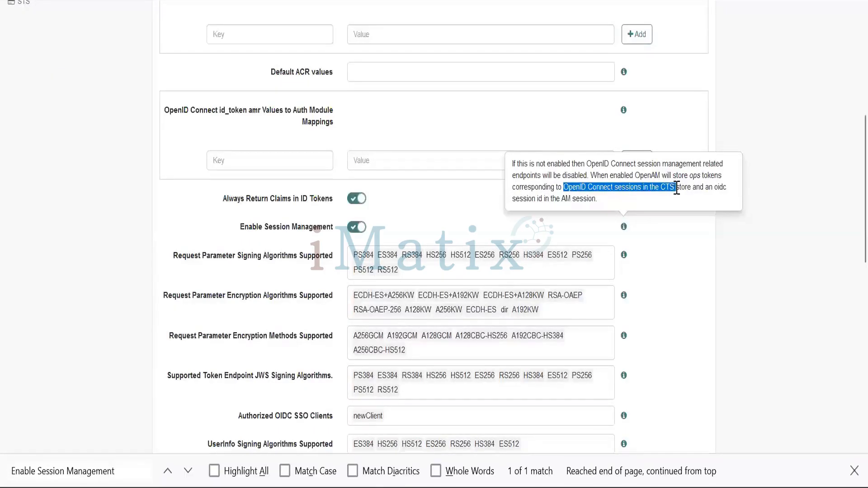
drag(677, 189, 677, 188)
drag(236, 227, 327, 228)
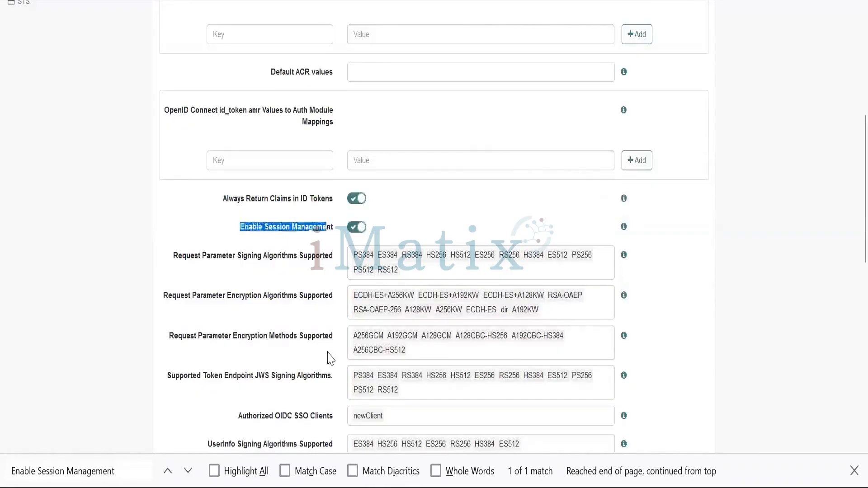
key(alt+Tab)
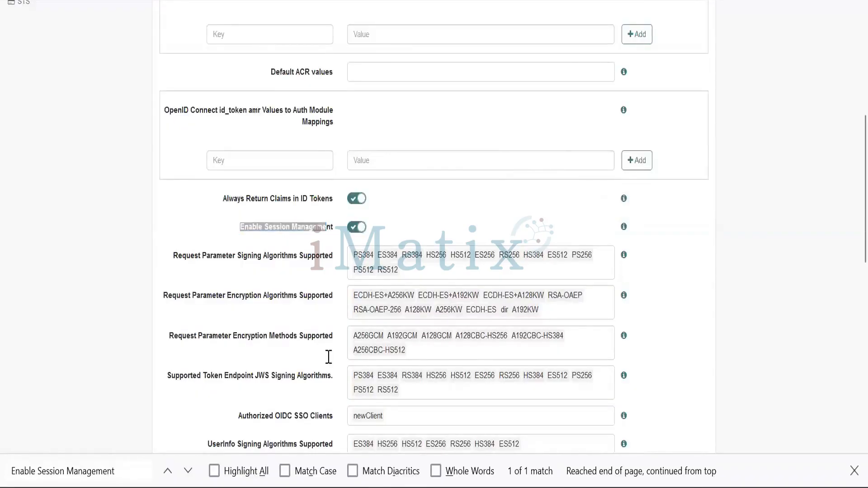
drag(374, 411, 251, 162)
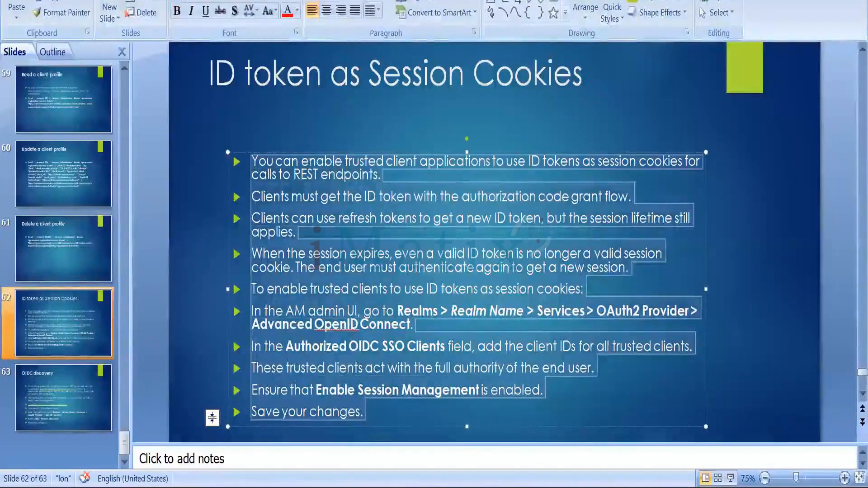